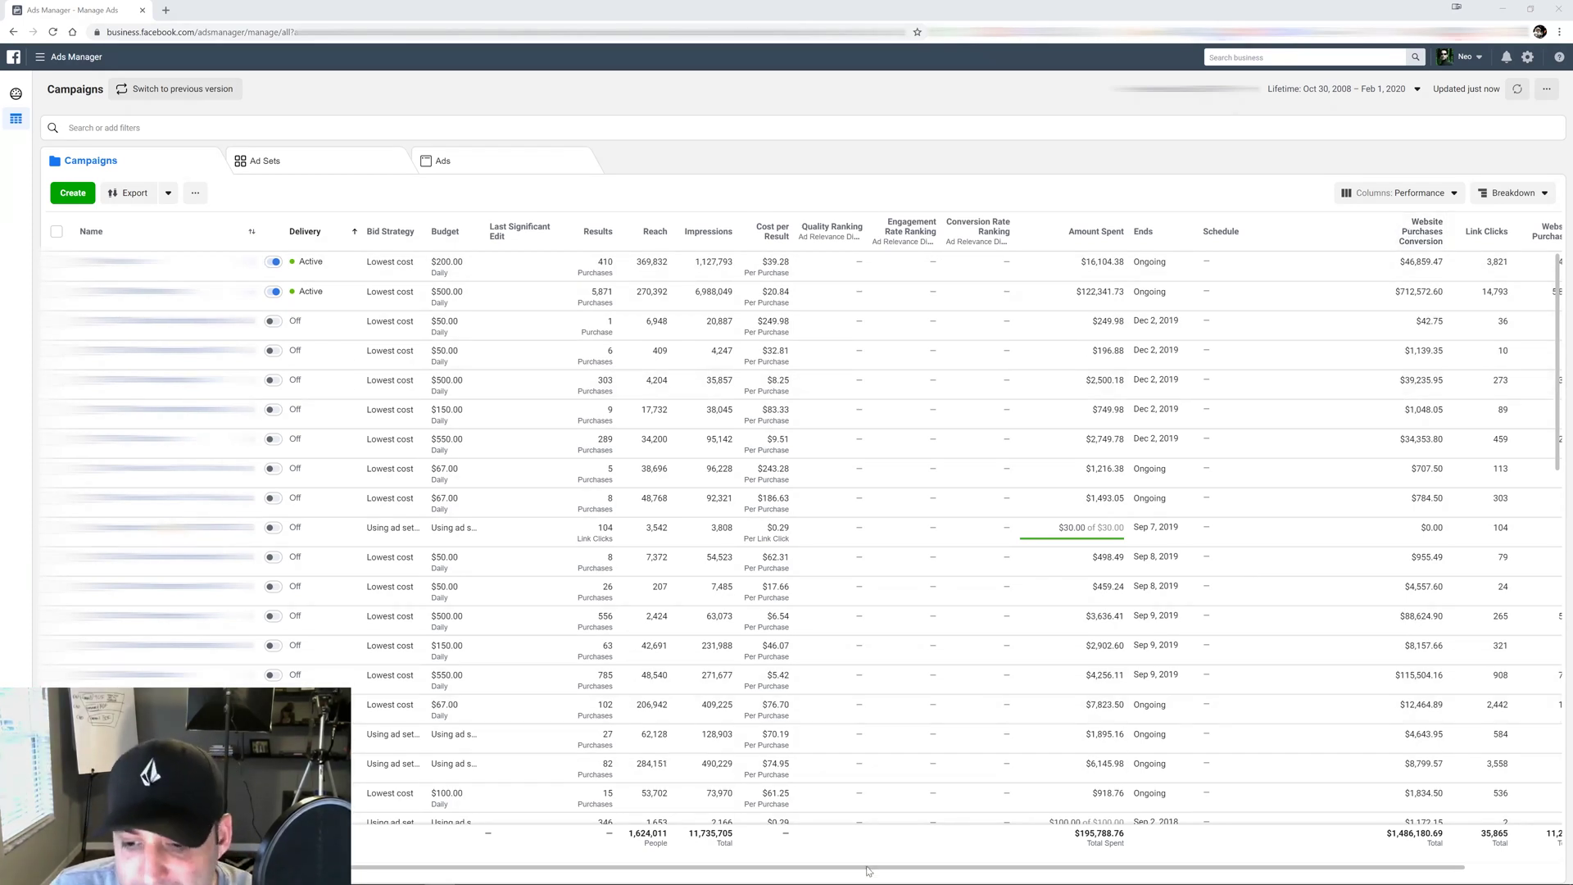
pyautogui.moveTo(1152, 867); pyautogui.dragTo(865, 847)
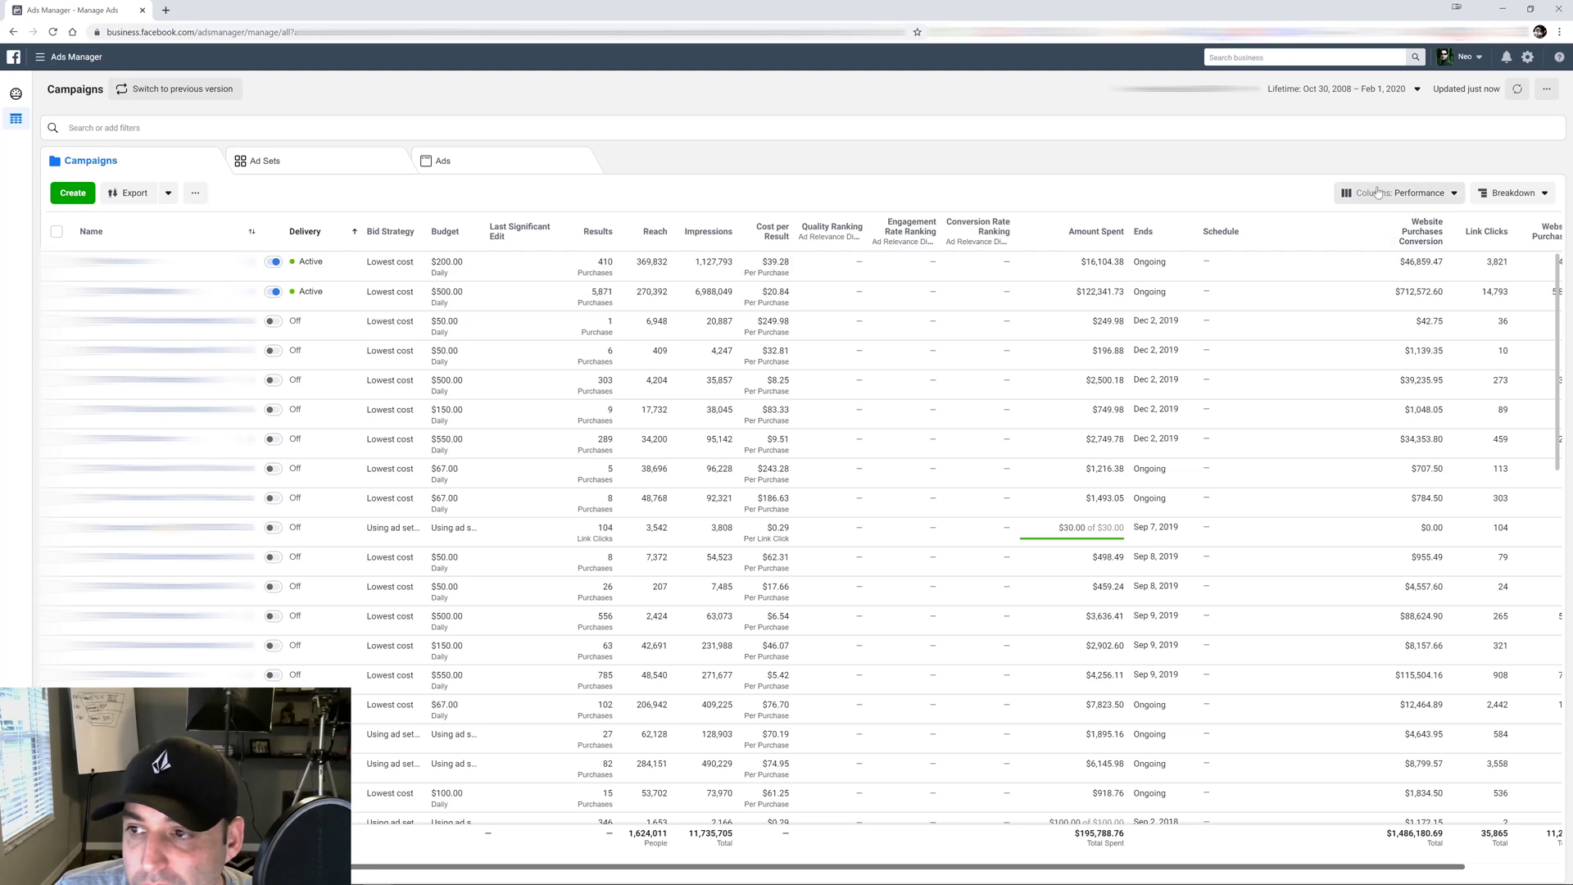
pyautogui.click(1422, 197)
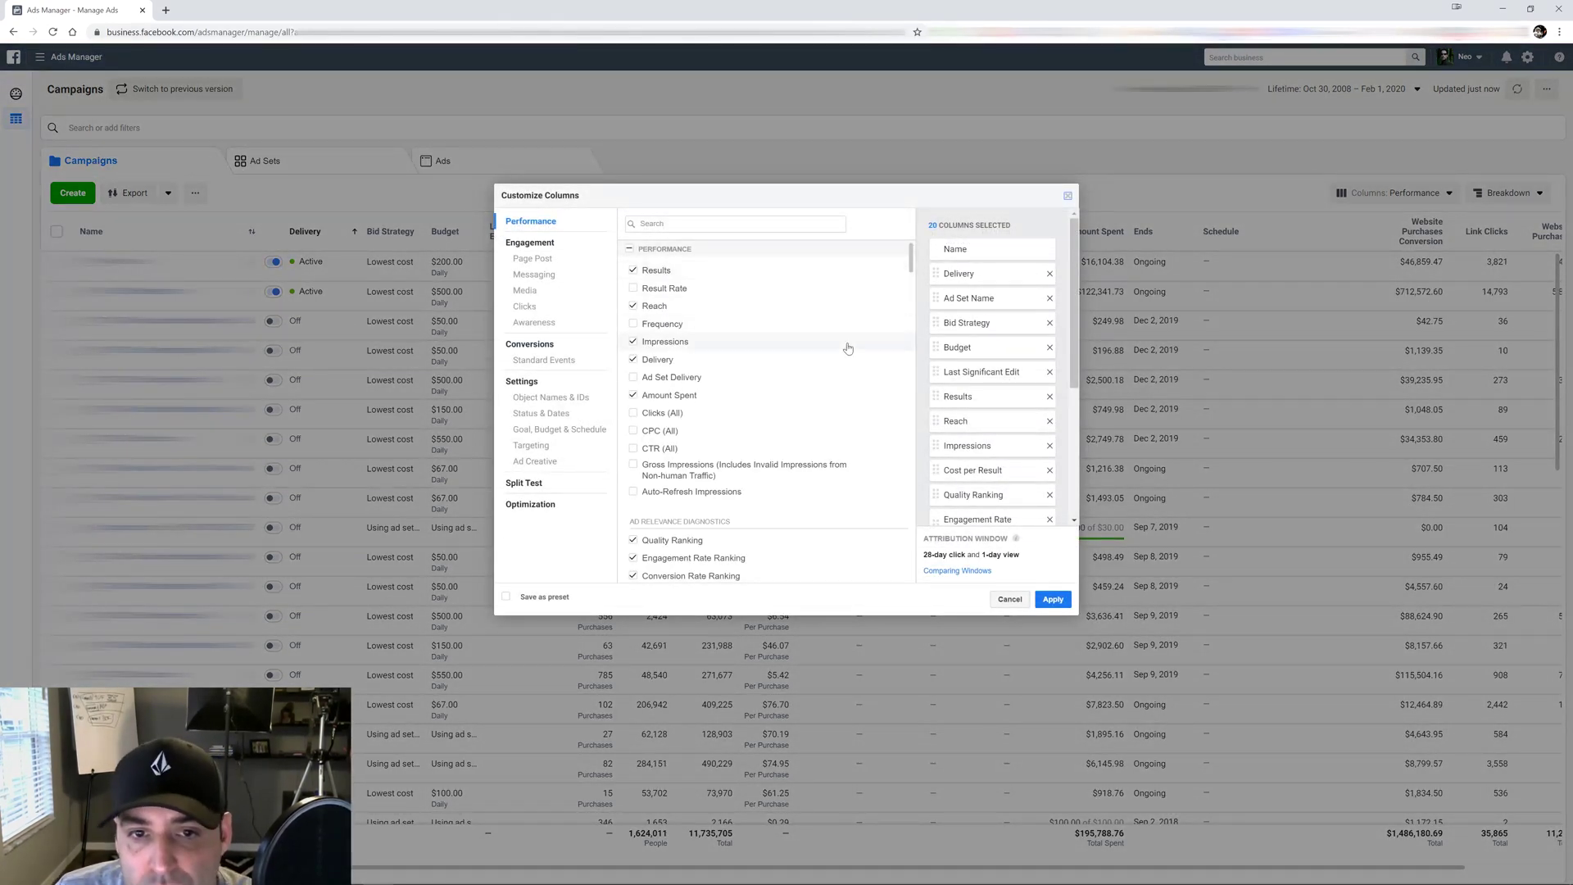
pyautogui.moveTo(911, 262)
pyautogui.mouseDown()
pyautogui.moveTo(902, 562)
pyautogui.moveTo(915, 232)
pyautogui.moveTo(921, 268)
pyautogui.mouseUp()
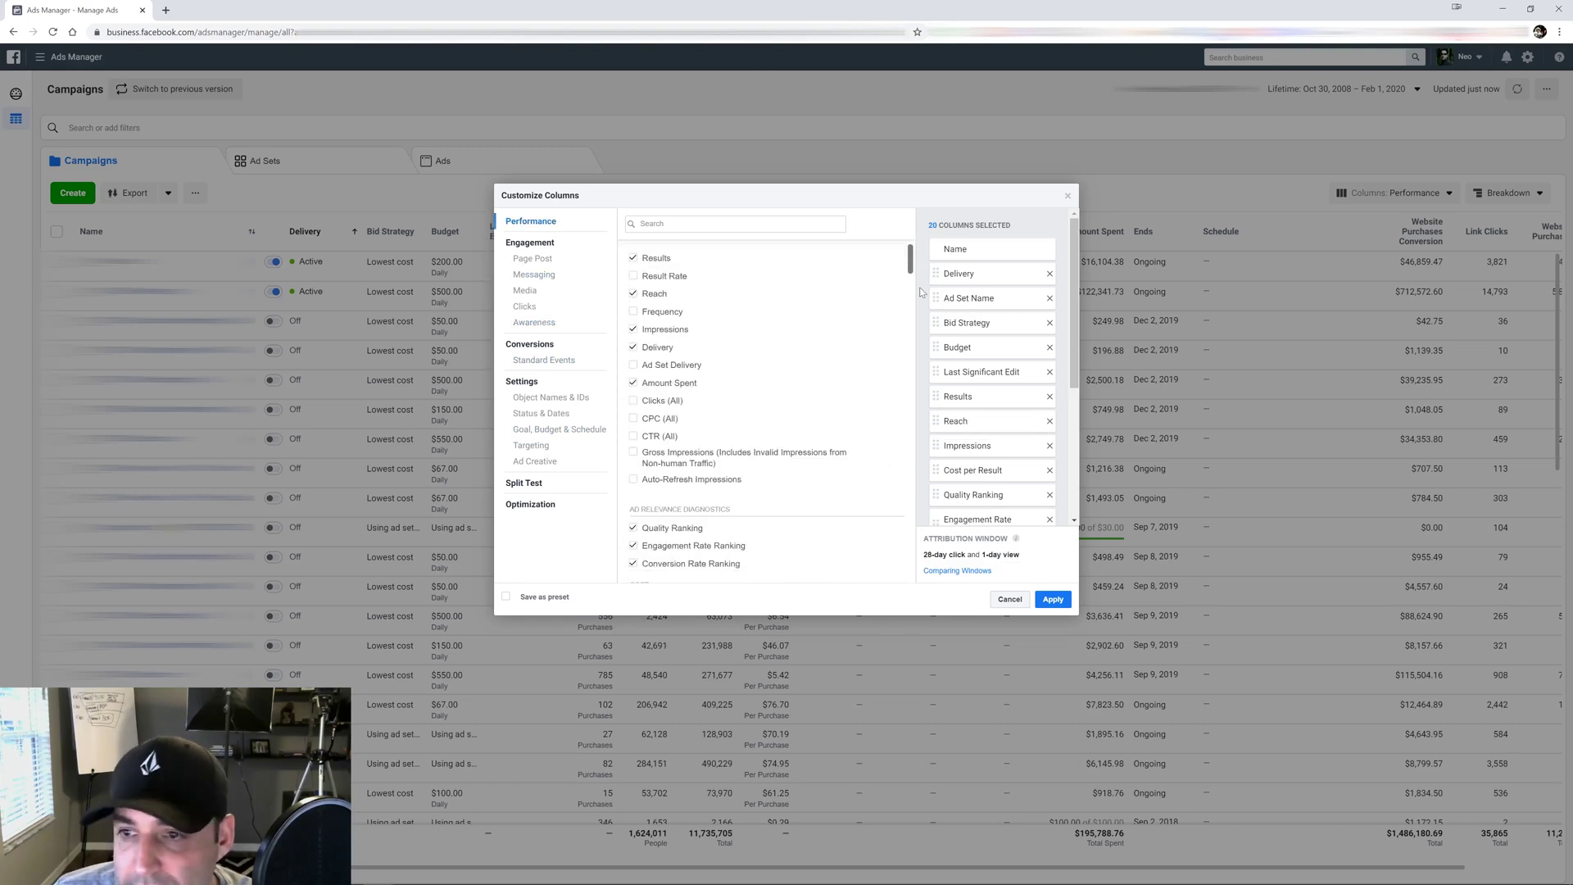
pyautogui.click(1052, 599)
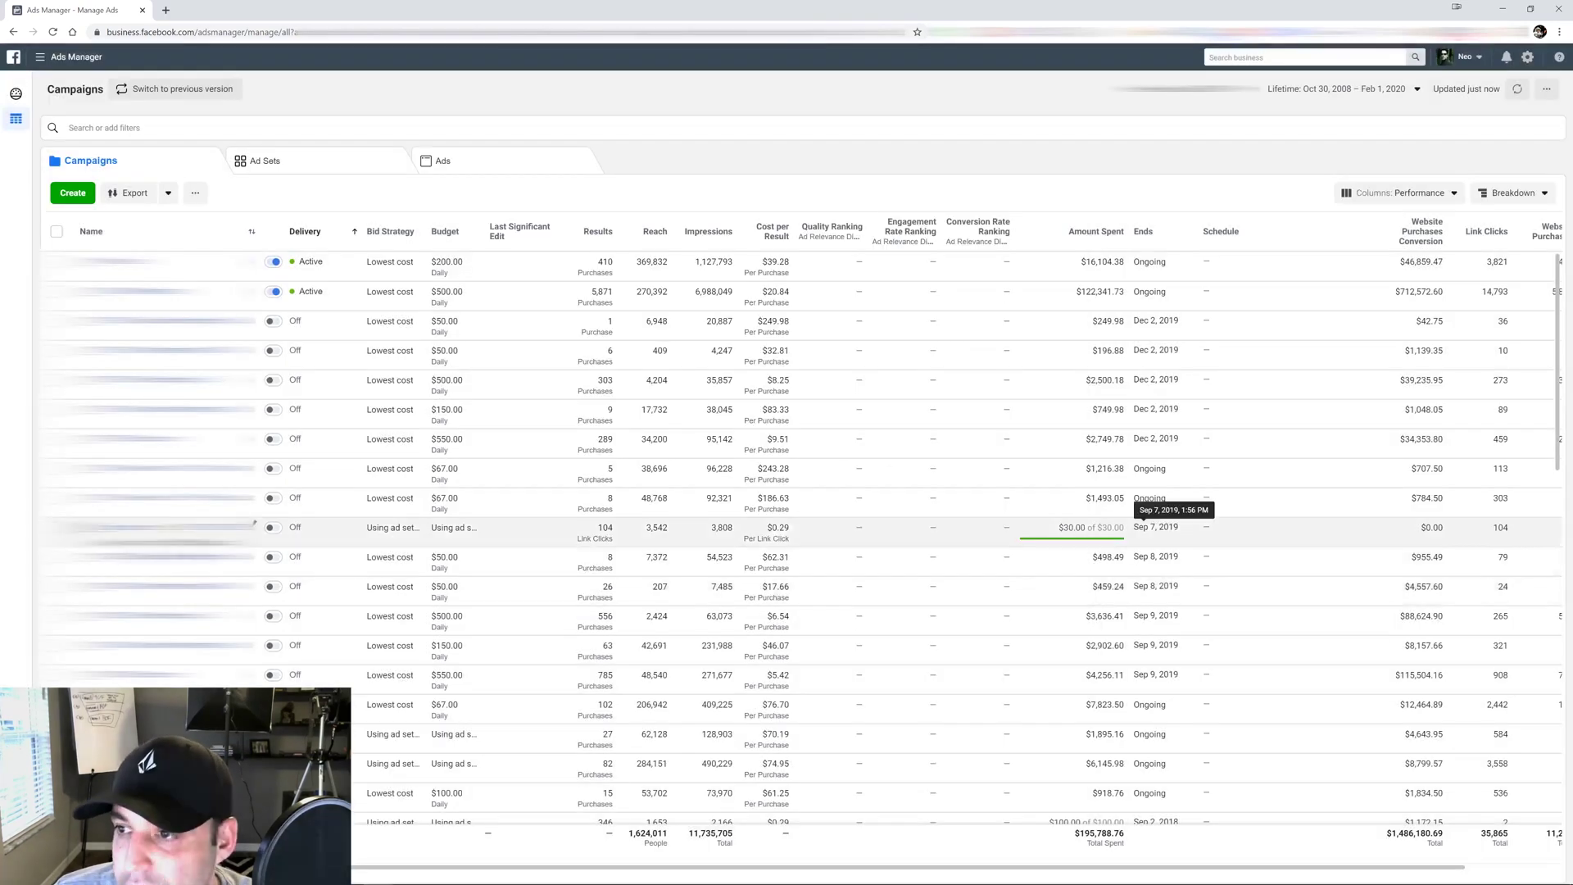
# Step: Switch the campaigns table to the Performance and Clicks column preset and view its additional metrics
pyautogui.click(1402, 194)
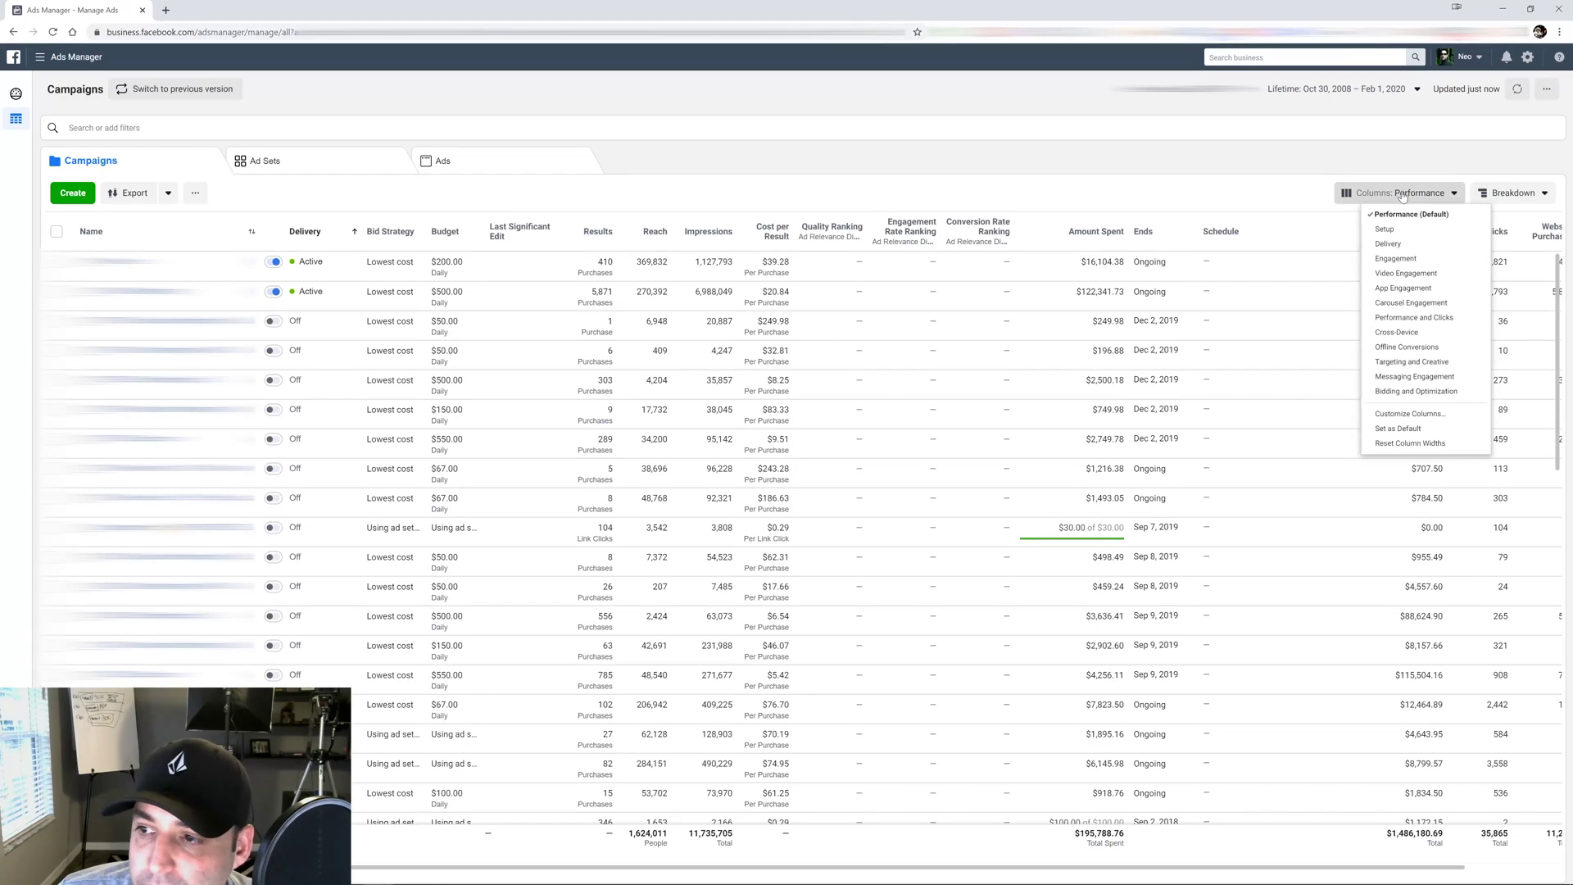
pyautogui.click(1405, 319)
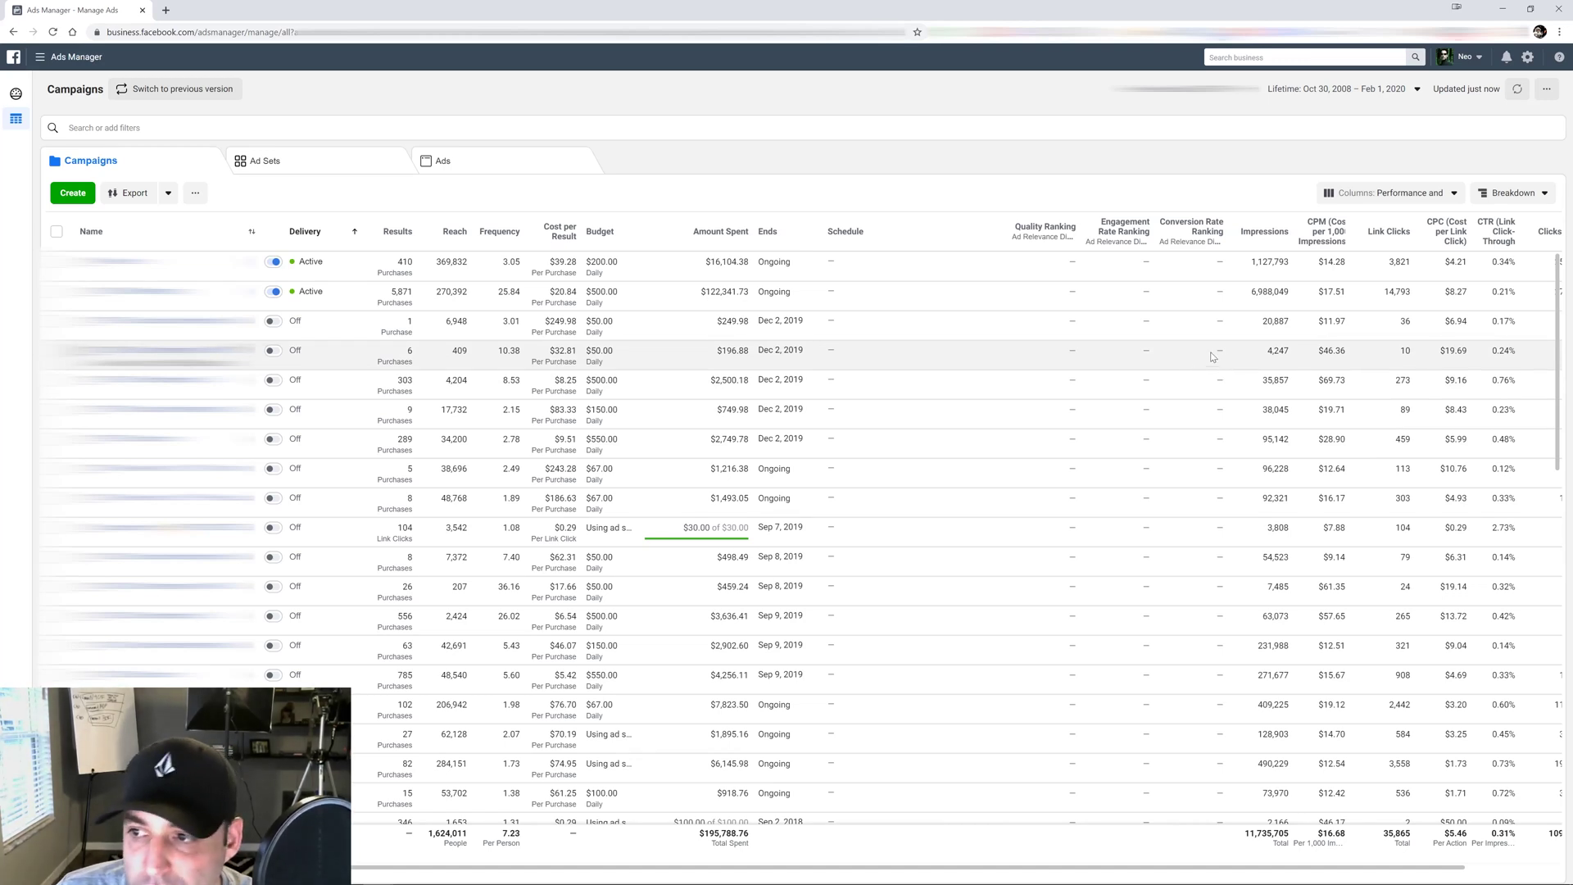
pyautogui.moveTo(948, 870); pyautogui.dragTo(1080, 876)
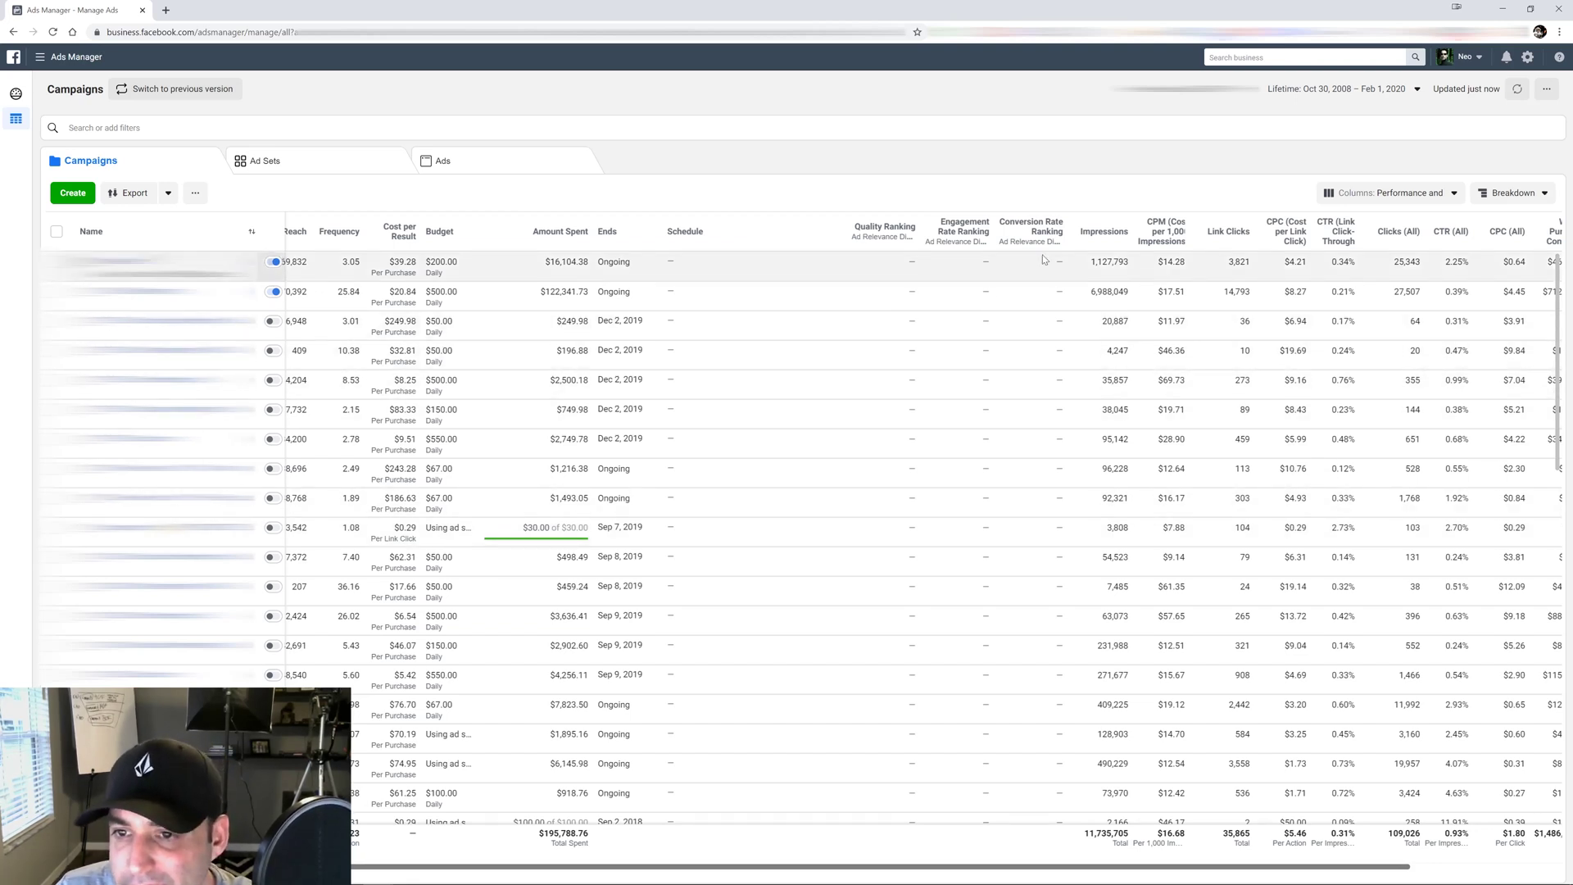
# Step: Customize the table's columns, finding the outbound metrics with "out" and adding Outbound Clicks and Unique Outbound Clicks
pyautogui.click(1406, 194)
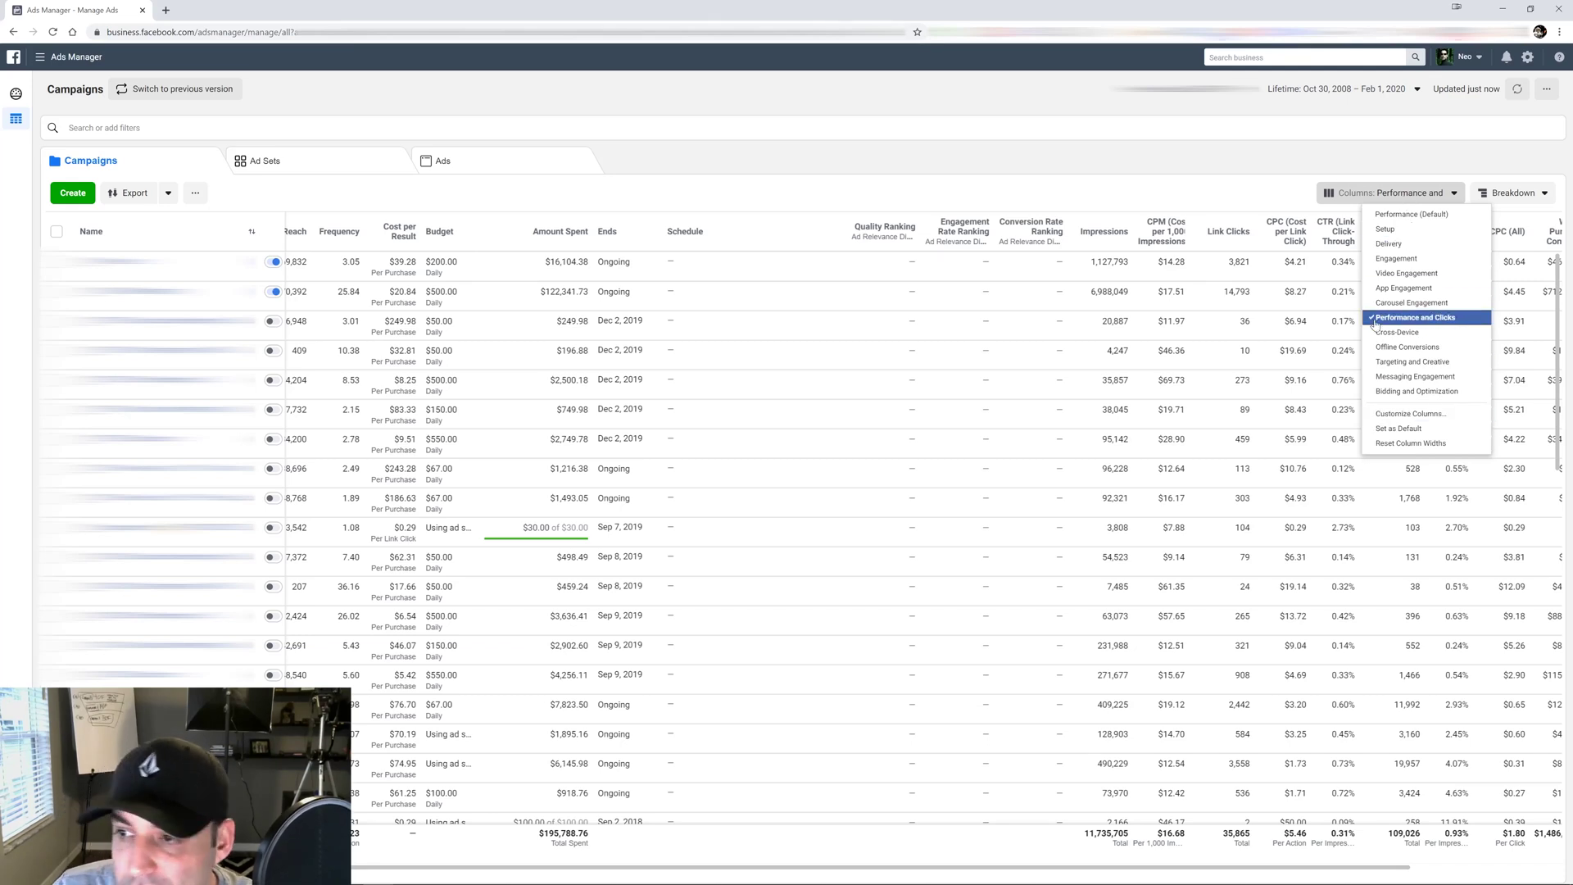
pyautogui.click(1400, 421)
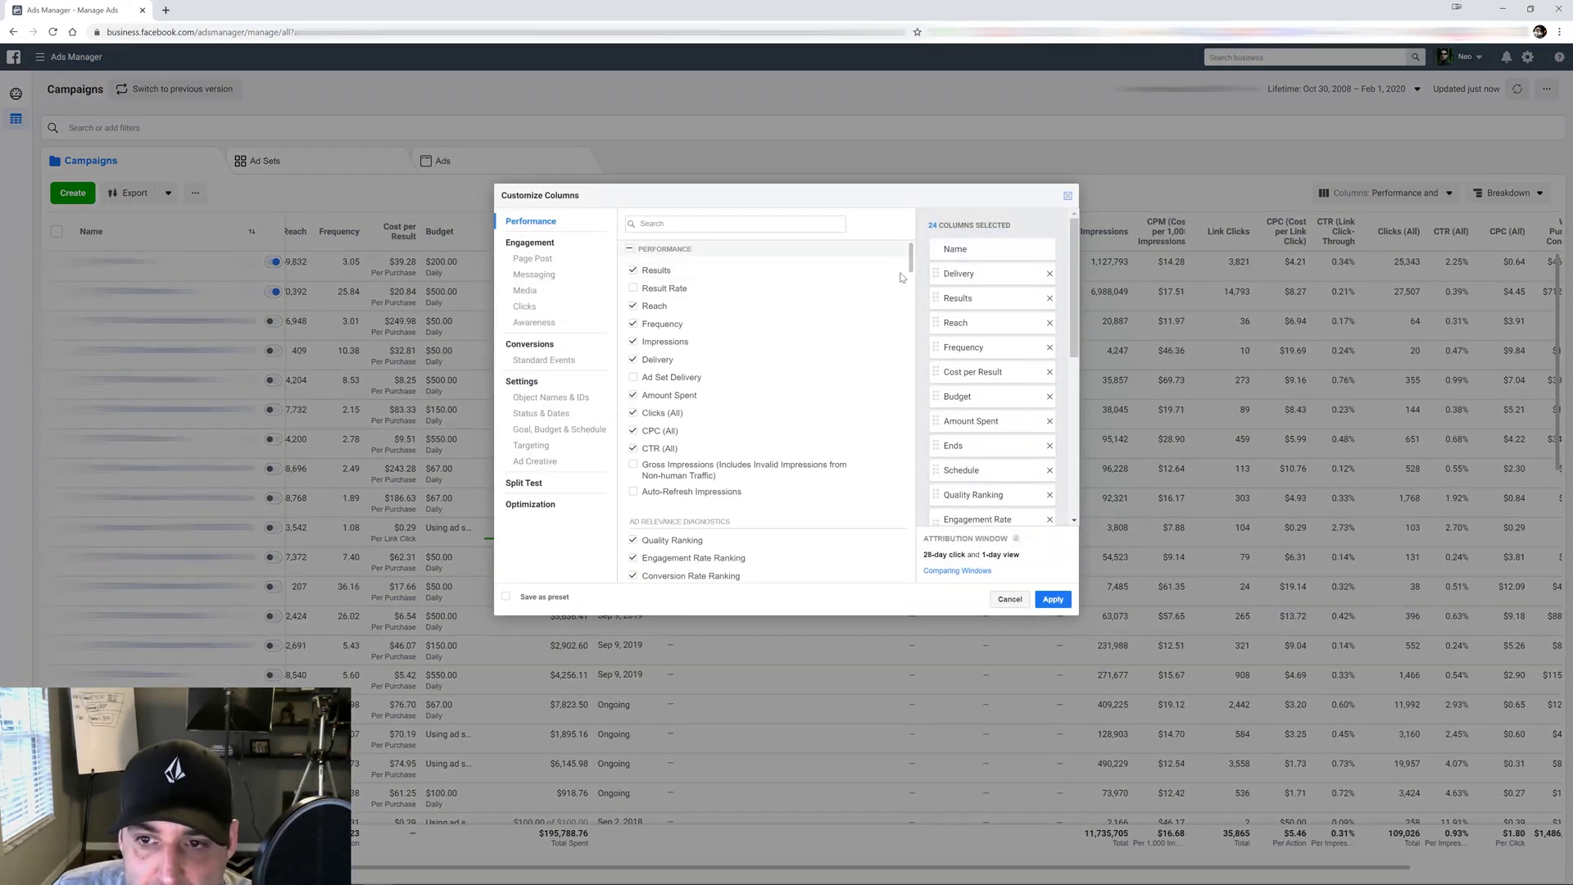
pyautogui.click(730, 224)
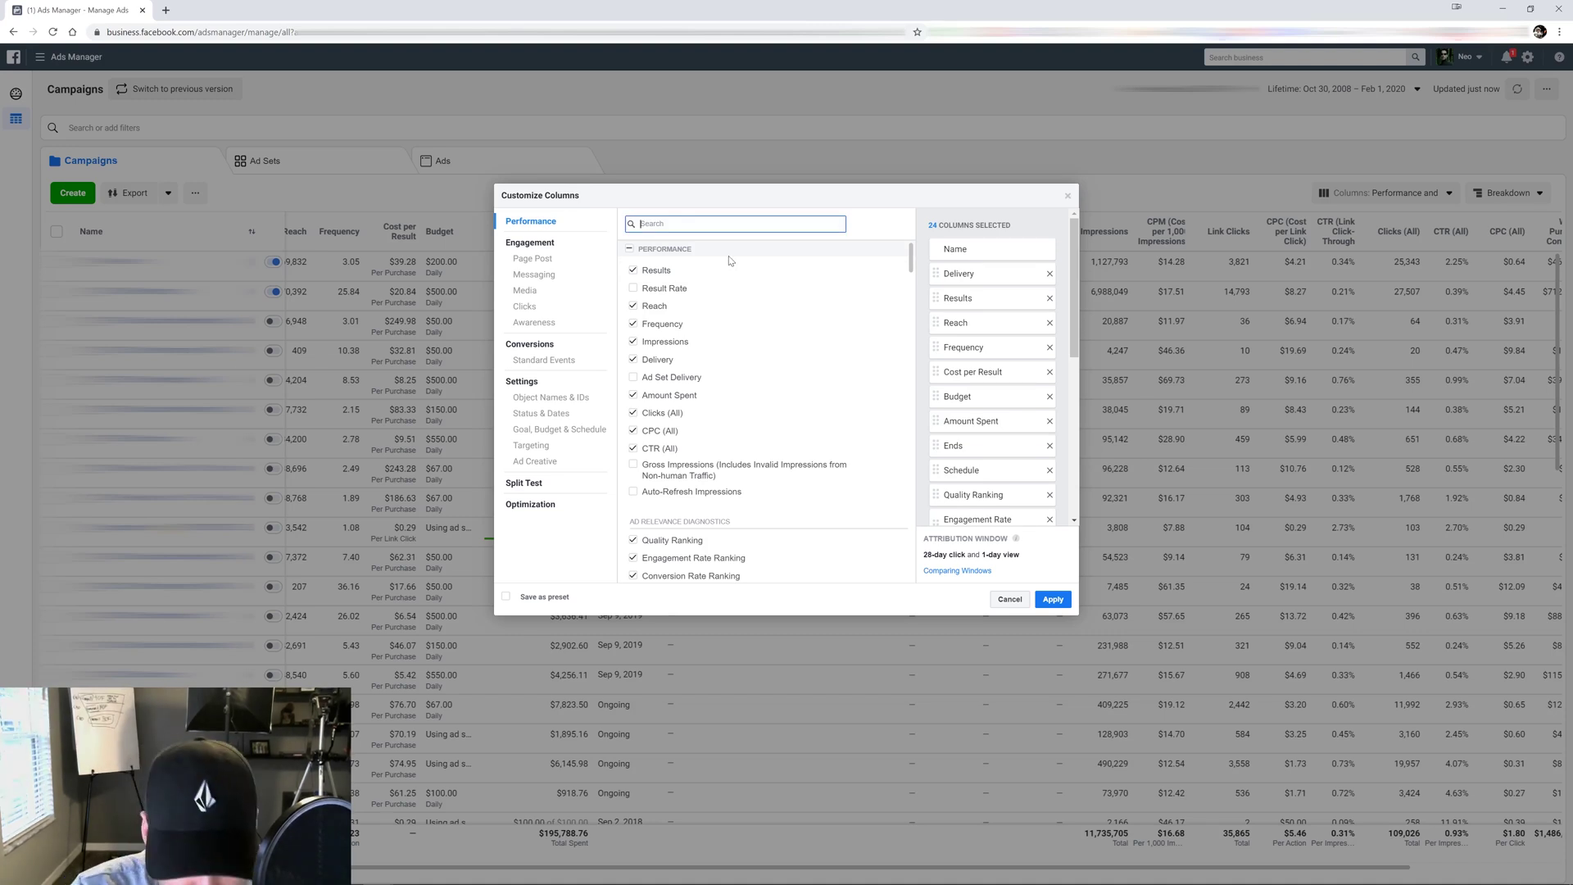
pyautogui.write('out')
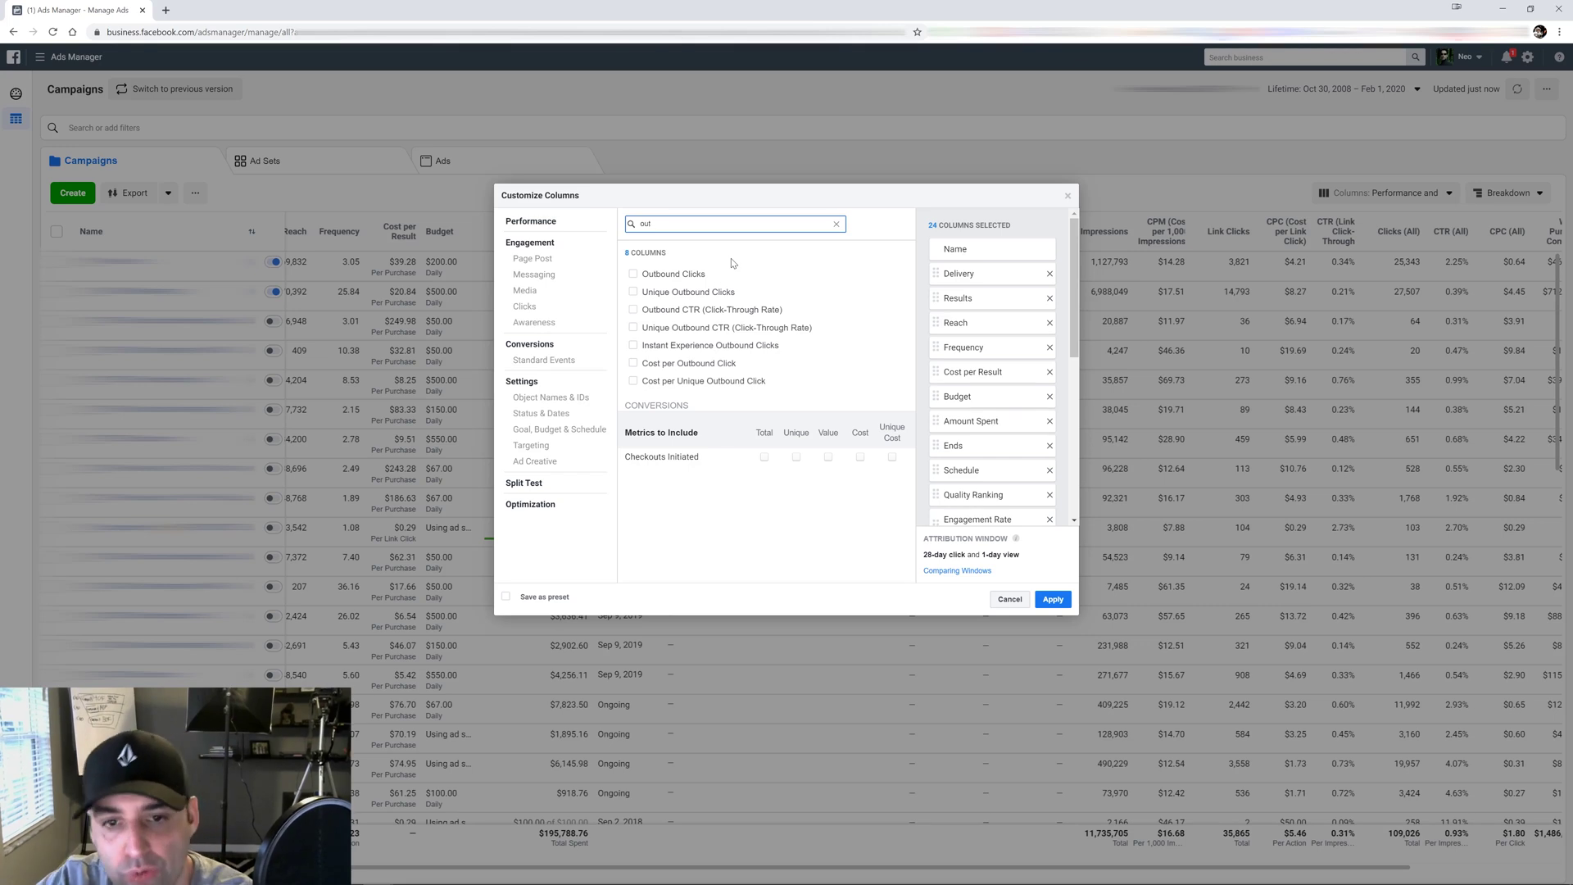
pyautogui.click(632, 273)
pyautogui.click(632, 291)
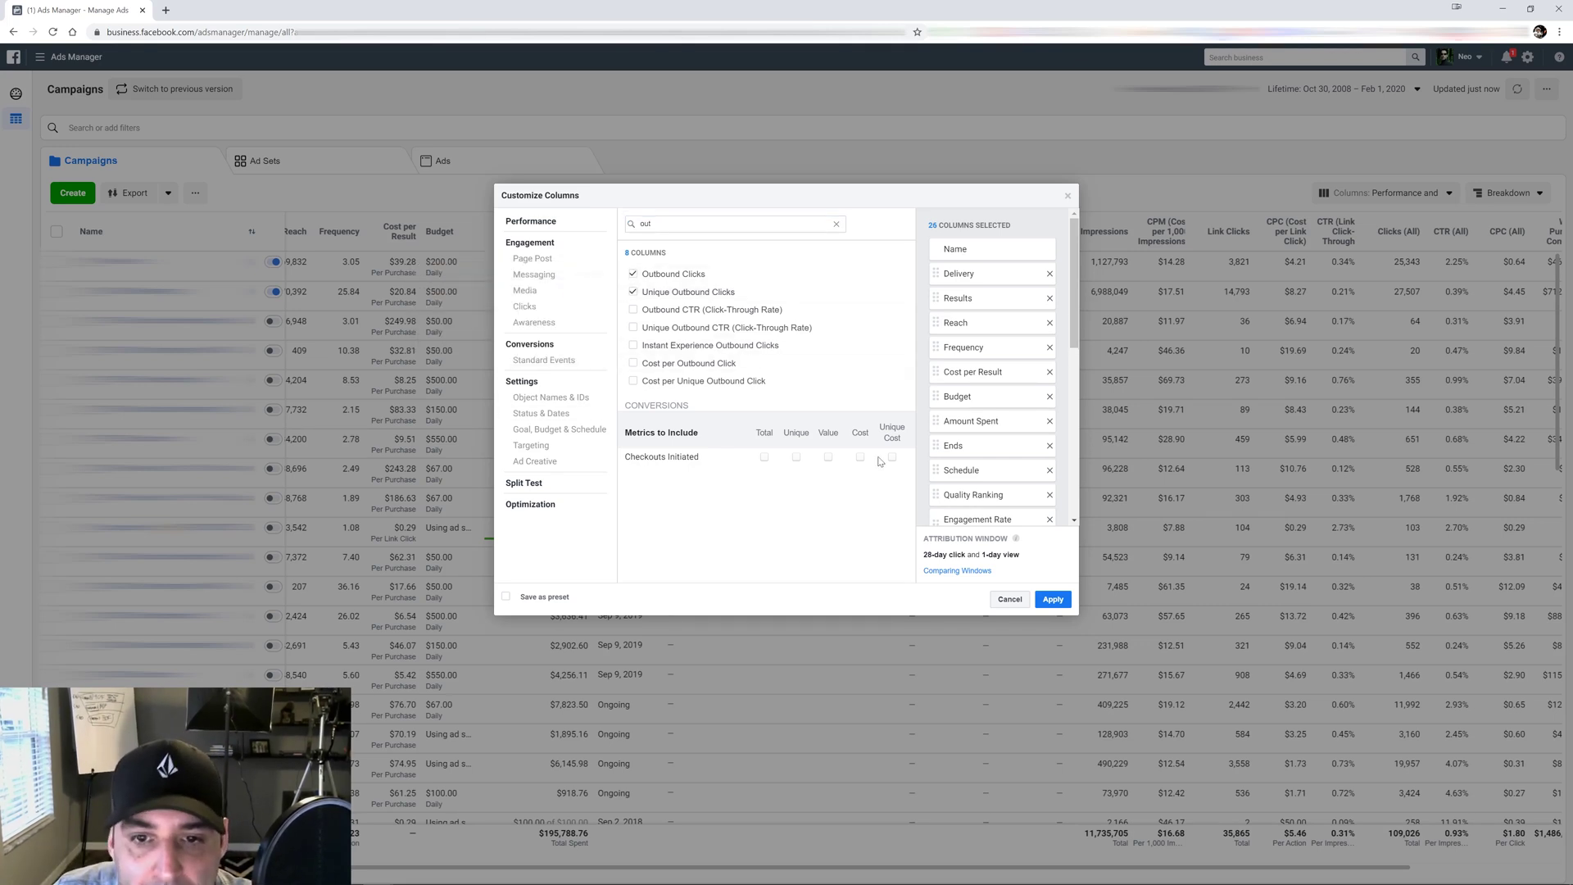
# Step: Add the Outbound CTR, Unique Outbound CTR, Cost per Outbound Click and Cost per Unique Outbound Click columns
pyautogui.moveTo(634, 296)
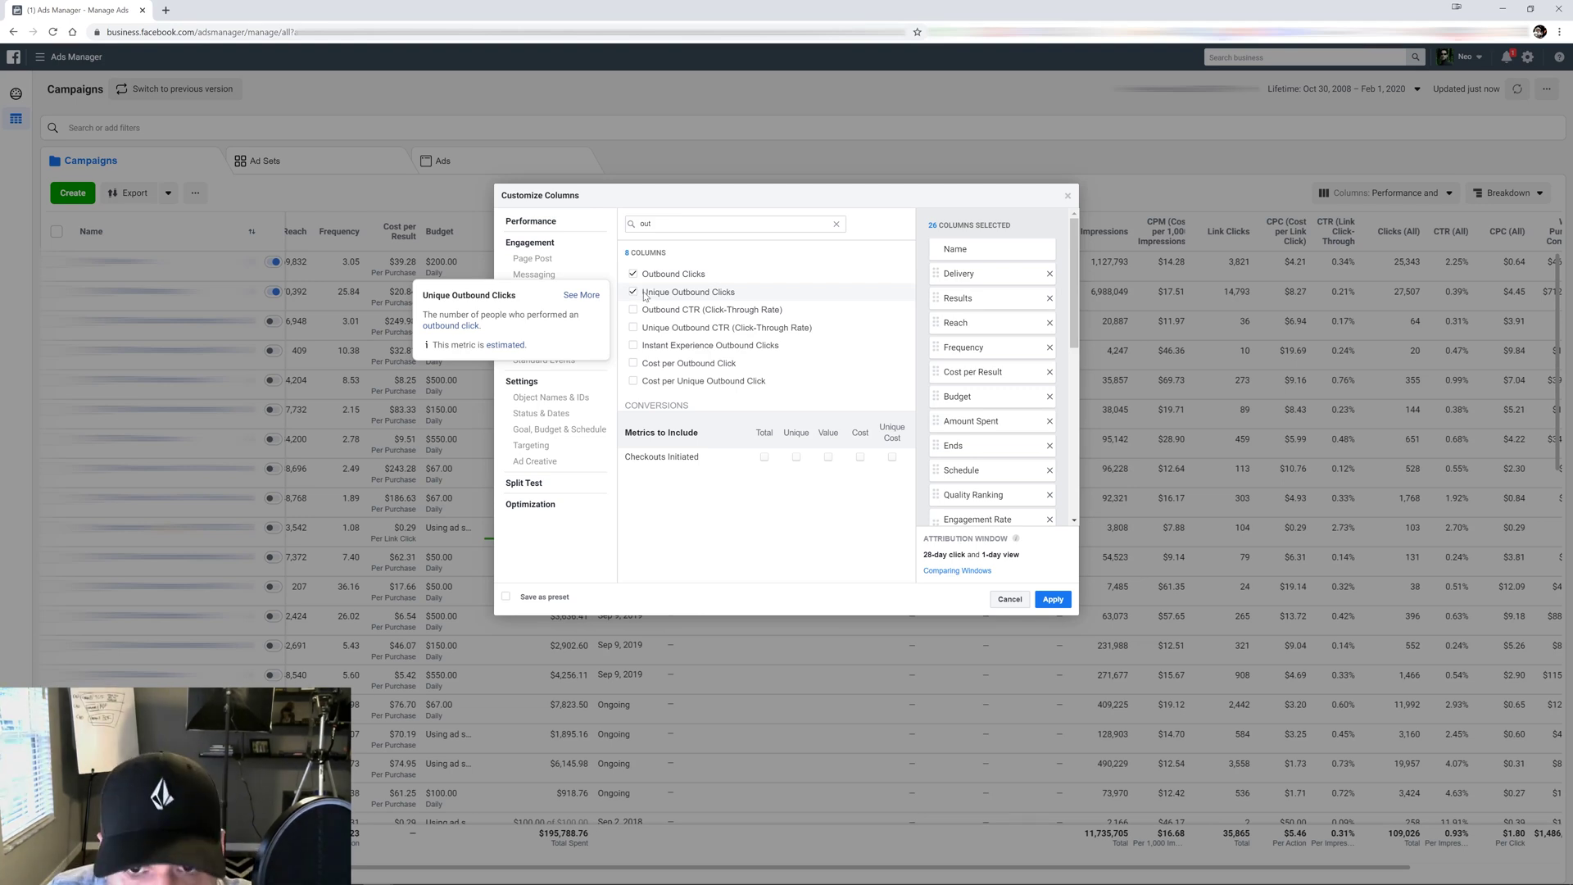
pyautogui.click(633, 310)
pyautogui.click(633, 327)
pyautogui.click(634, 363)
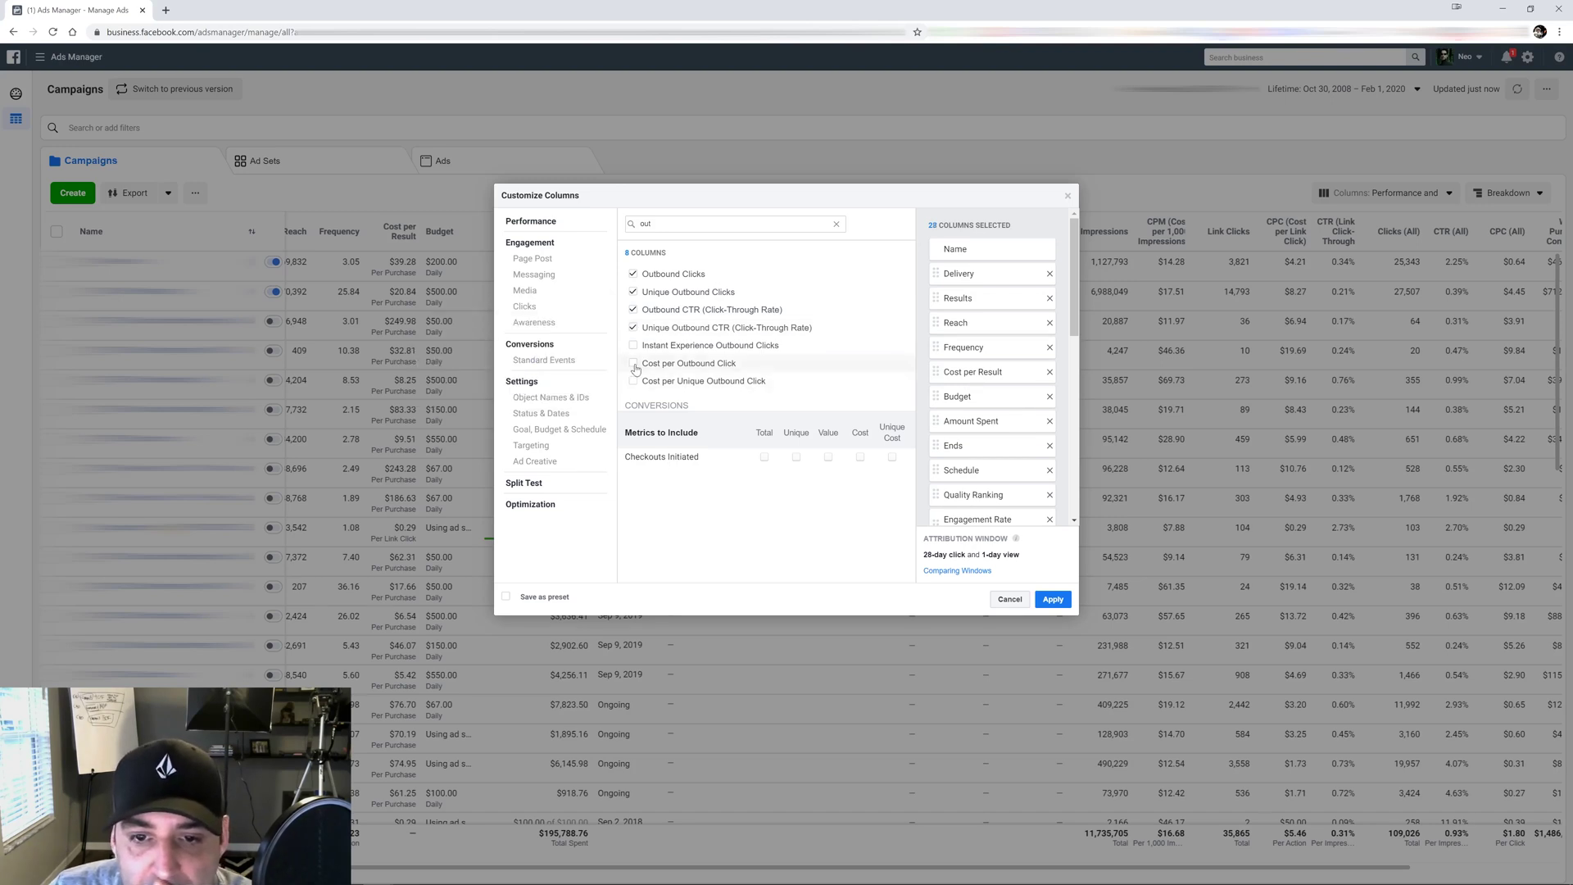
pyautogui.click(633, 381)
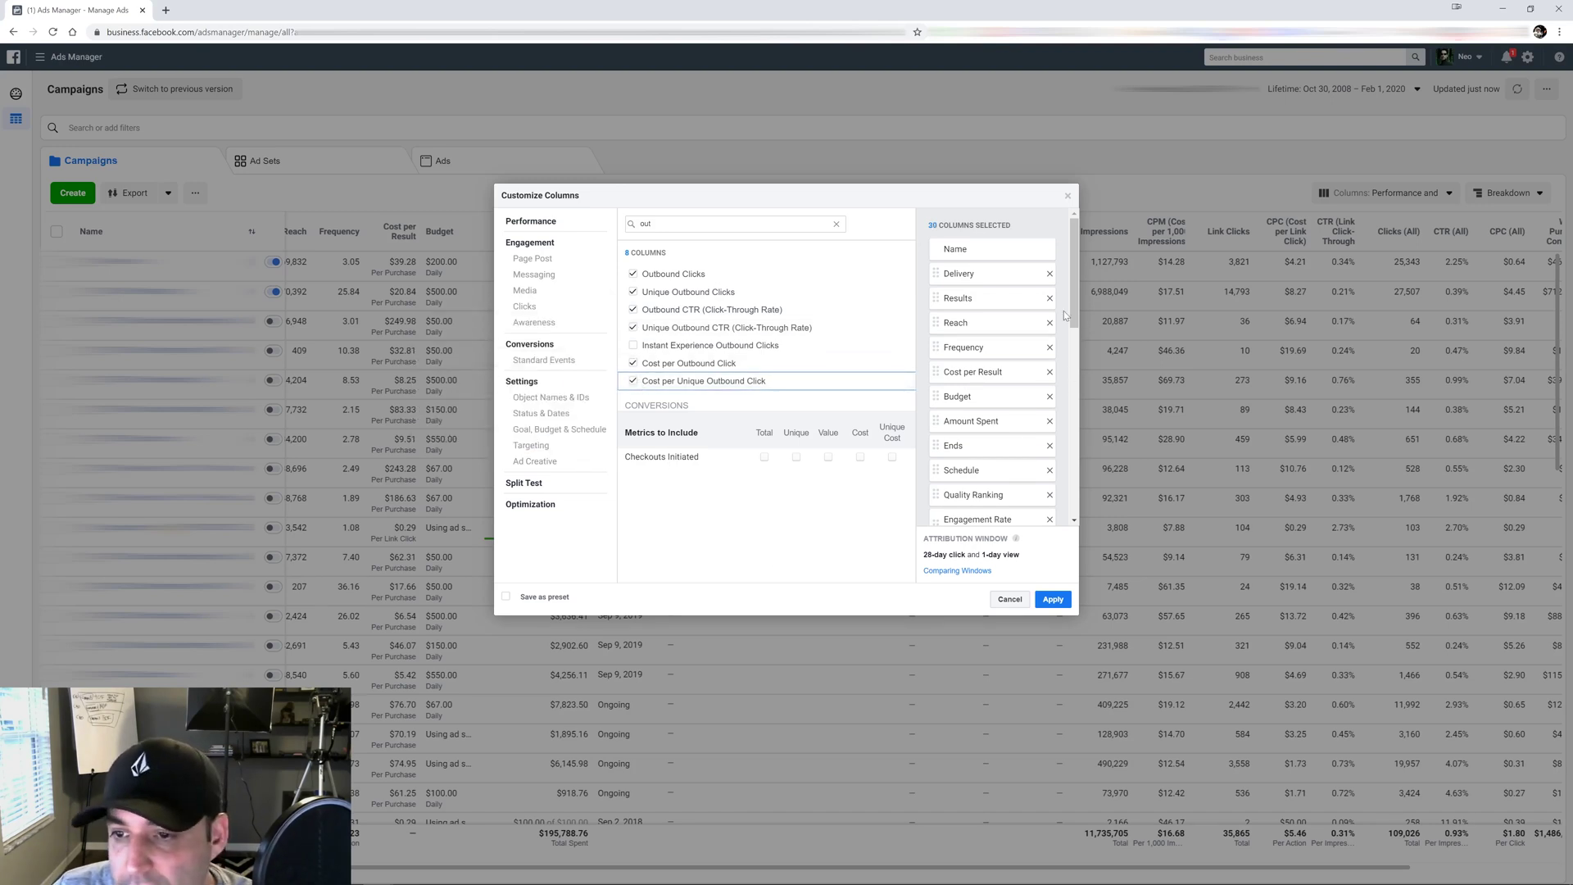
# Step: Move Website Purchases and Website Purchases Conversion Value below Cost per Unique Outbound Click, at the end of the selected columns
pyautogui.moveTo(1073, 277); pyautogui.dragTo(1067, 487)
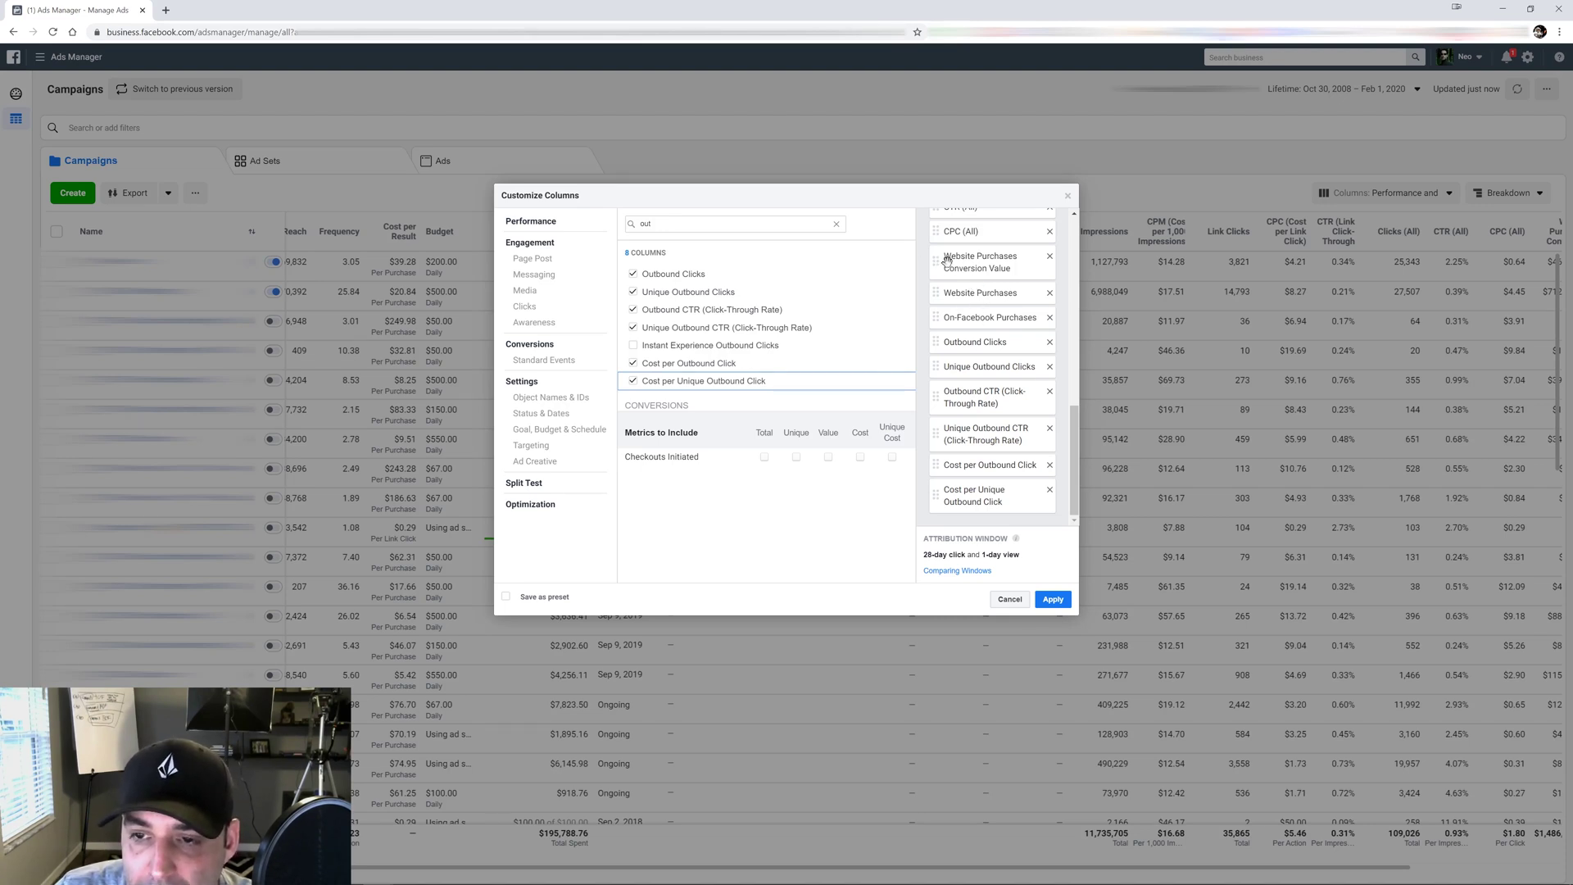
pyautogui.moveTo(936, 262); pyautogui.dragTo(934, 497)
pyautogui.moveTo(937, 256); pyautogui.dragTo(935, 493)
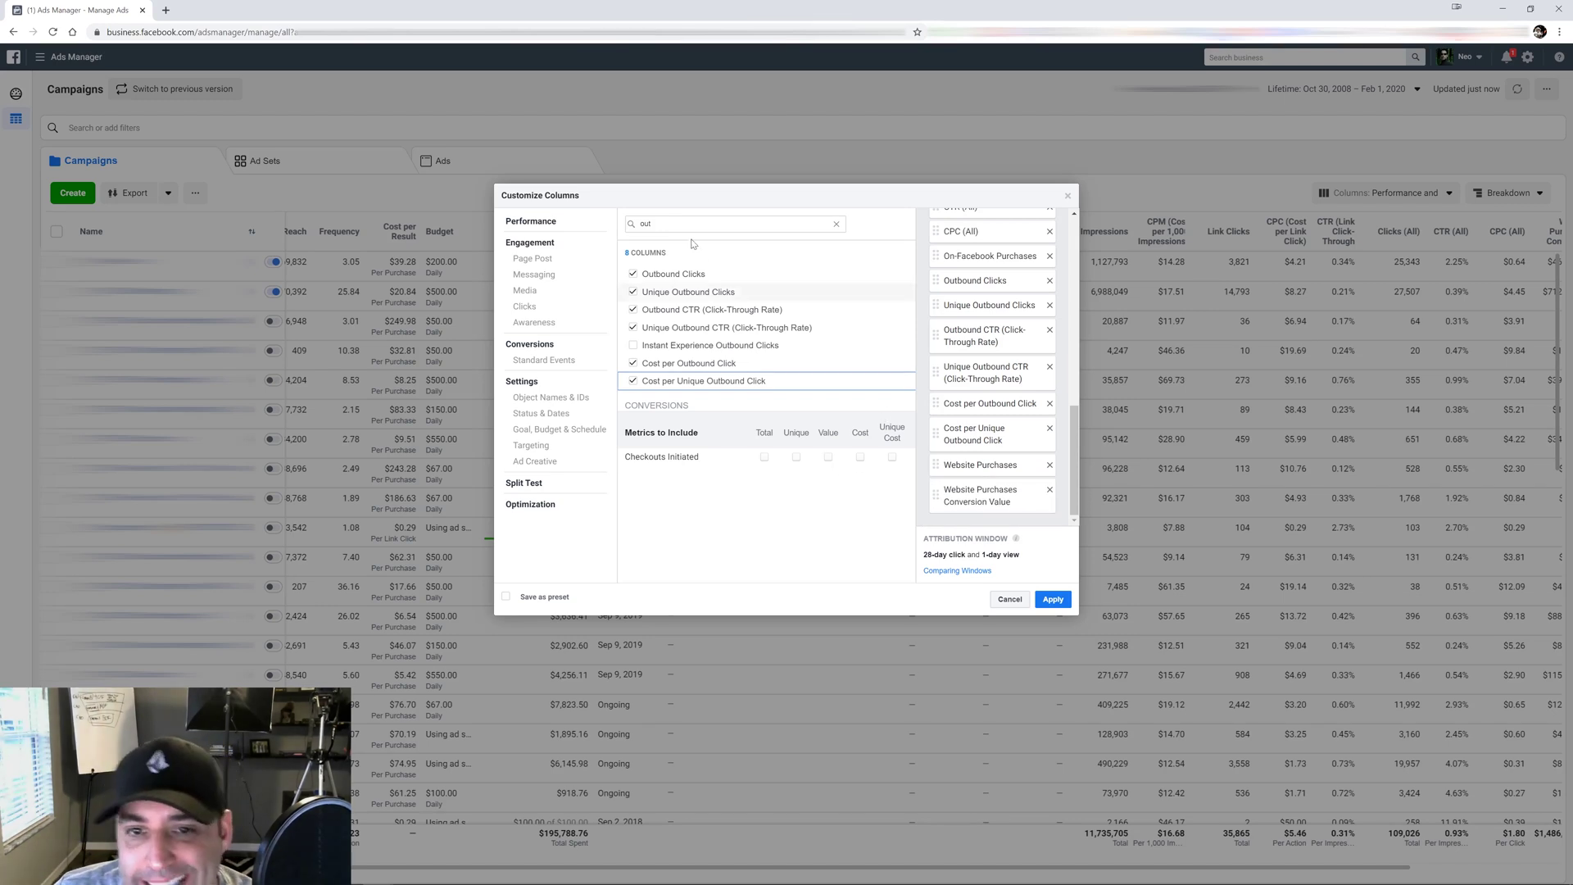
# Step: Find the cart metrics with "add" and include the Total and Unique Cost of Adds to Cart
pyautogui.doubleClick(644, 223)
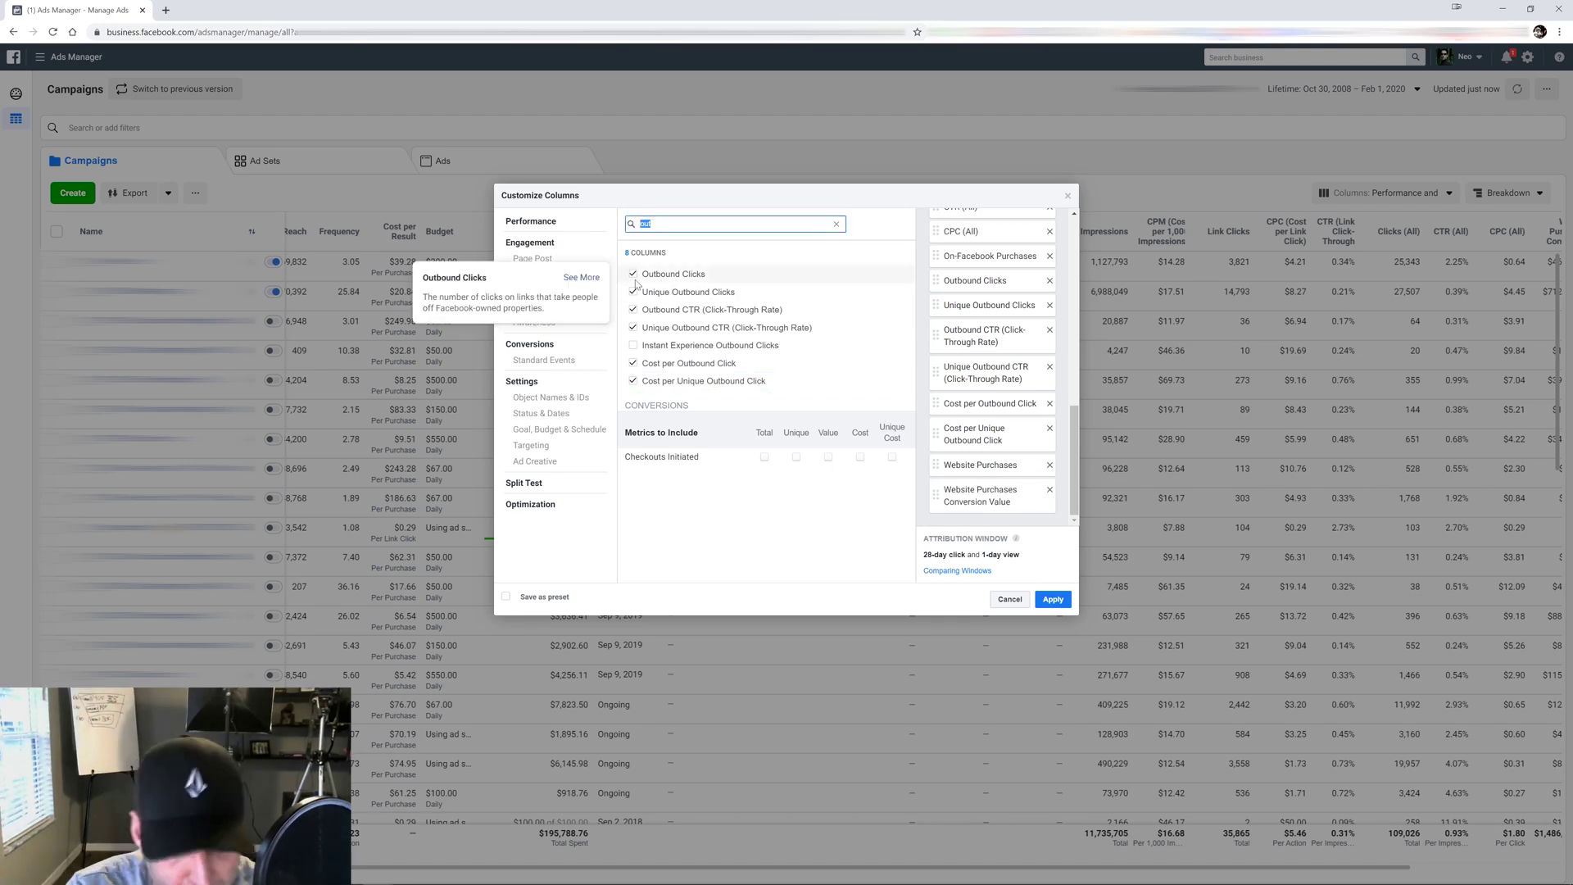
pyautogui.write('add')
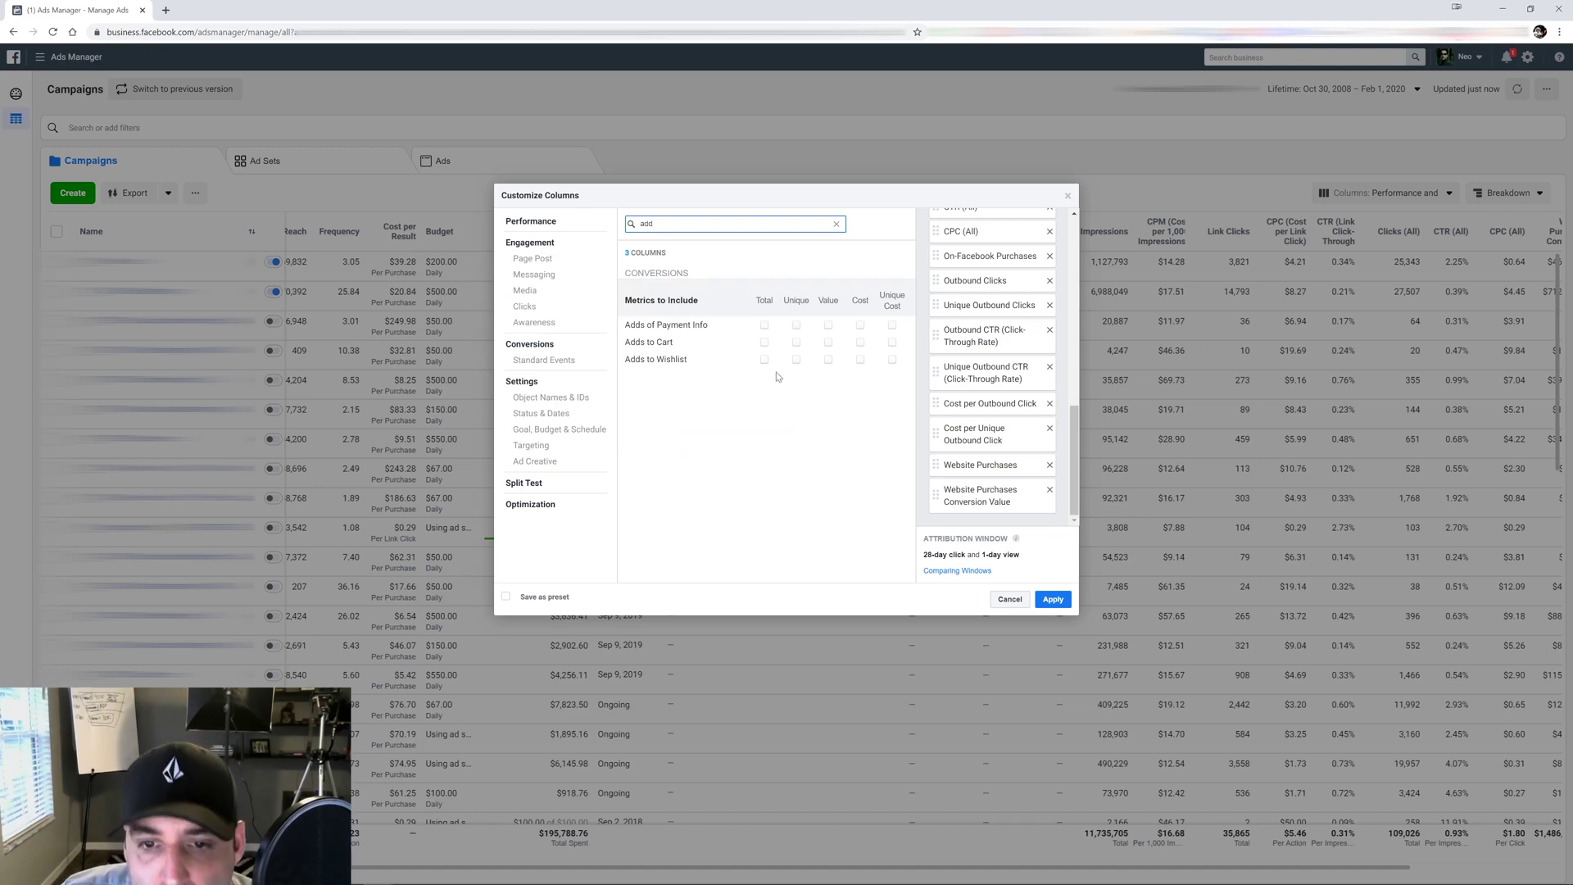
pyautogui.click(763, 344)
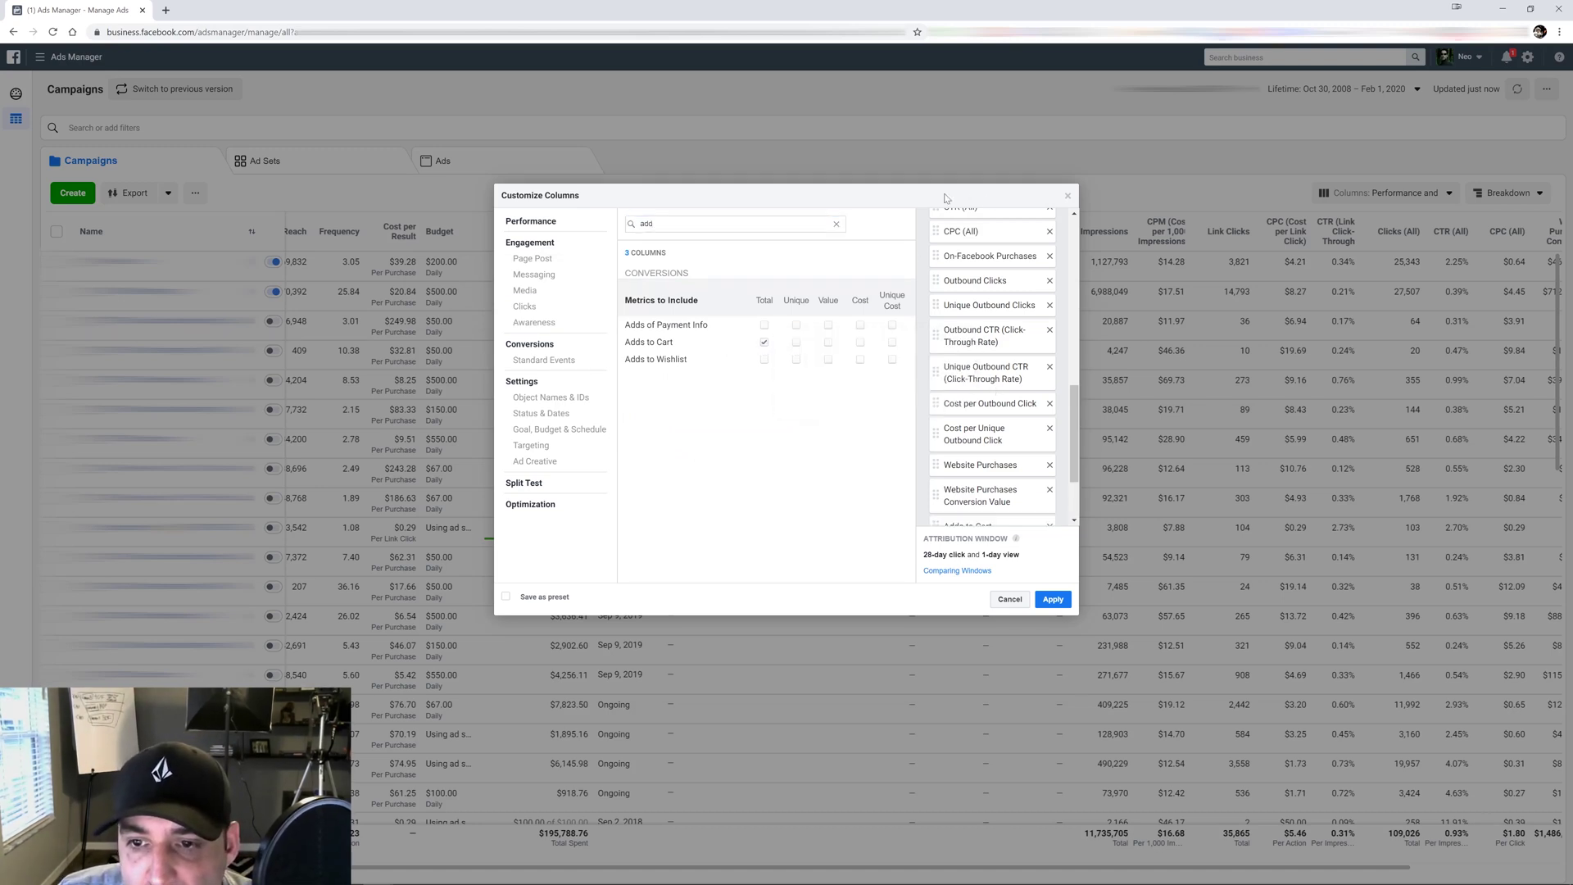
pyautogui.click(892, 343)
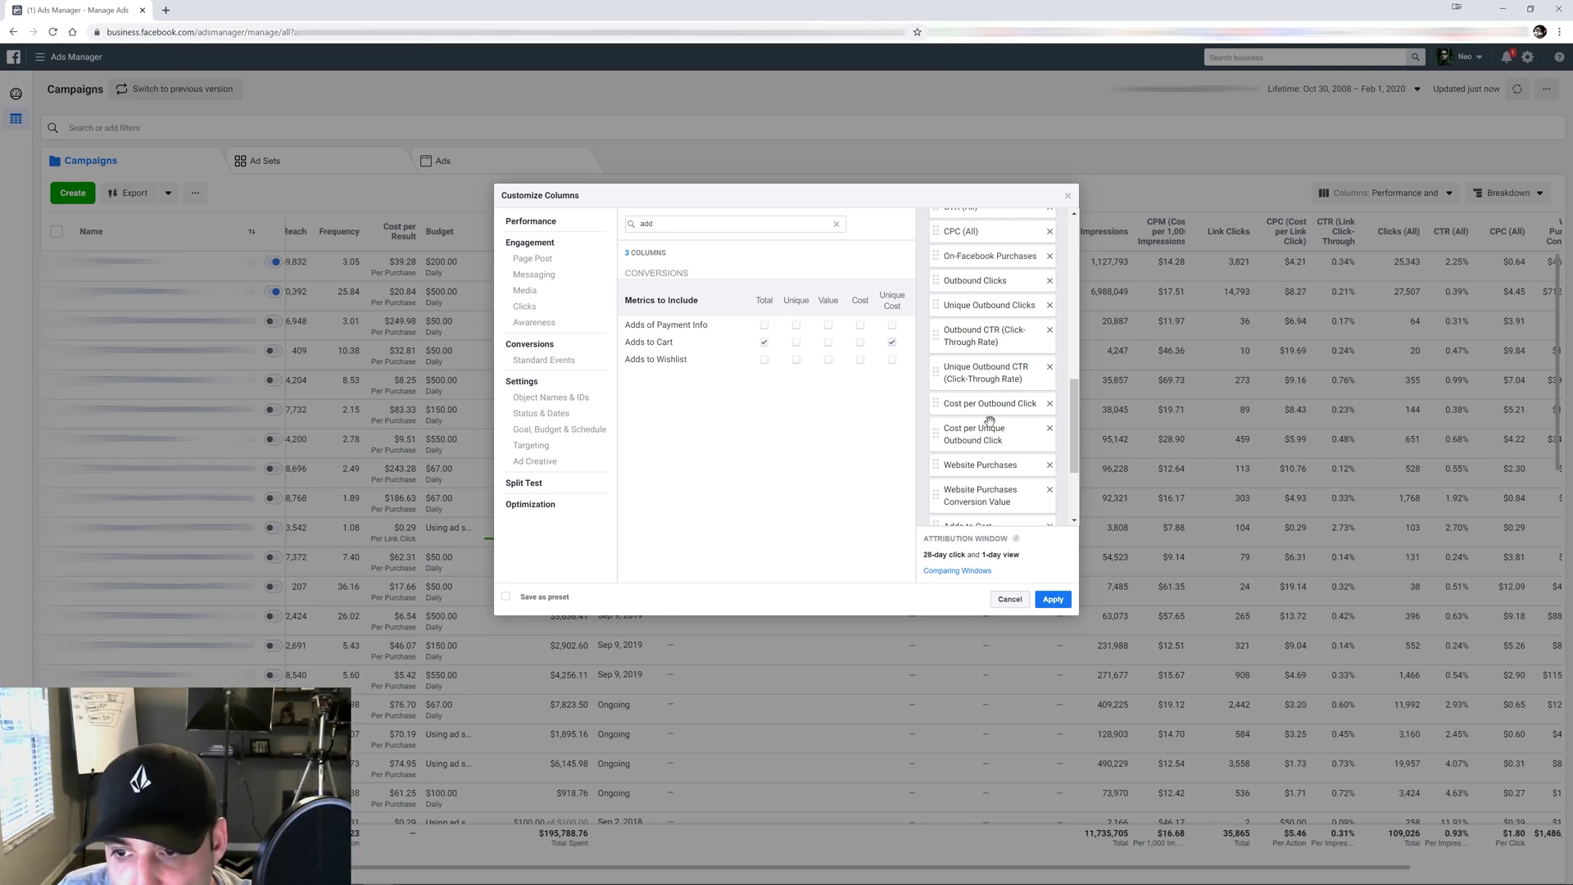
# Step: Exclude offline and On-Facebook adds to cart, and move both Website Purchases columns below Cost per Unique Add to Cart
pyautogui.scroll(-2, 1073, 399)
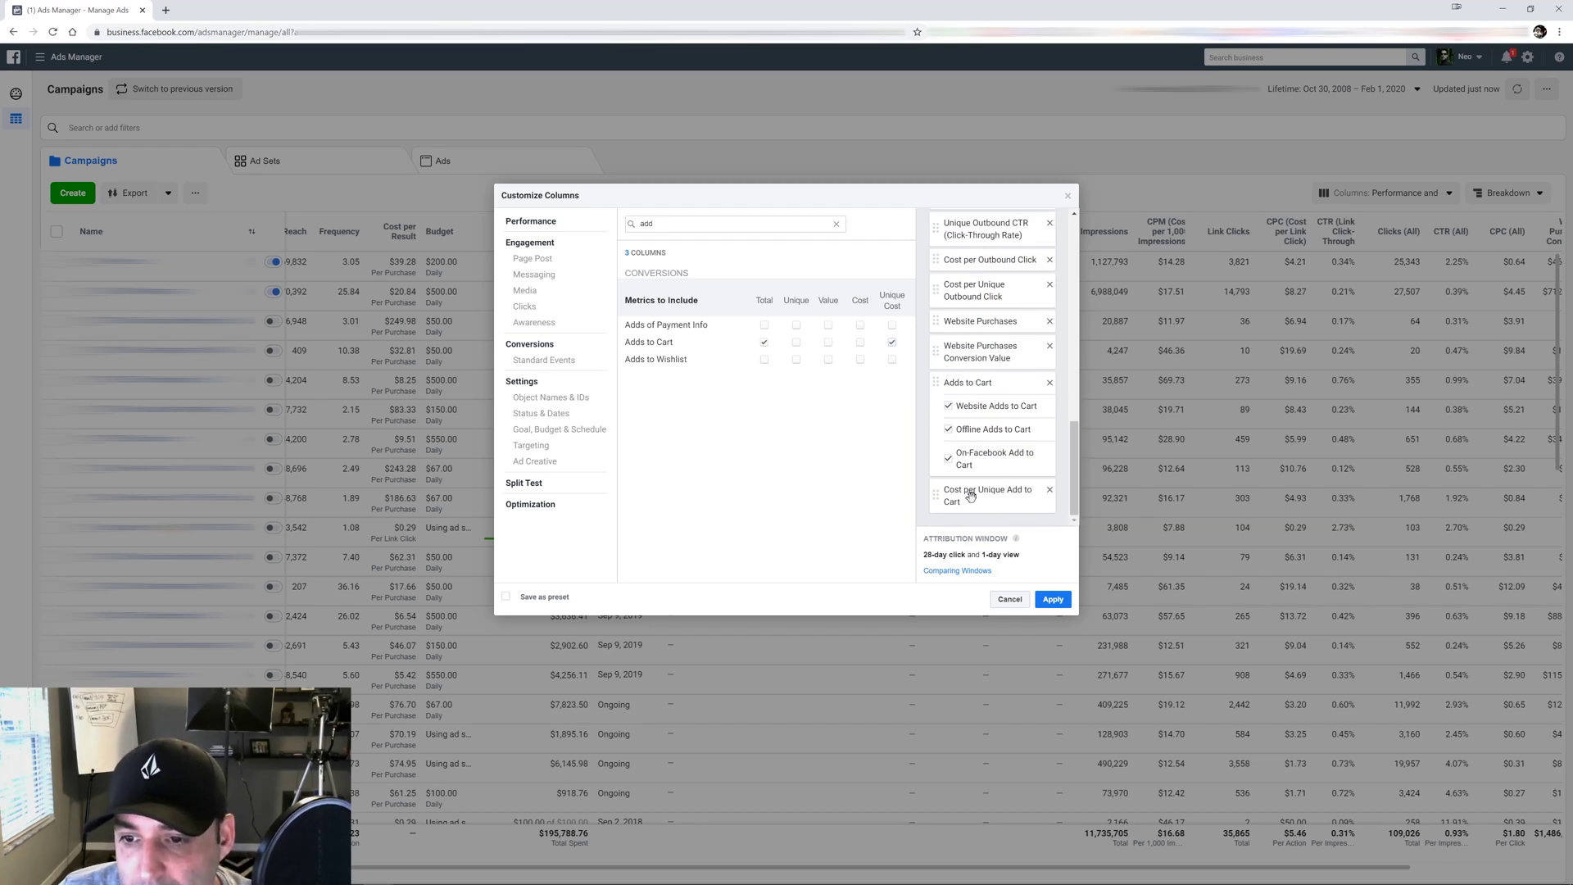
pyautogui.click(948, 429)
pyautogui.click(948, 459)
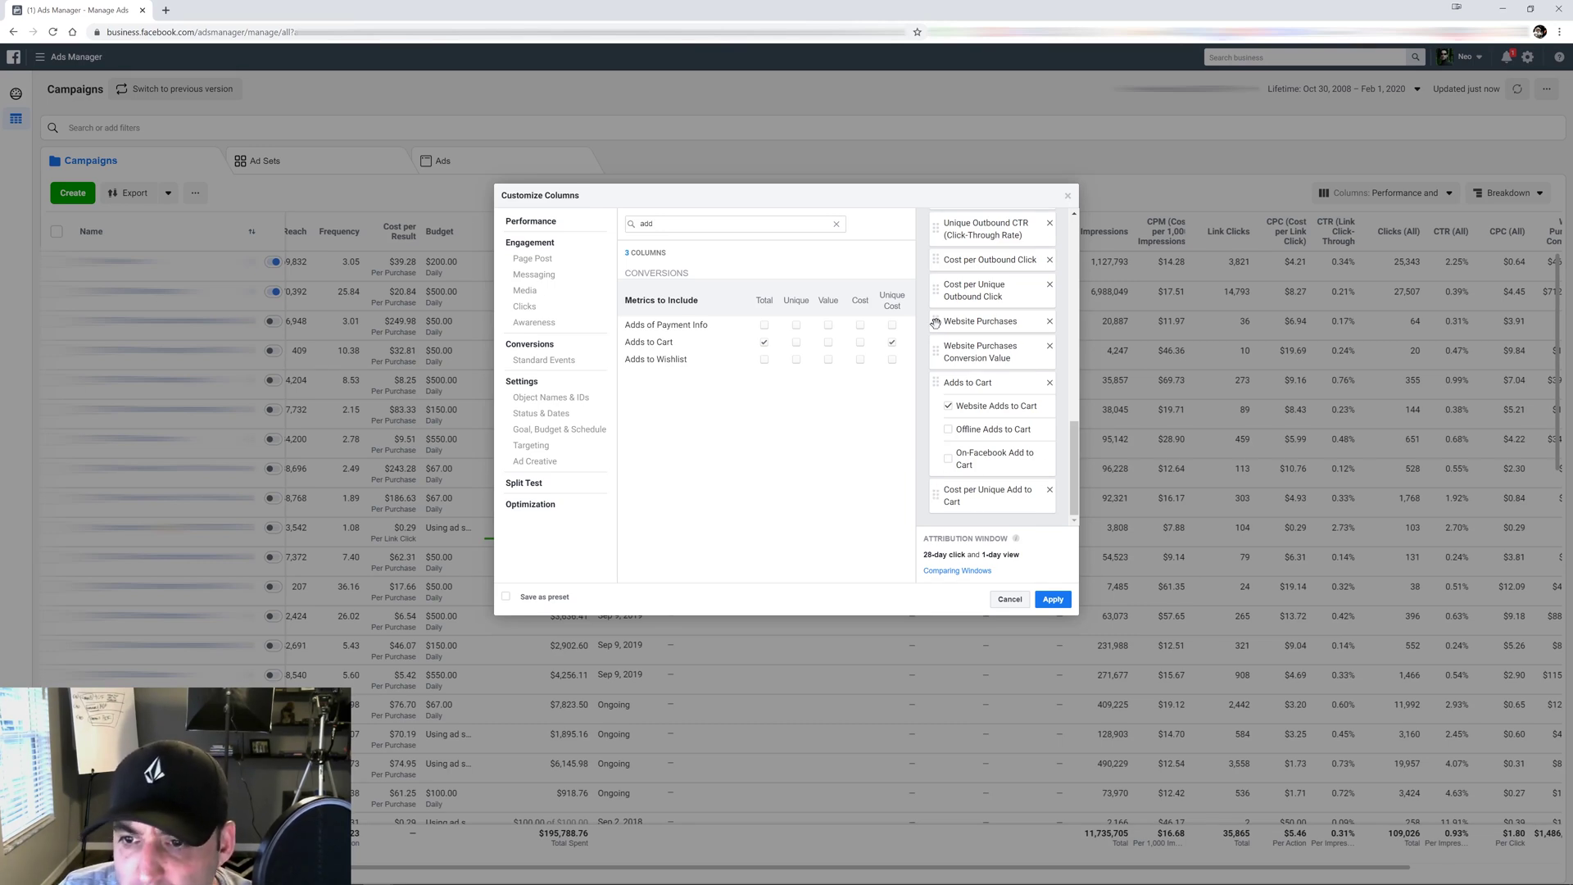
pyautogui.moveTo(934, 322); pyautogui.dragTo(938, 501)
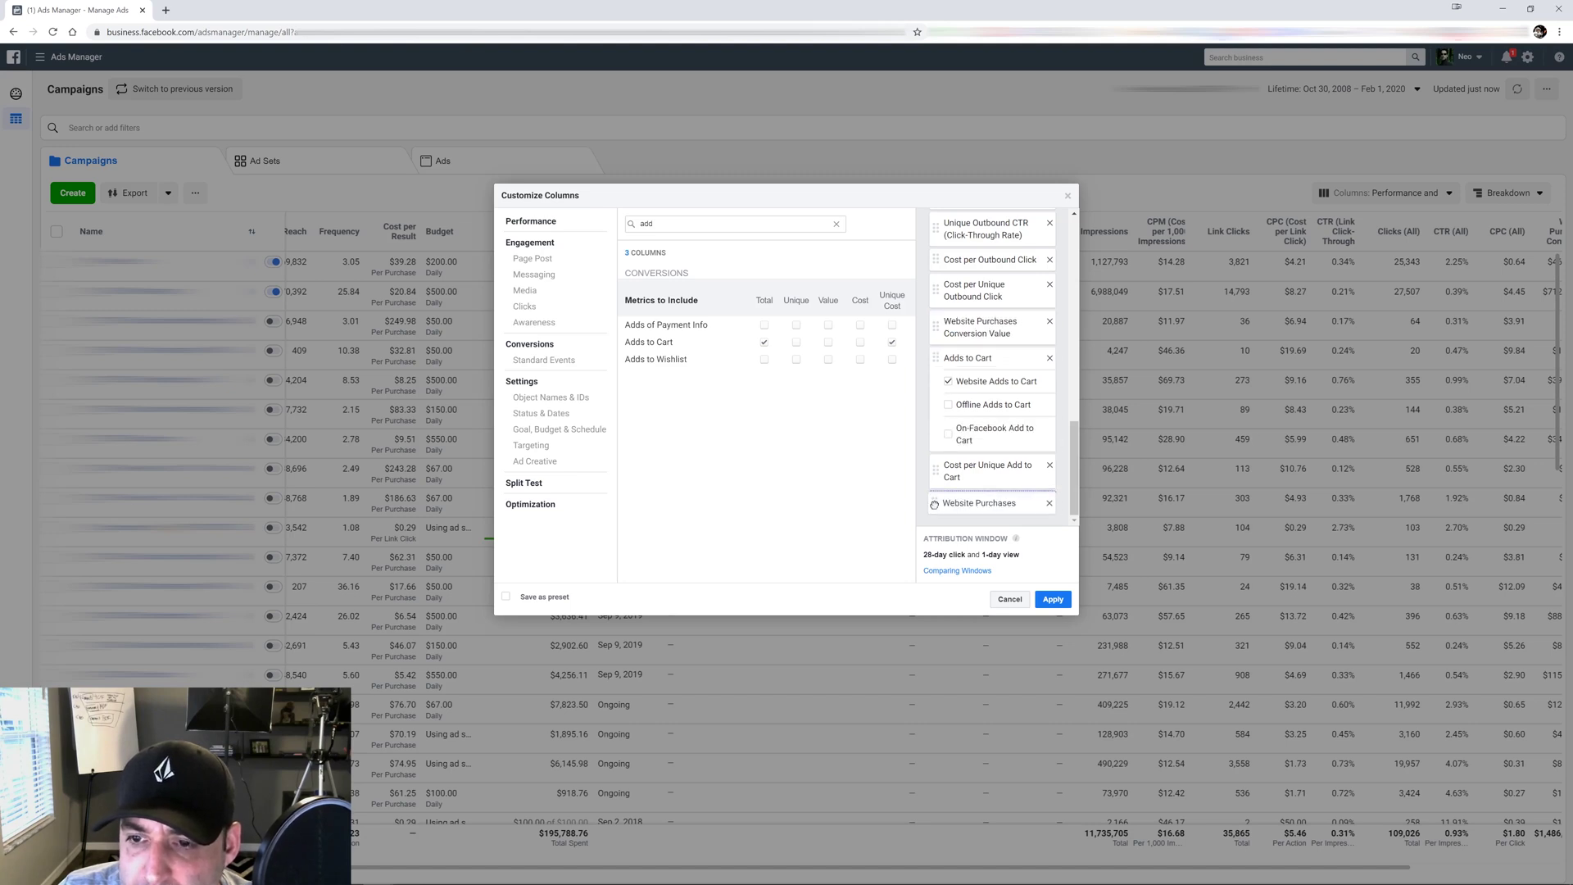
pyautogui.moveTo(942, 324); pyautogui.dragTo(939, 498)
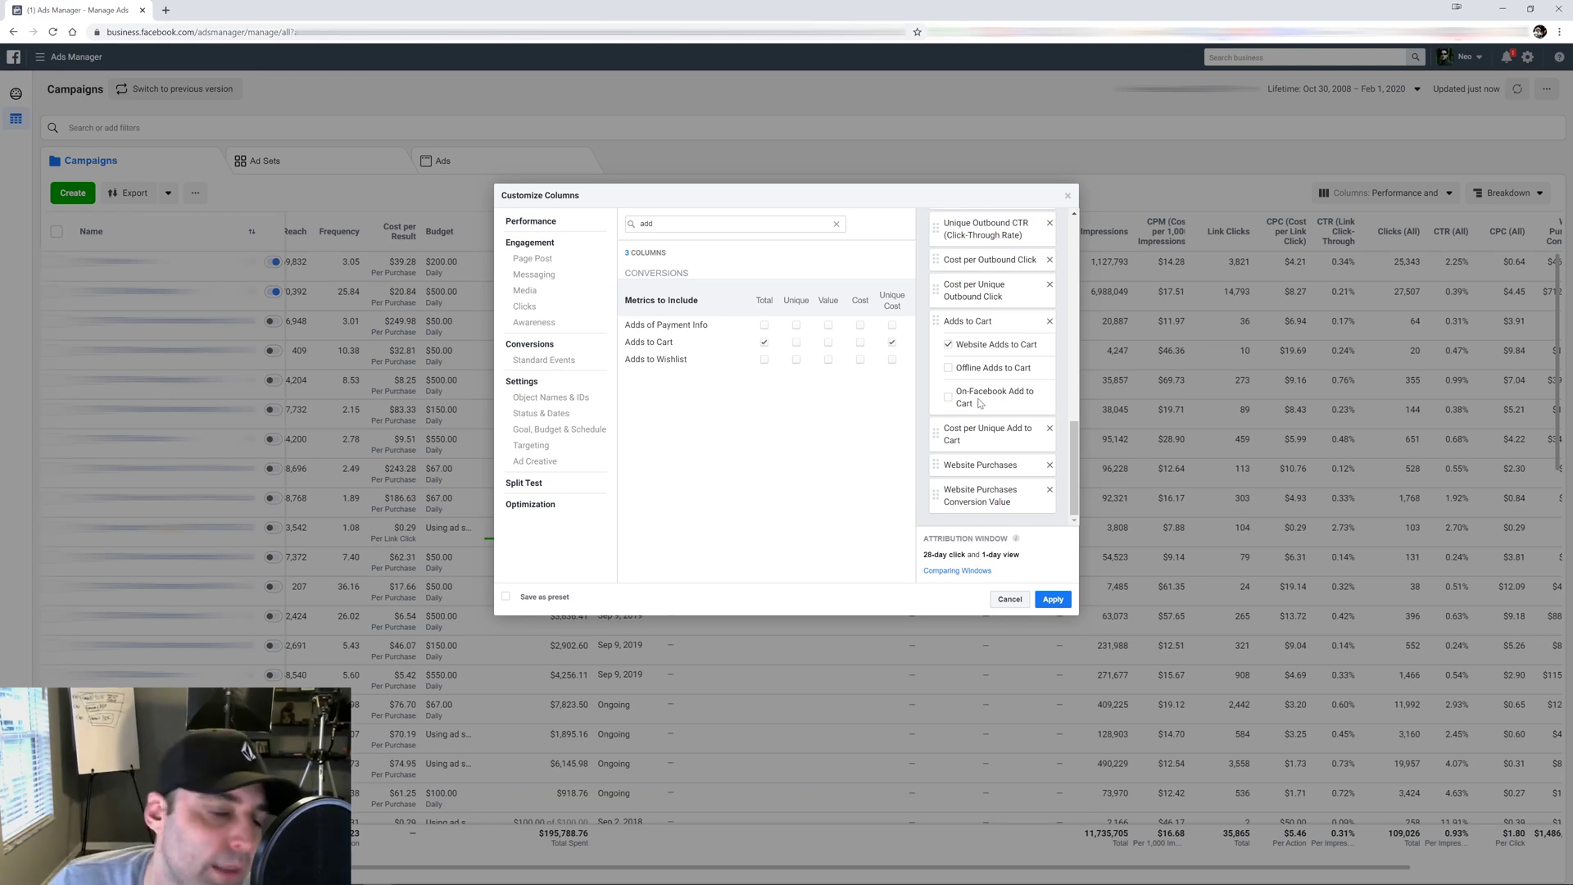
# Step: Find the checkout metric with "ini" and include the Total and Unique Cost of Checkouts Initiated
pyautogui.doubleClick(647, 224)
pyautogui.write('ini')
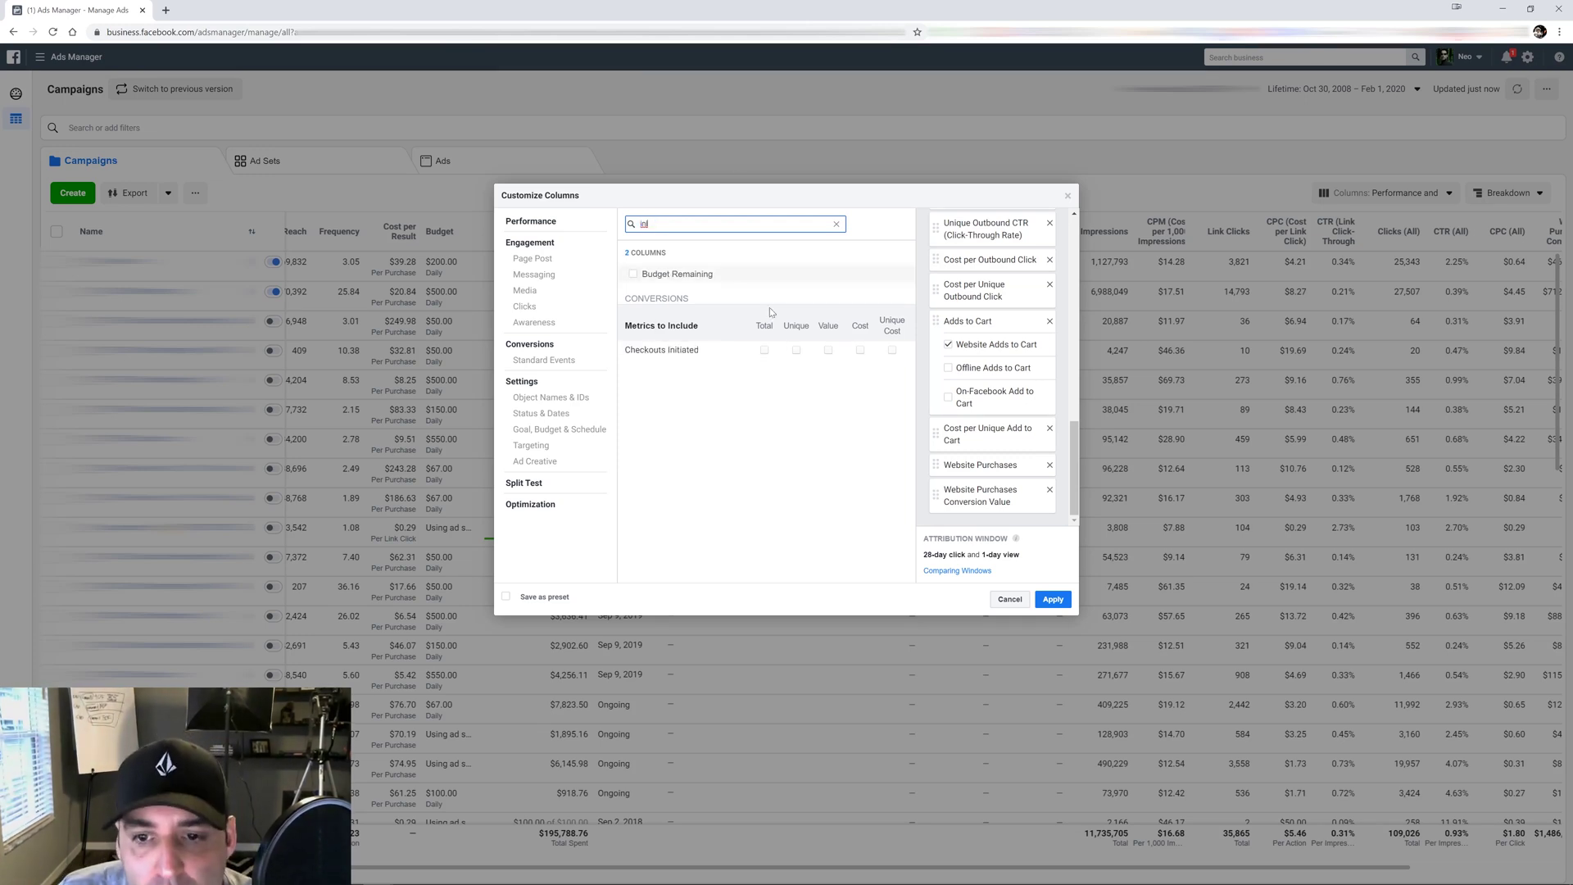
pyautogui.click(763, 350)
pyautogui.click(892, 350)
# Step: Exclude Offline Checkouts Initiated and move both Website Purchases columns below Cost per Unique Checkout Initiated
pyautogui.scroll(-2, 1079, 416)
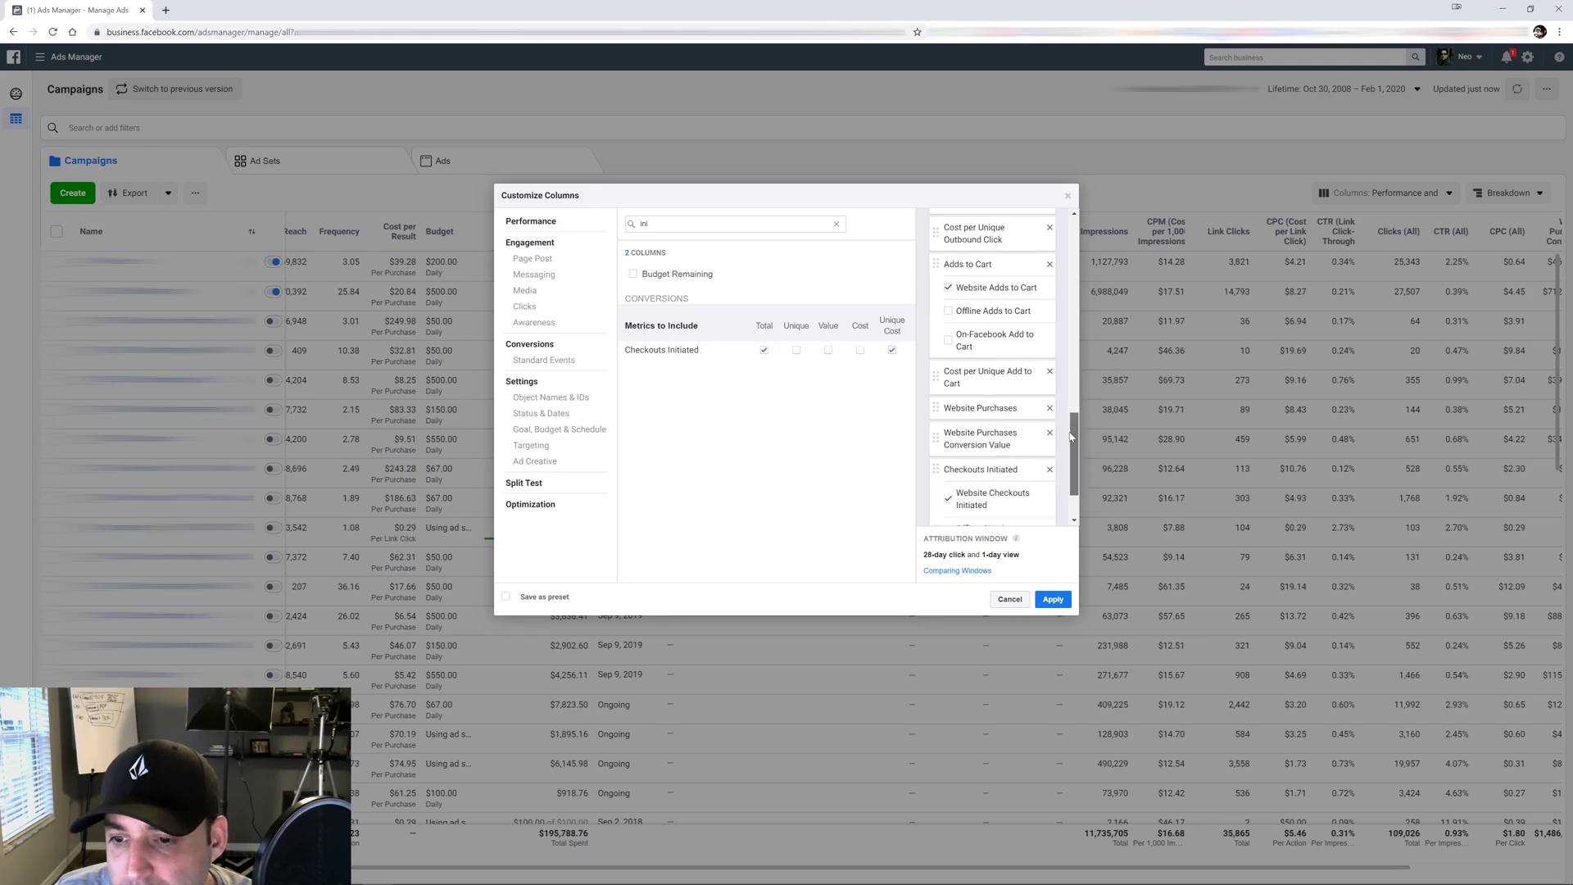
pyautogui.click(948, 458)
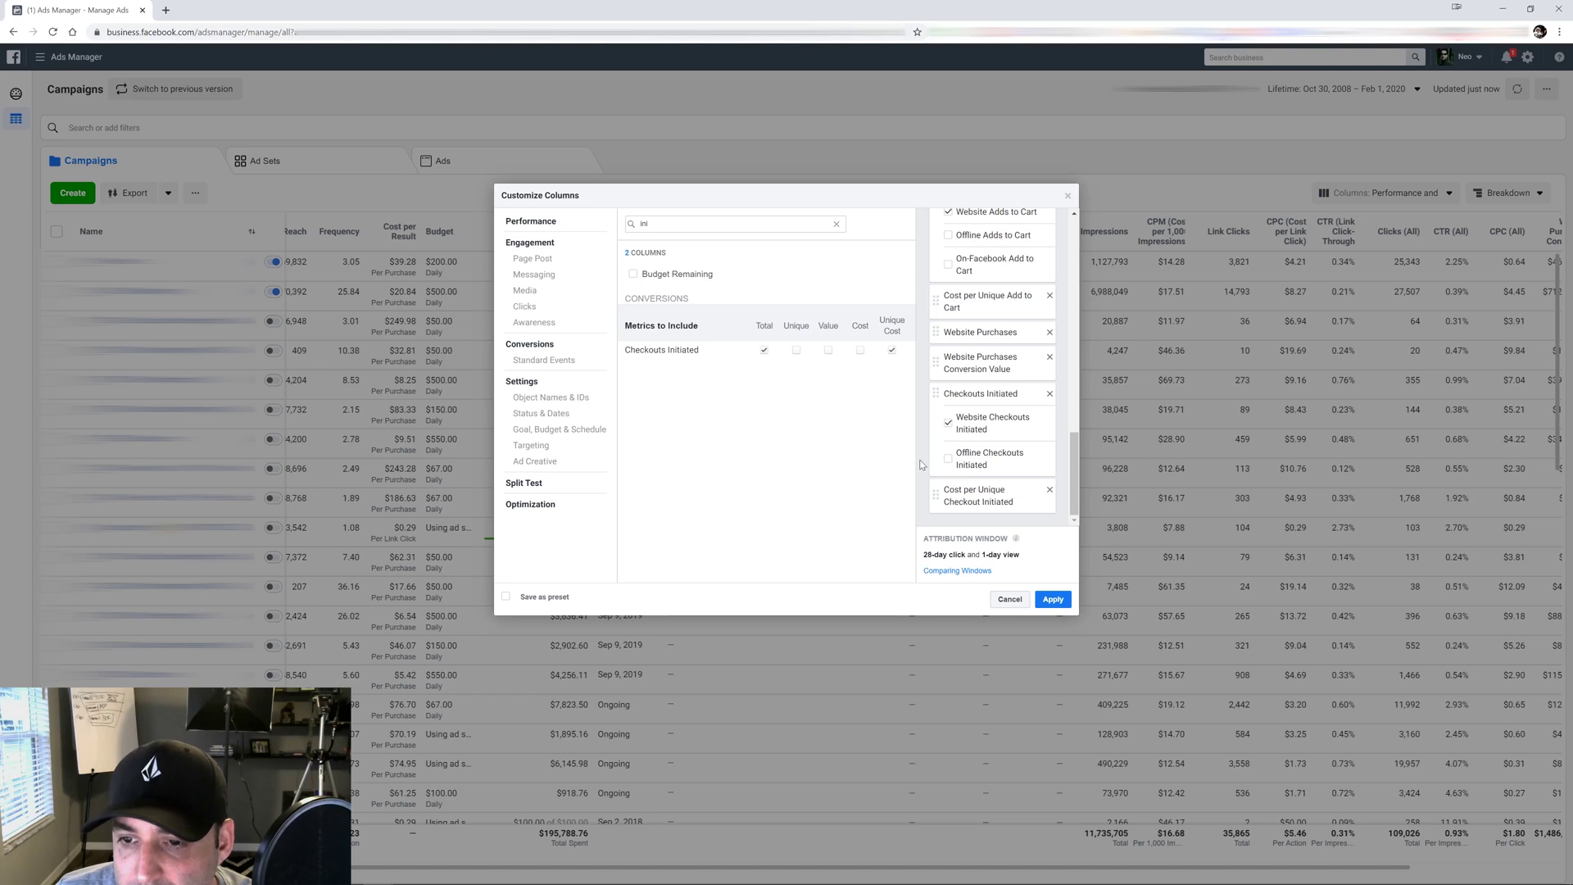
pyautogui.moveTo(934, 332); pyautogui.dragTo(941, 507)
pyautogui.moveTo(935, 335); pyautogui.dragTo(929, 501)
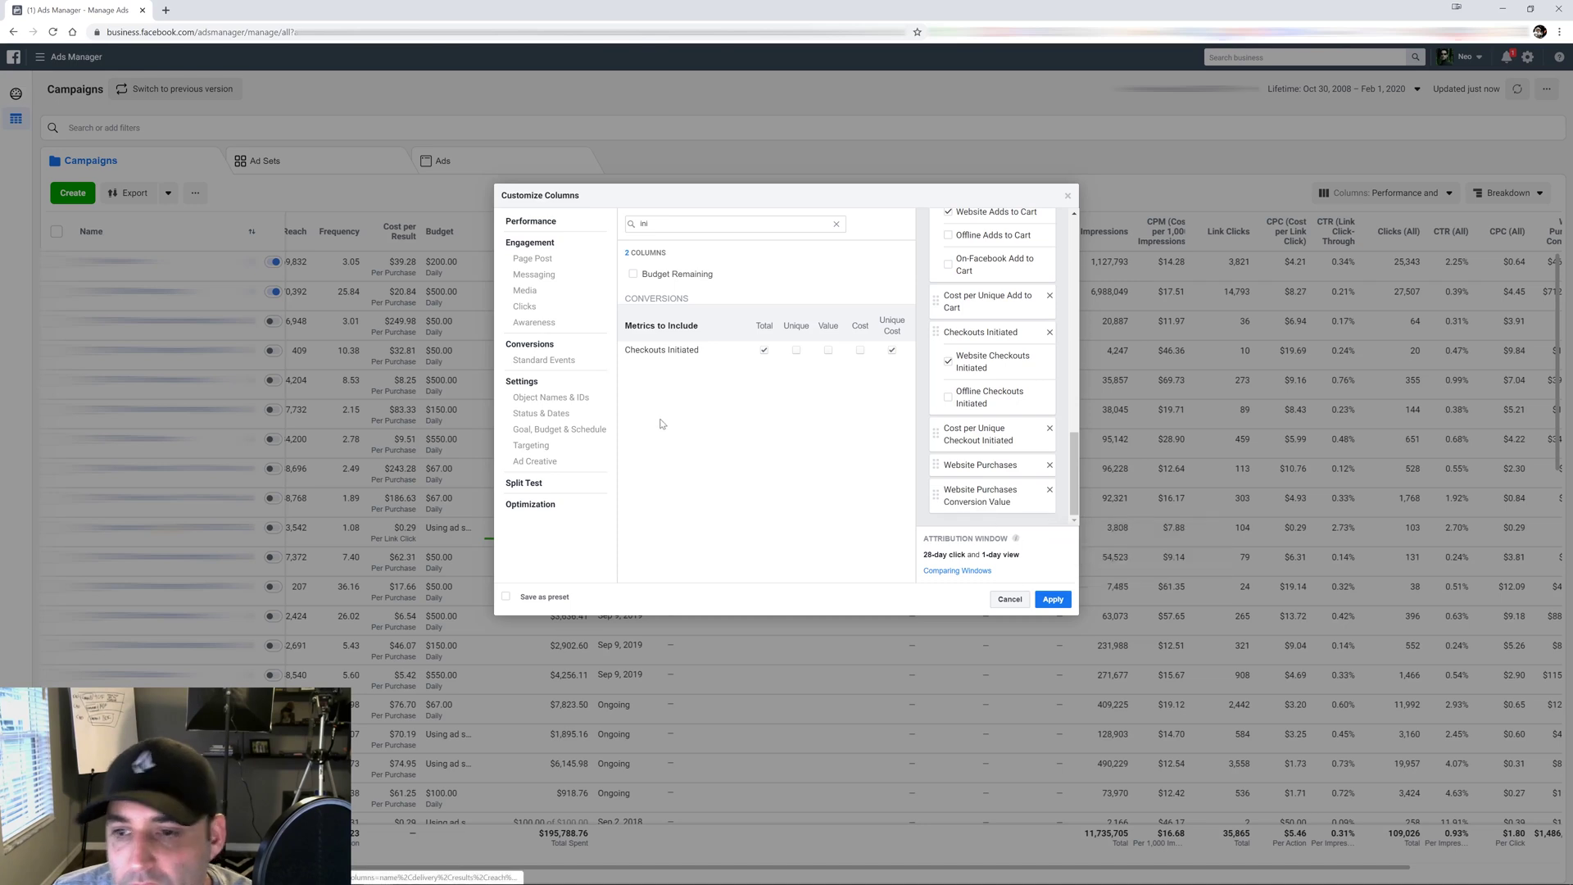
# Step: Find the payment metric with "add" and include the Total and Unique Cost of Adds of Payment Info
pyautogui.doubleClick(644, 224)
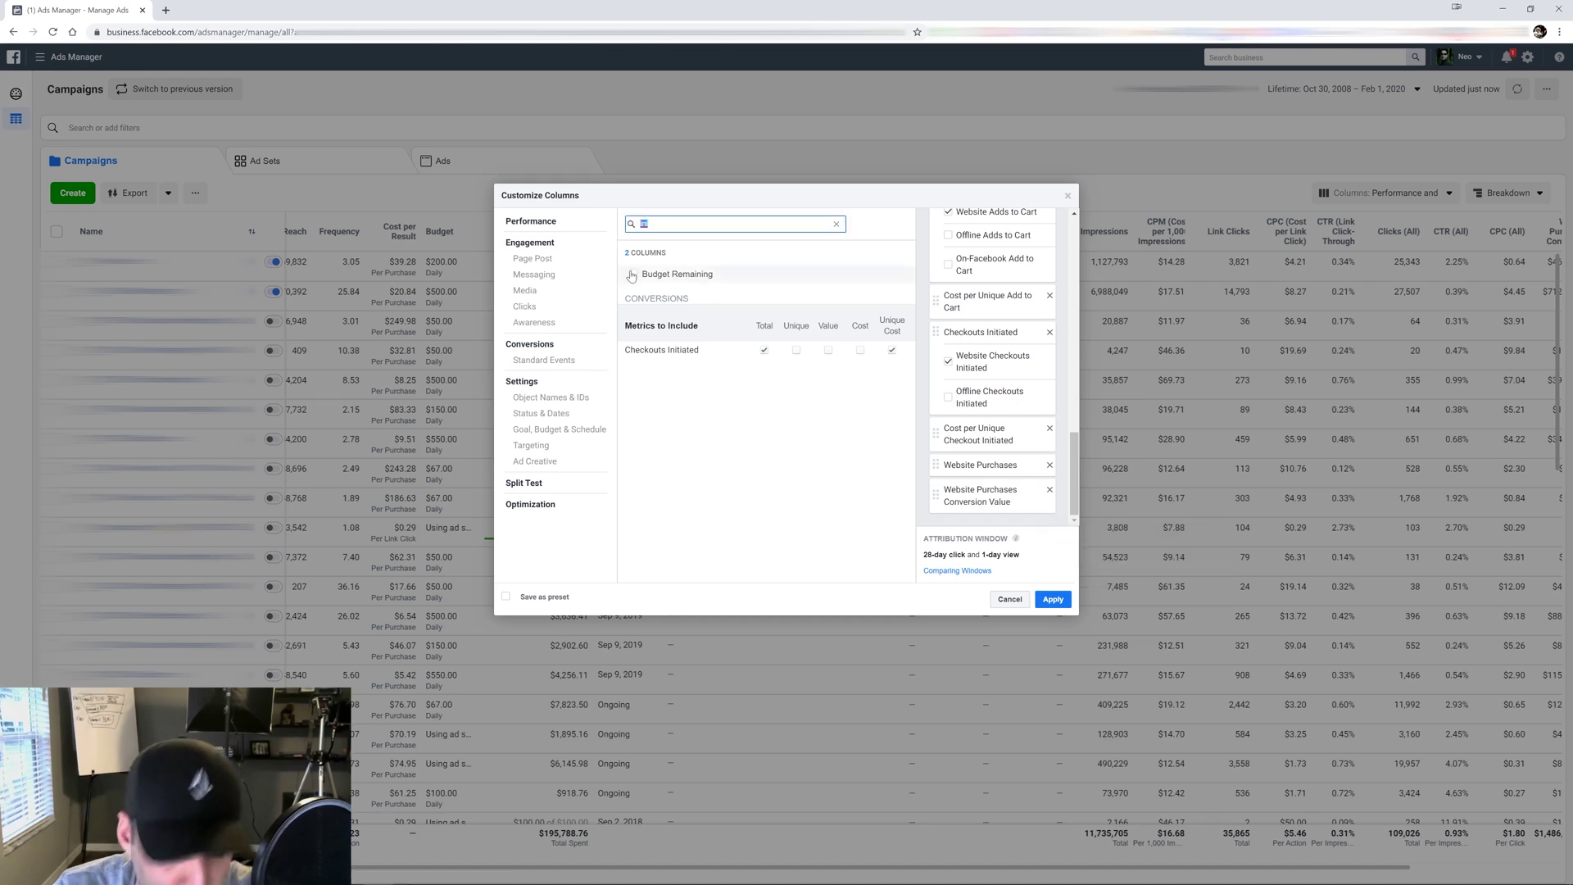
pyautogui.write('add')
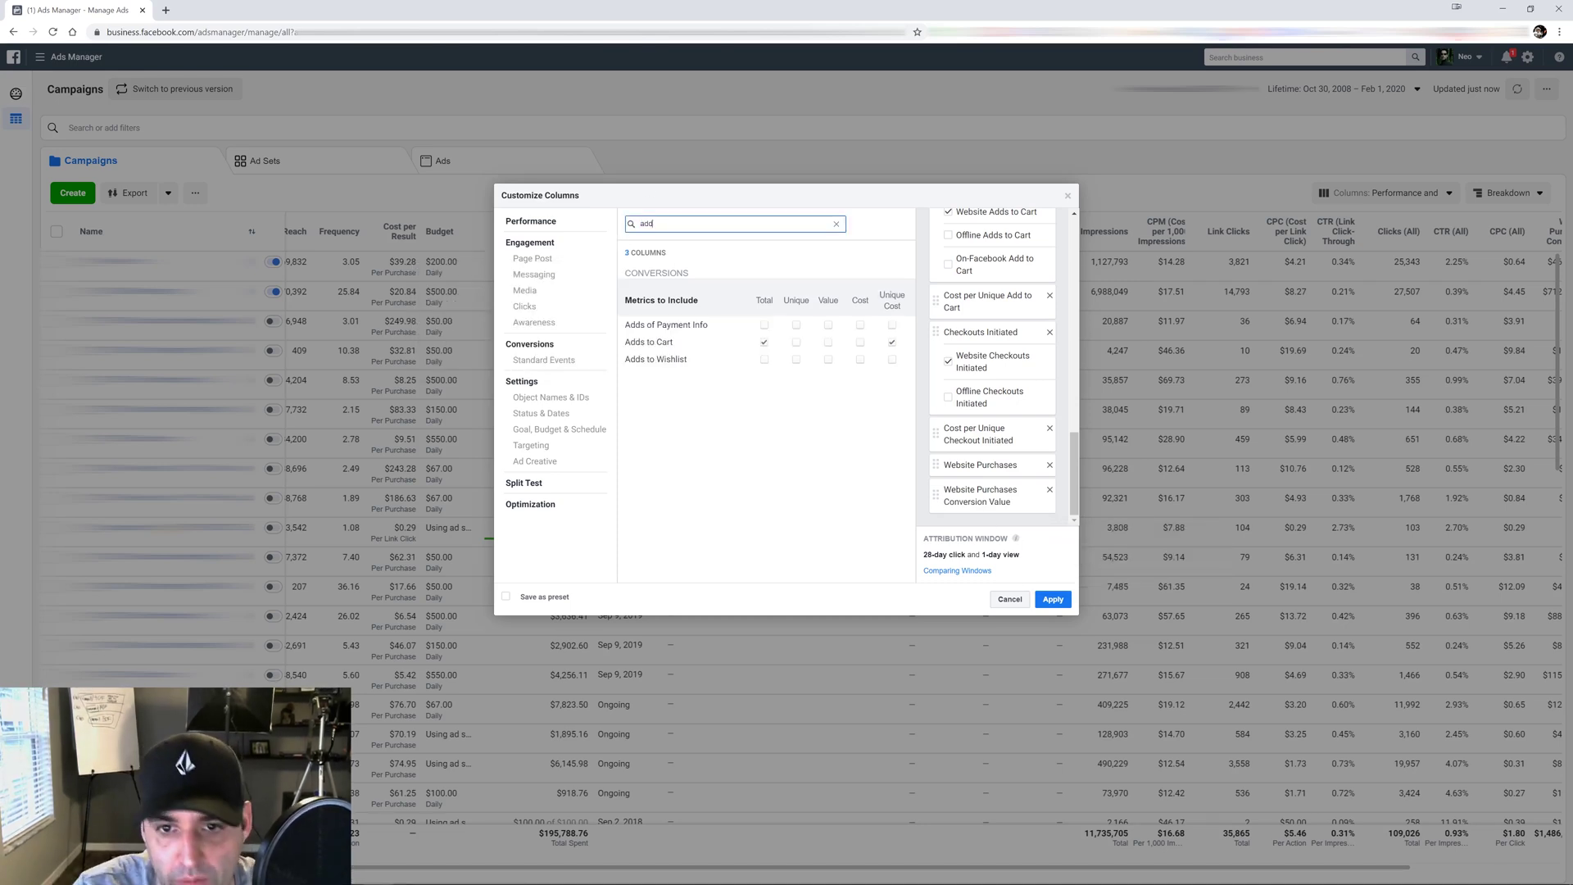
pyautogui.click(765, 325)
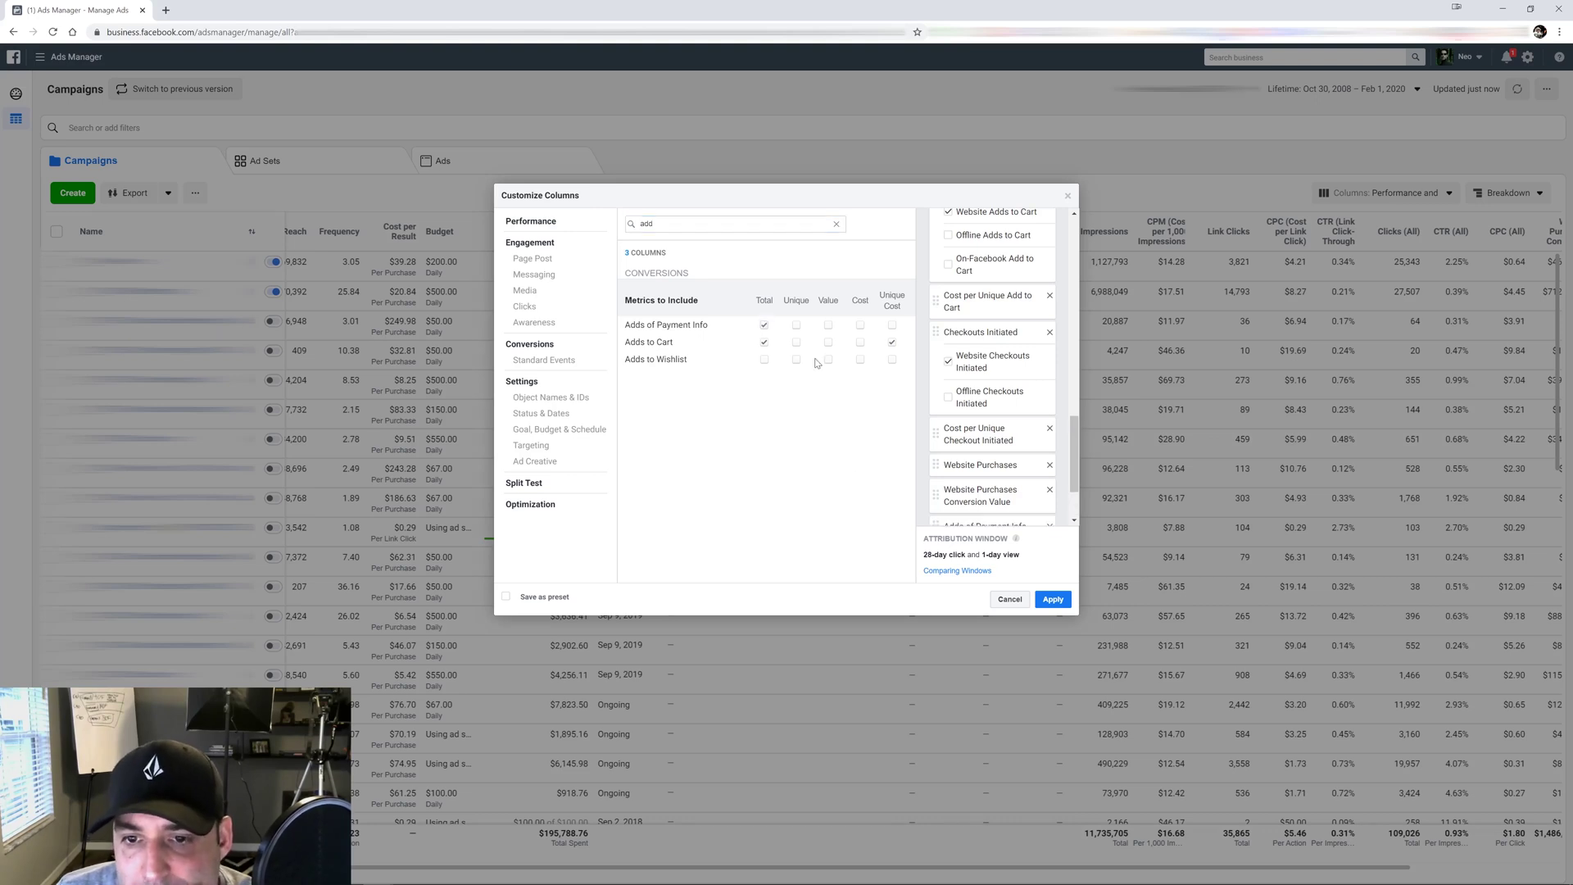
pyautogui.click(890, 328)
# Step: Move Website Purchases and Website Purchases Conversion Value below Cost per Unique Add of Payment Info
pyautogui.scroll(-2, 1010, 458)
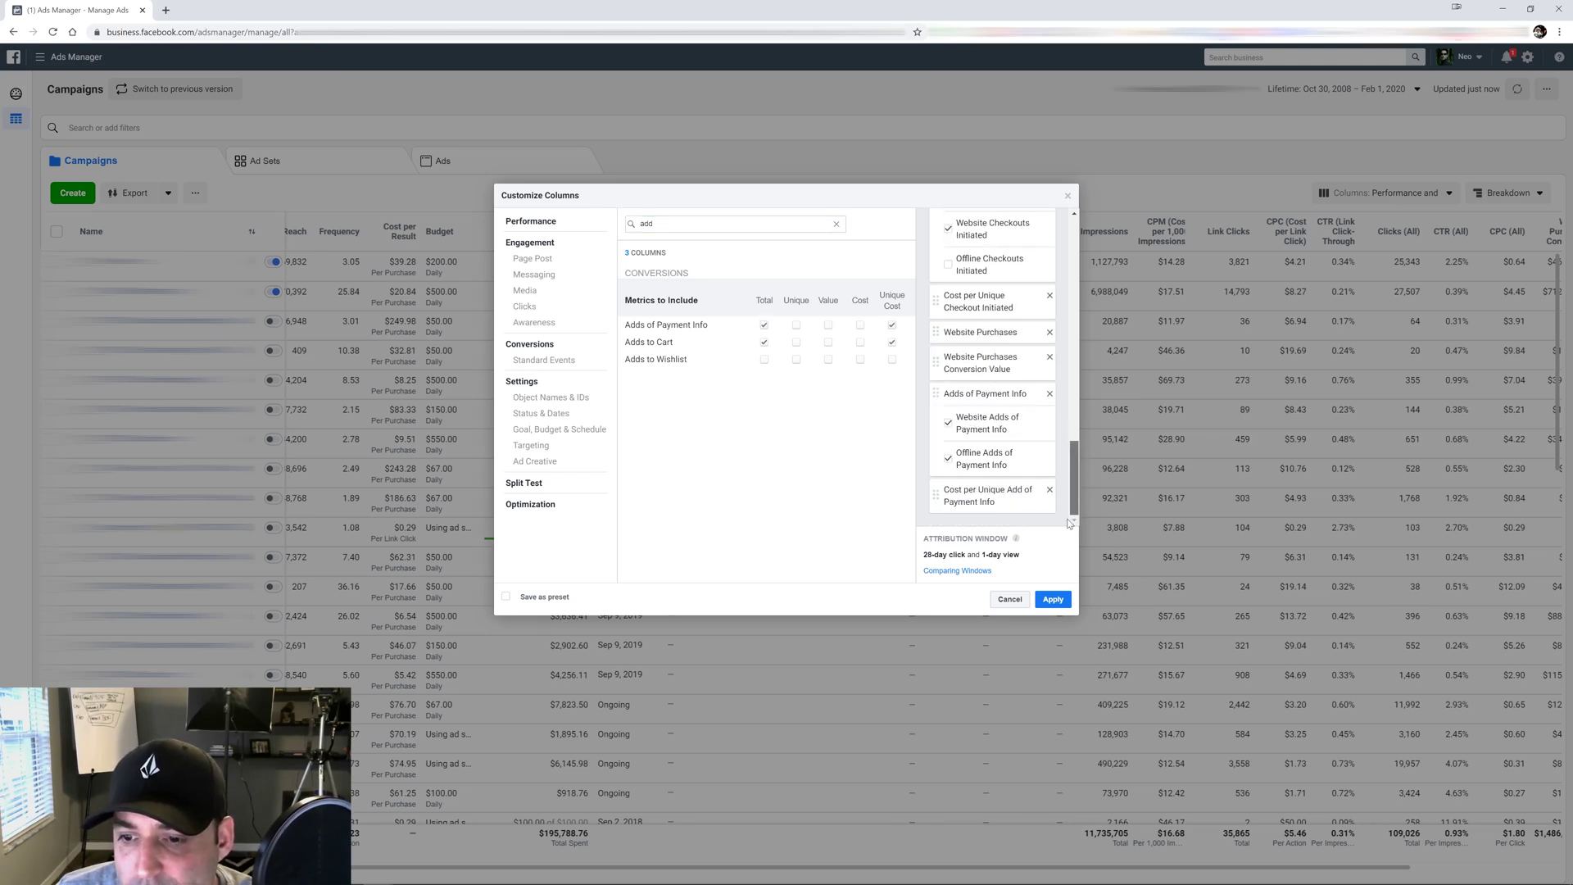
pyautogui.moveTo(936, 329); pyautogui.dragTo(935, 501)
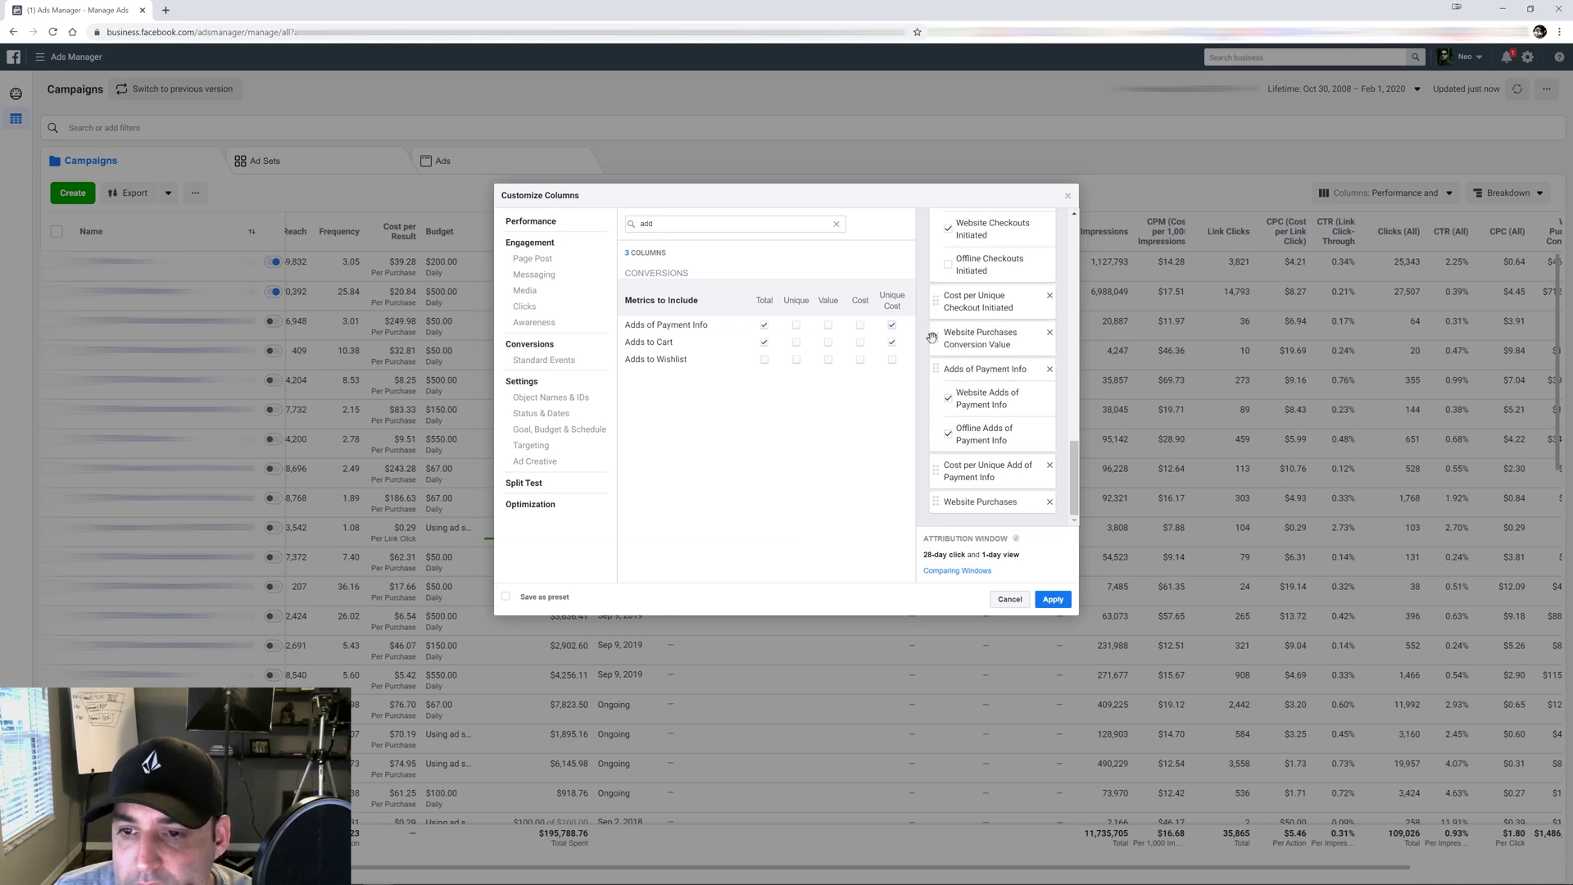
pyautogui.moveTo(935, 333); pyautogui.dragTo(934, 504)
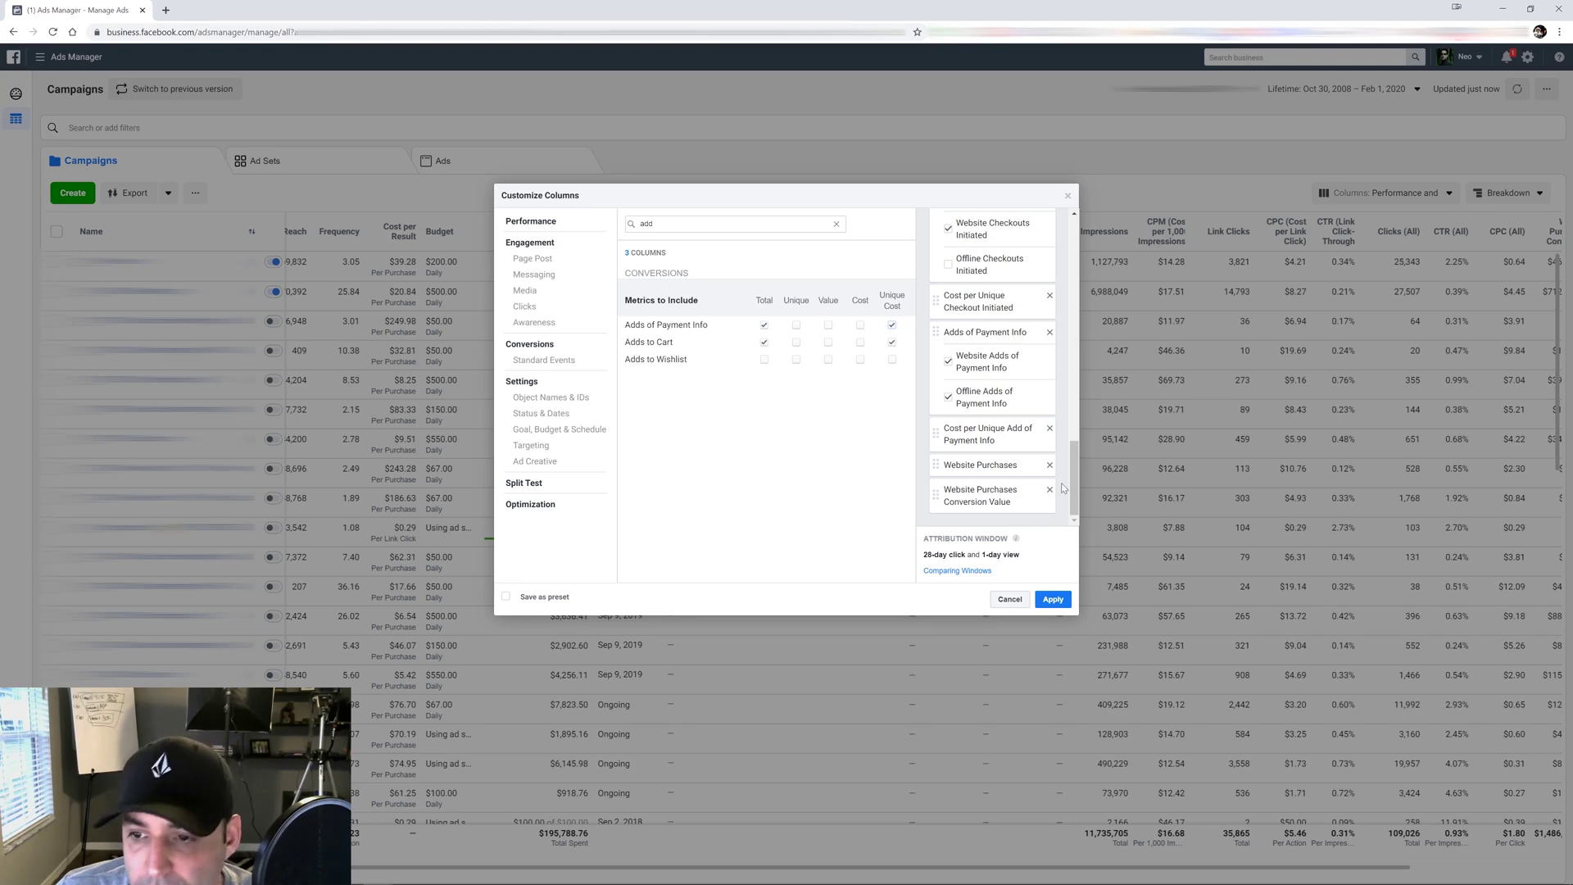
# Step: Remove the Engagement Rate Ranking, Conversion Rate Ranking and Quality Ranking columns from the selected columns
pyautogui.moveTo(1070, 470); pyautogui.dragTo(1053, 297)
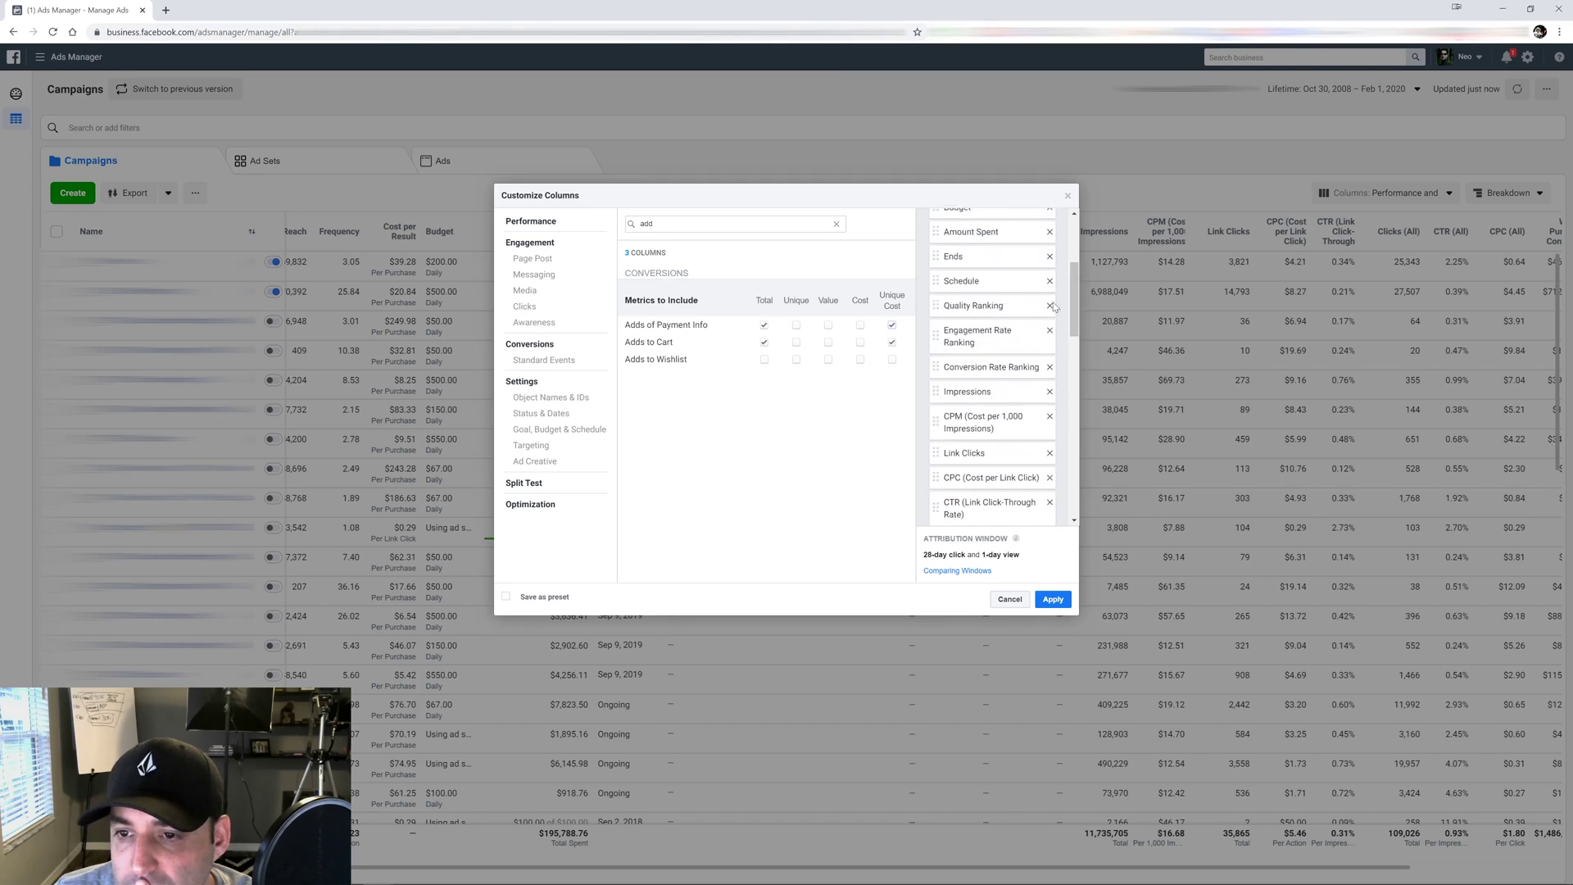
pyautogui.click(1049, 332)
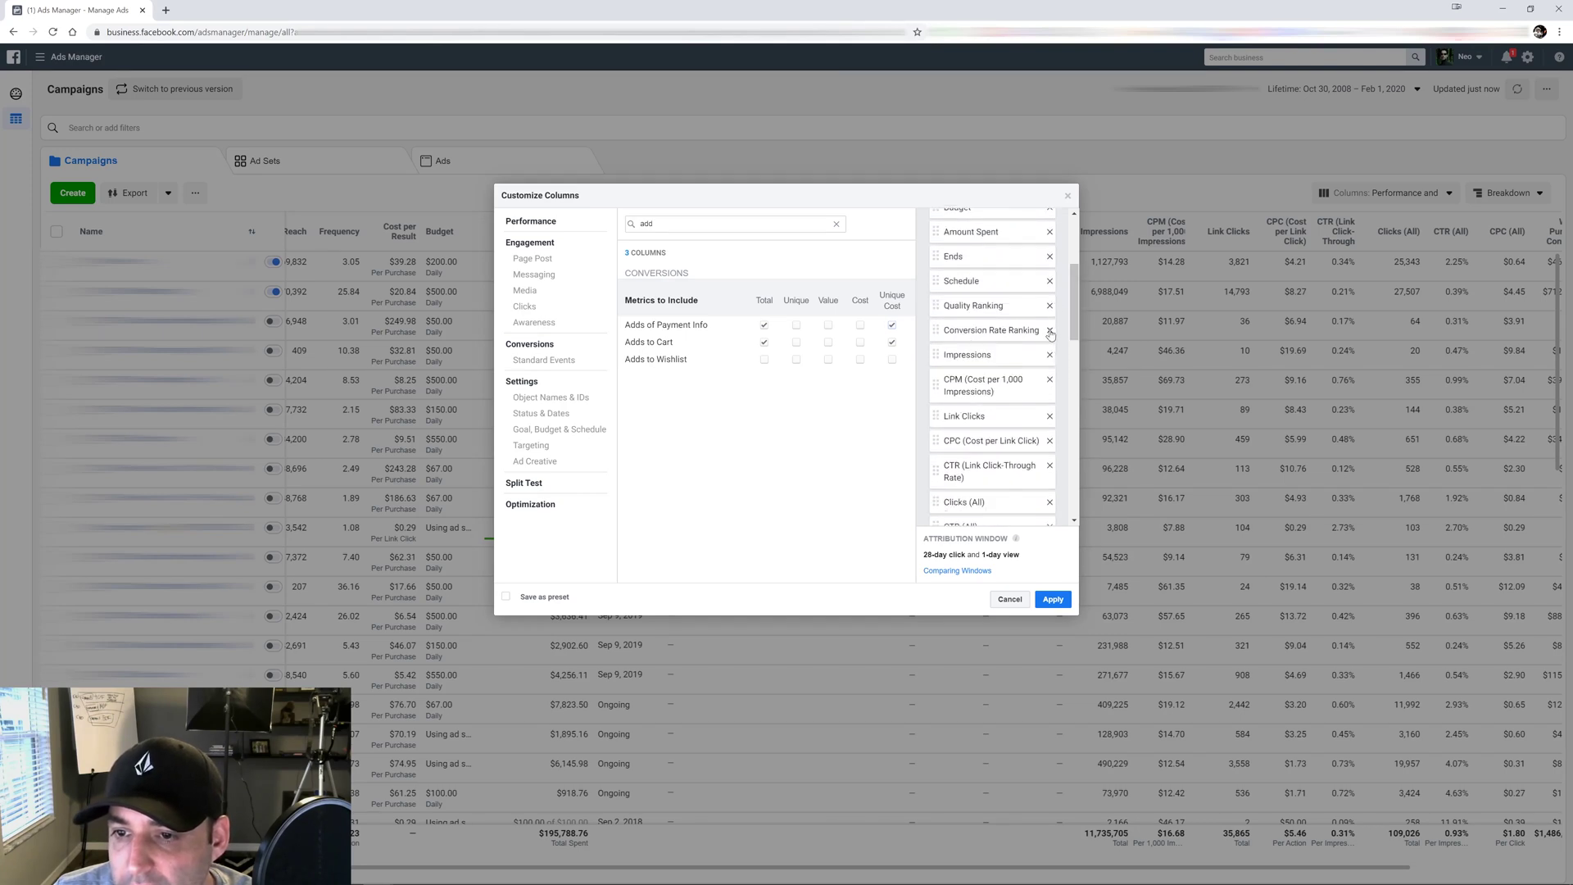
pyautogui.click(1049, 330)
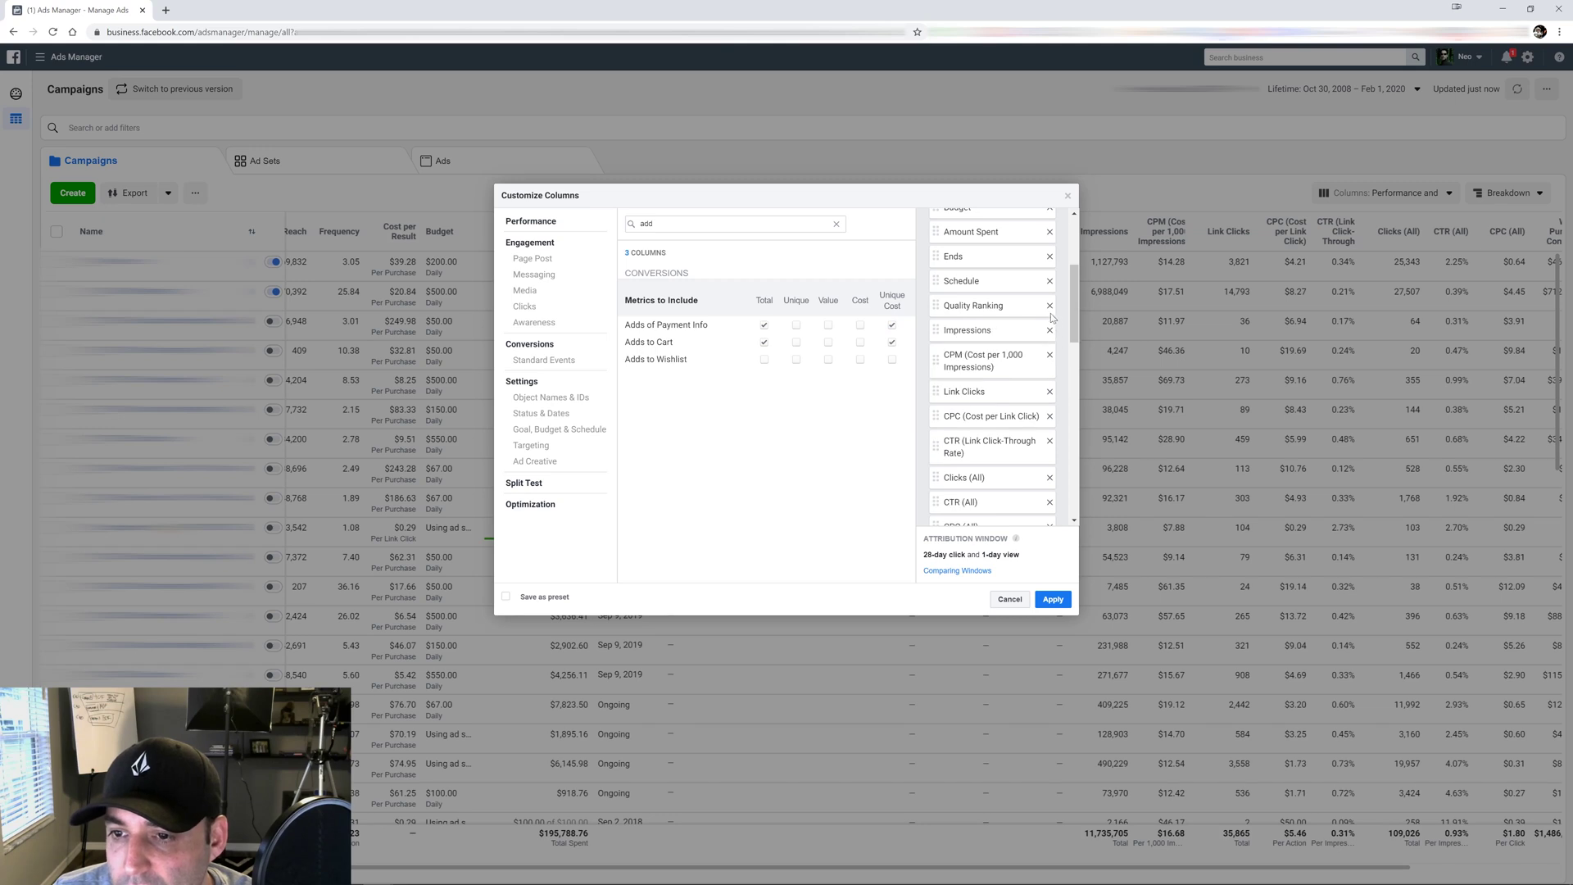
pyautogui.click(1049, 307)
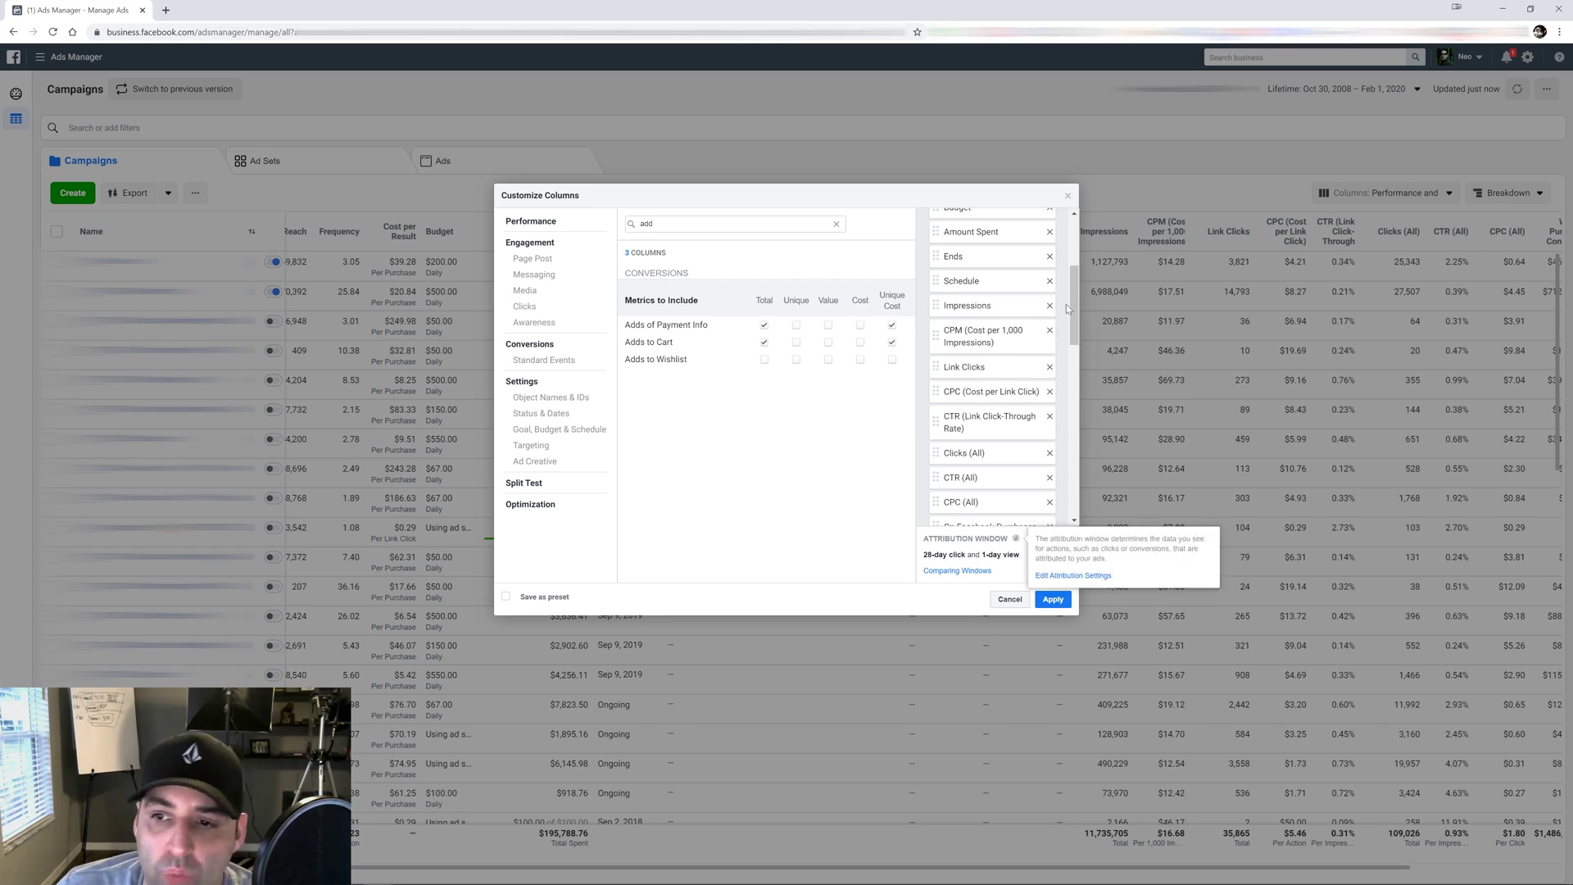
pyautogui.moveTo(1068, 311); pyautogui.dragTo(1076, 223)
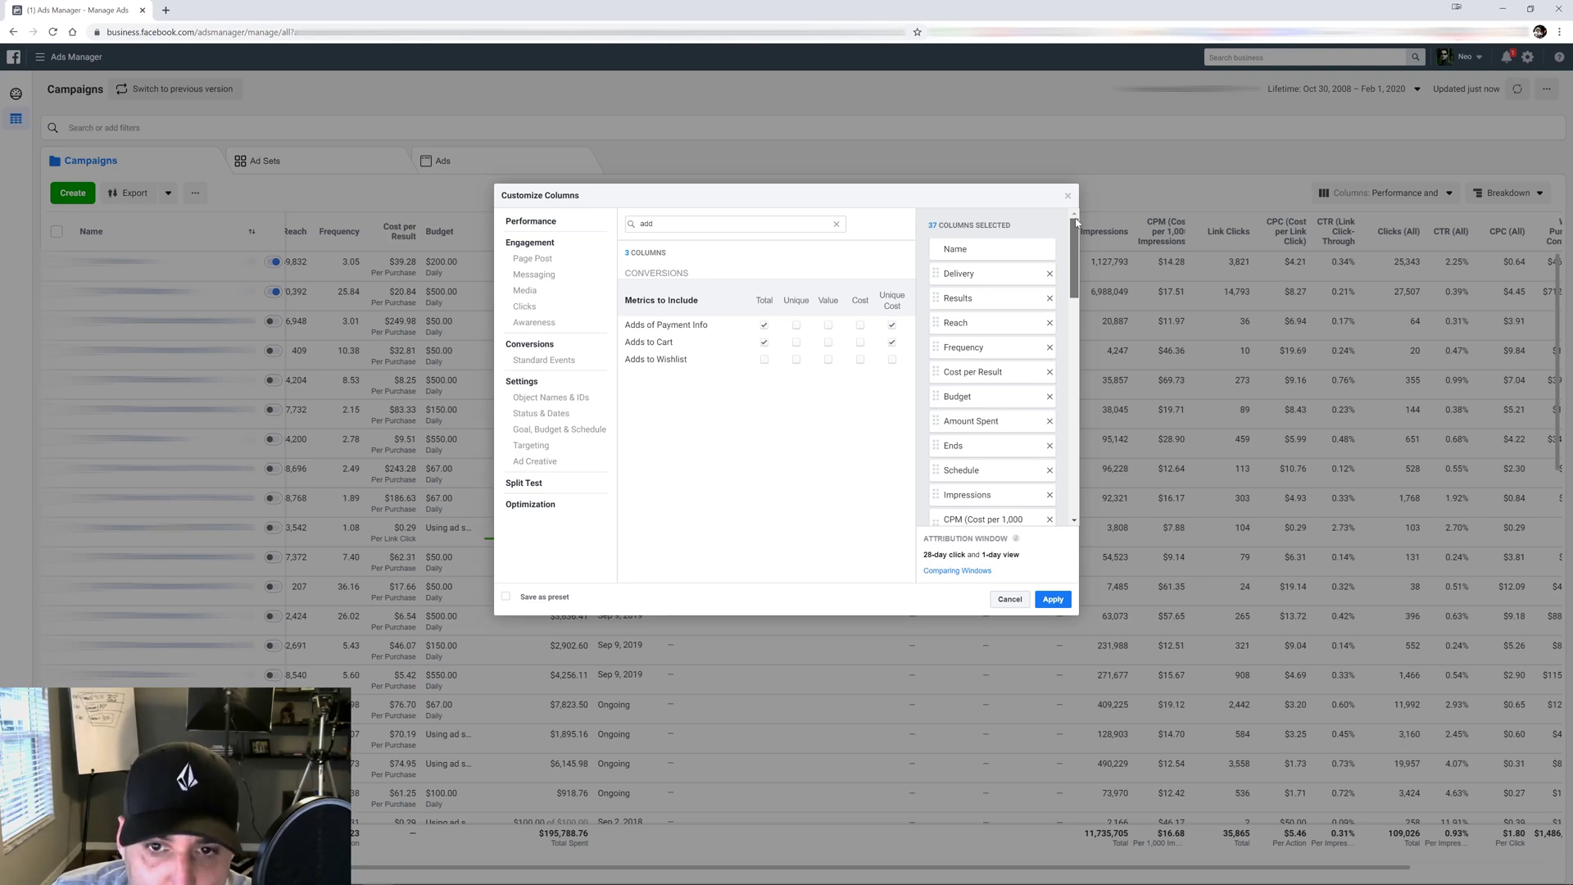
pyautogui.doubleClick(646, 224)
pyautogui.write('lik')
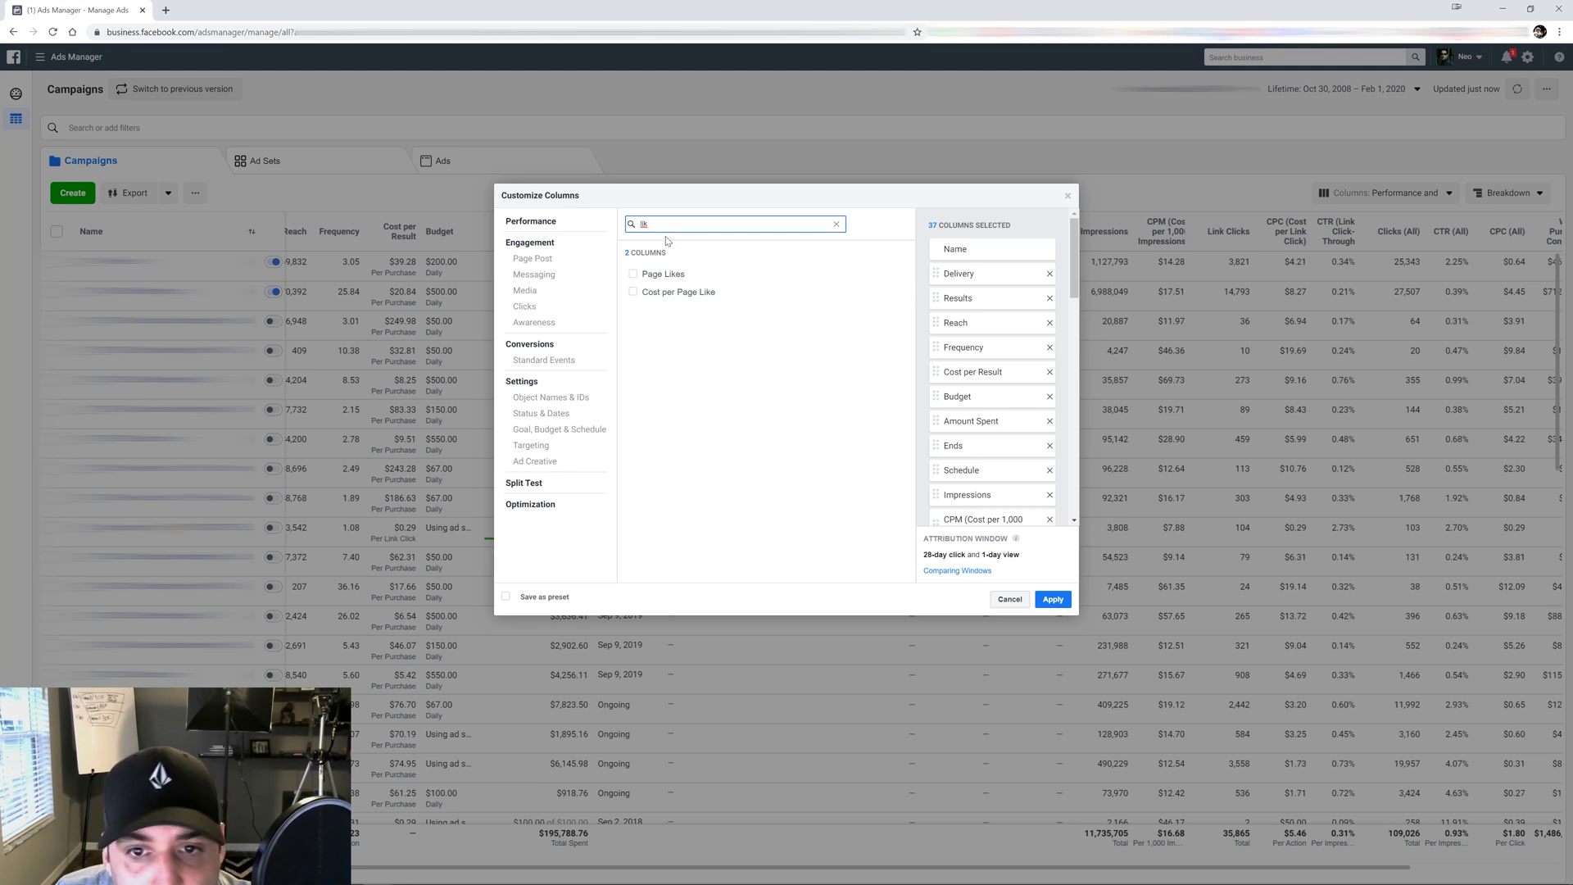
pyautogui.press('BackSpace')
pyautogui.press('BackSpace')
pyautogui.press('BackSpace')
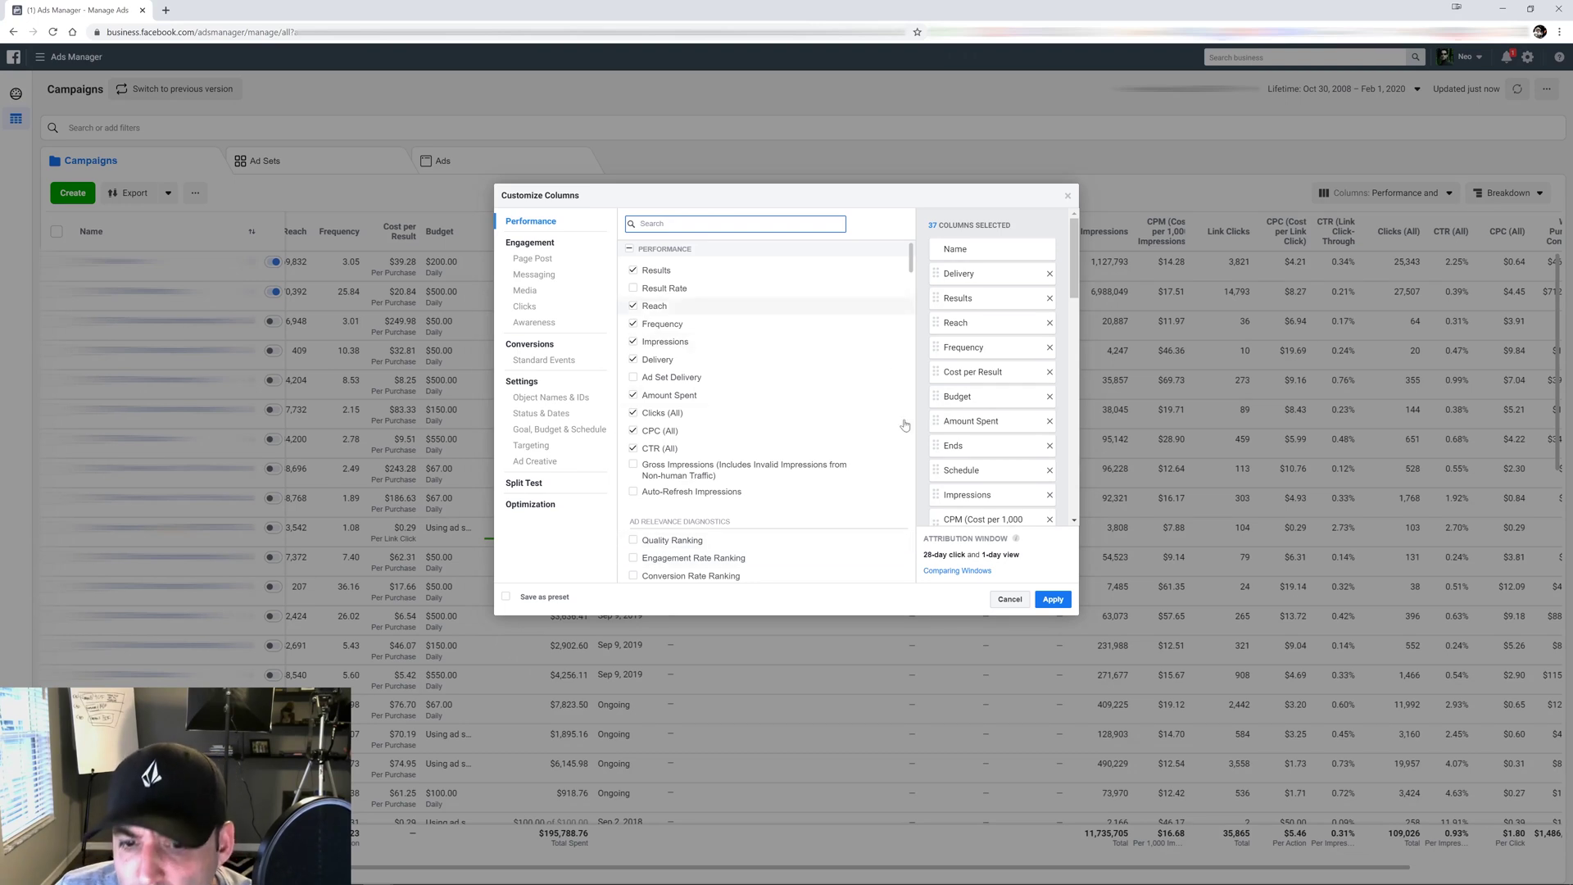
# Step: Apply the customized columns and save the layout as a column preset named "Custom"
pyautogui.click(1052, 600)
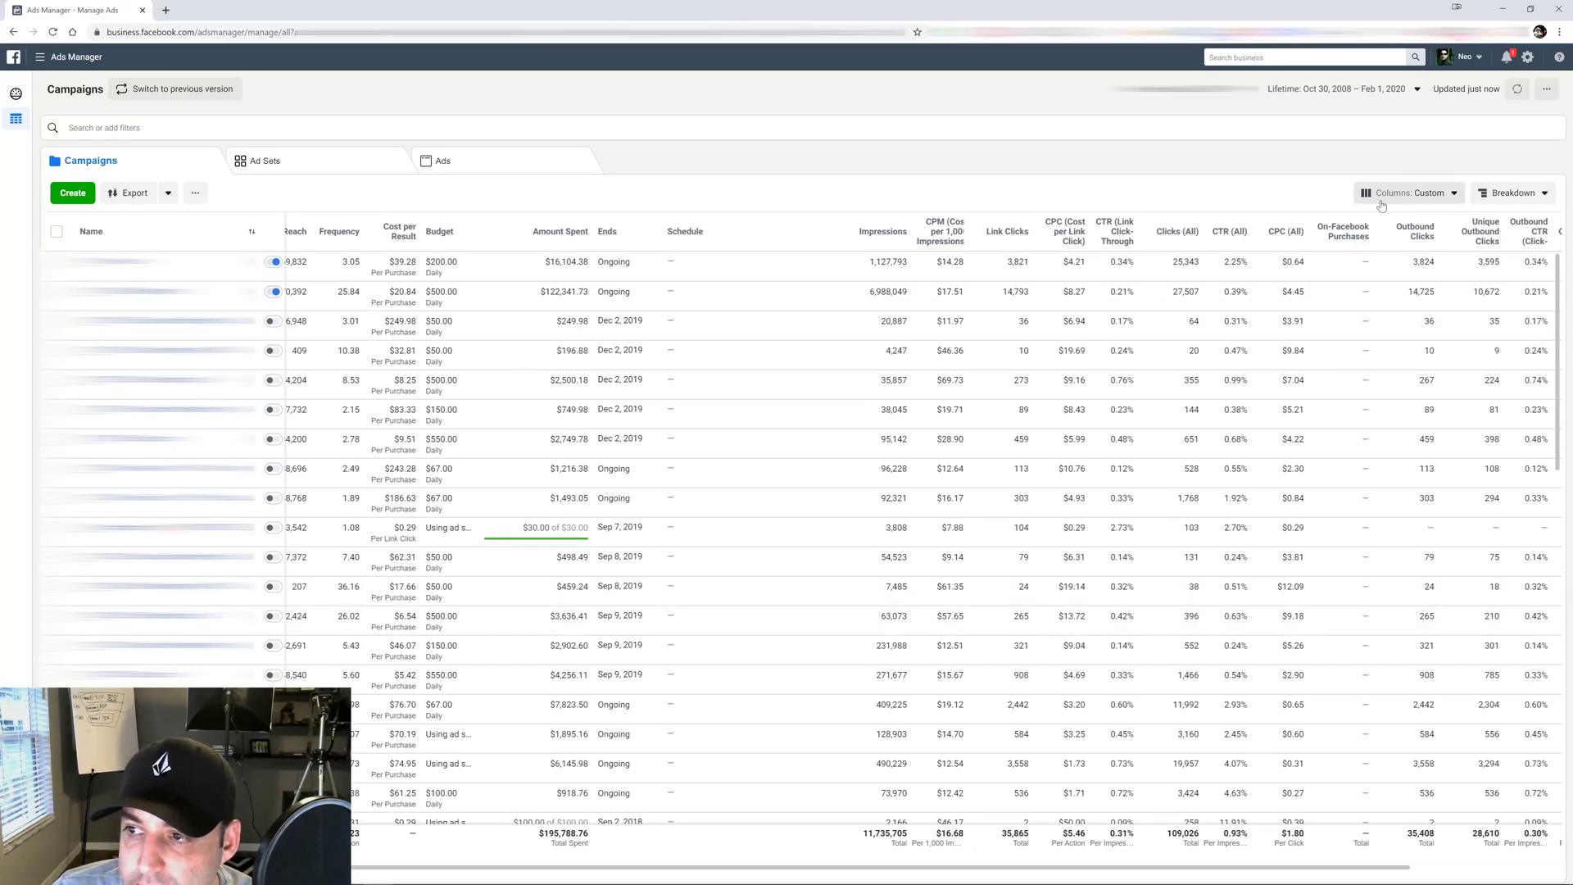
pyautogui.click(1449, 201)
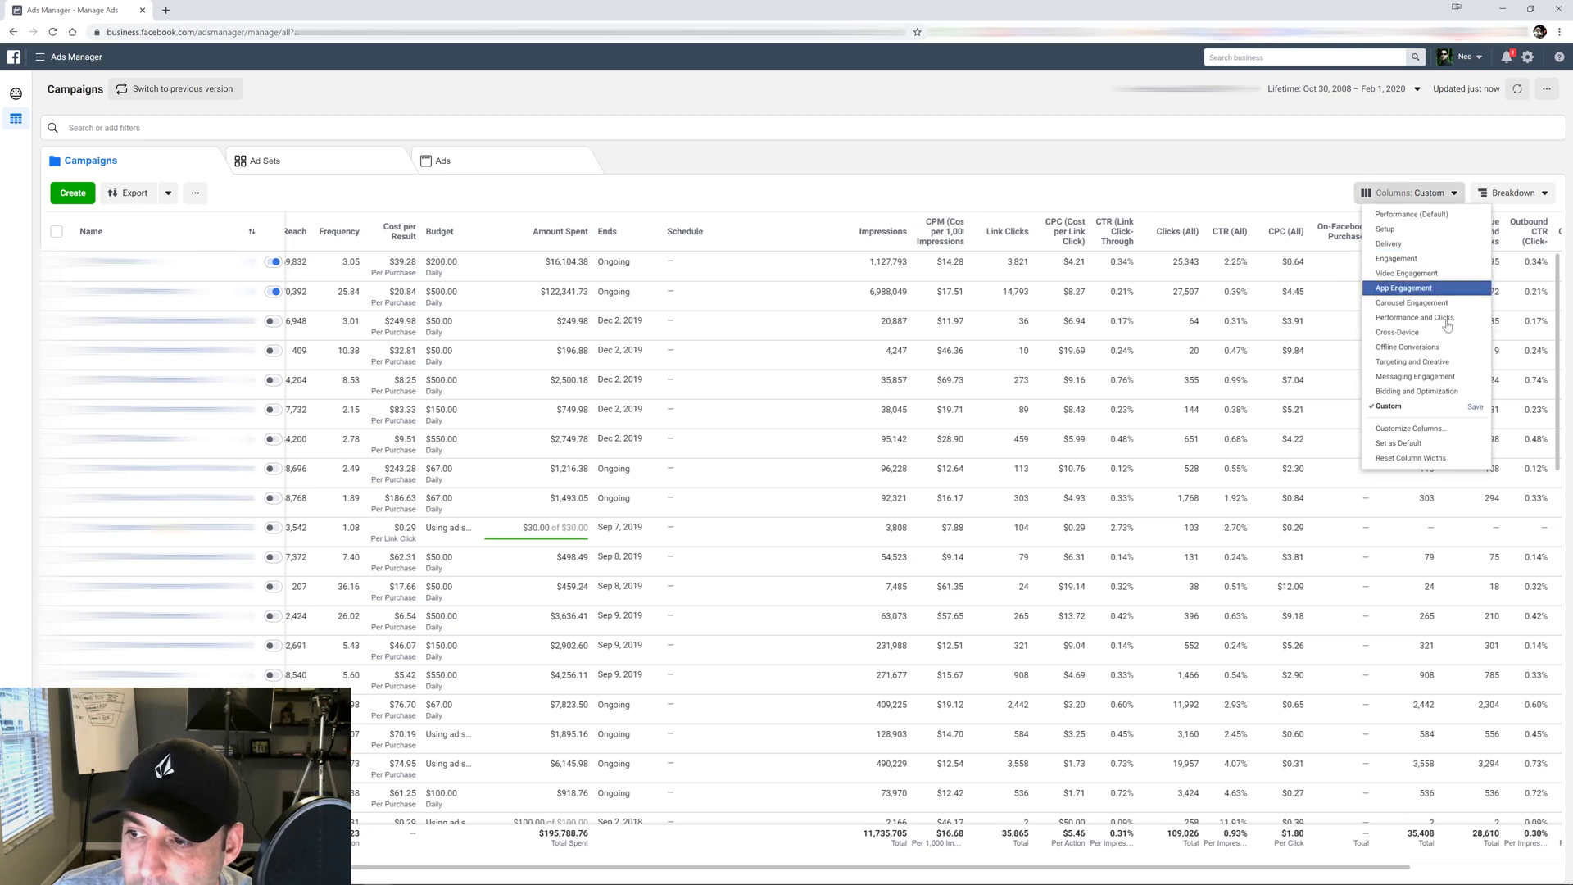
pyautogui.click(1474, 407)
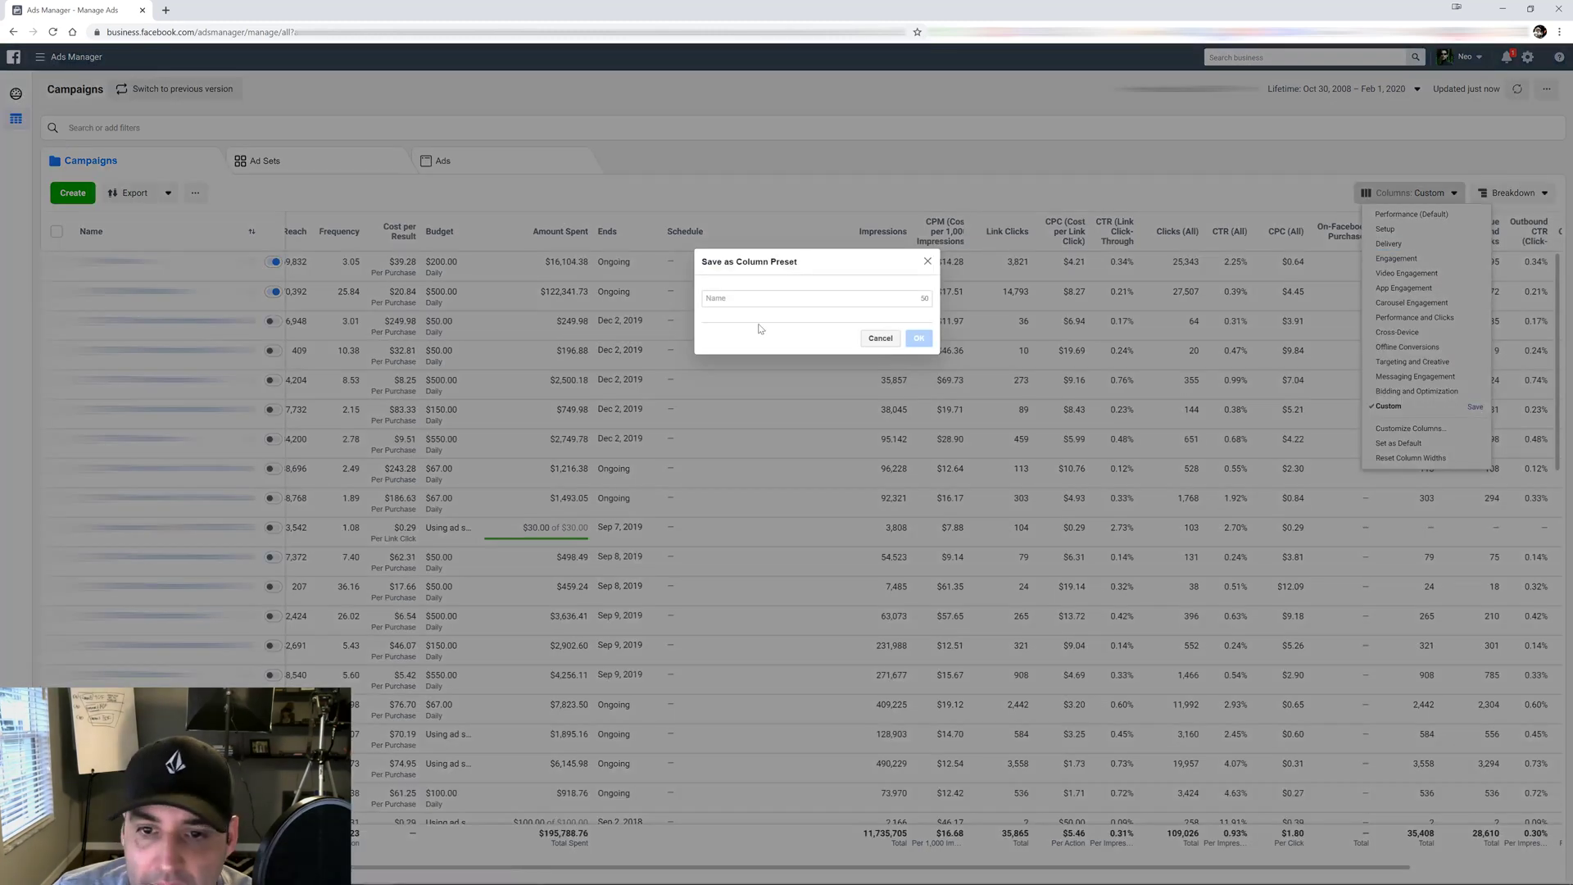
pyautogui.click(721, 296)
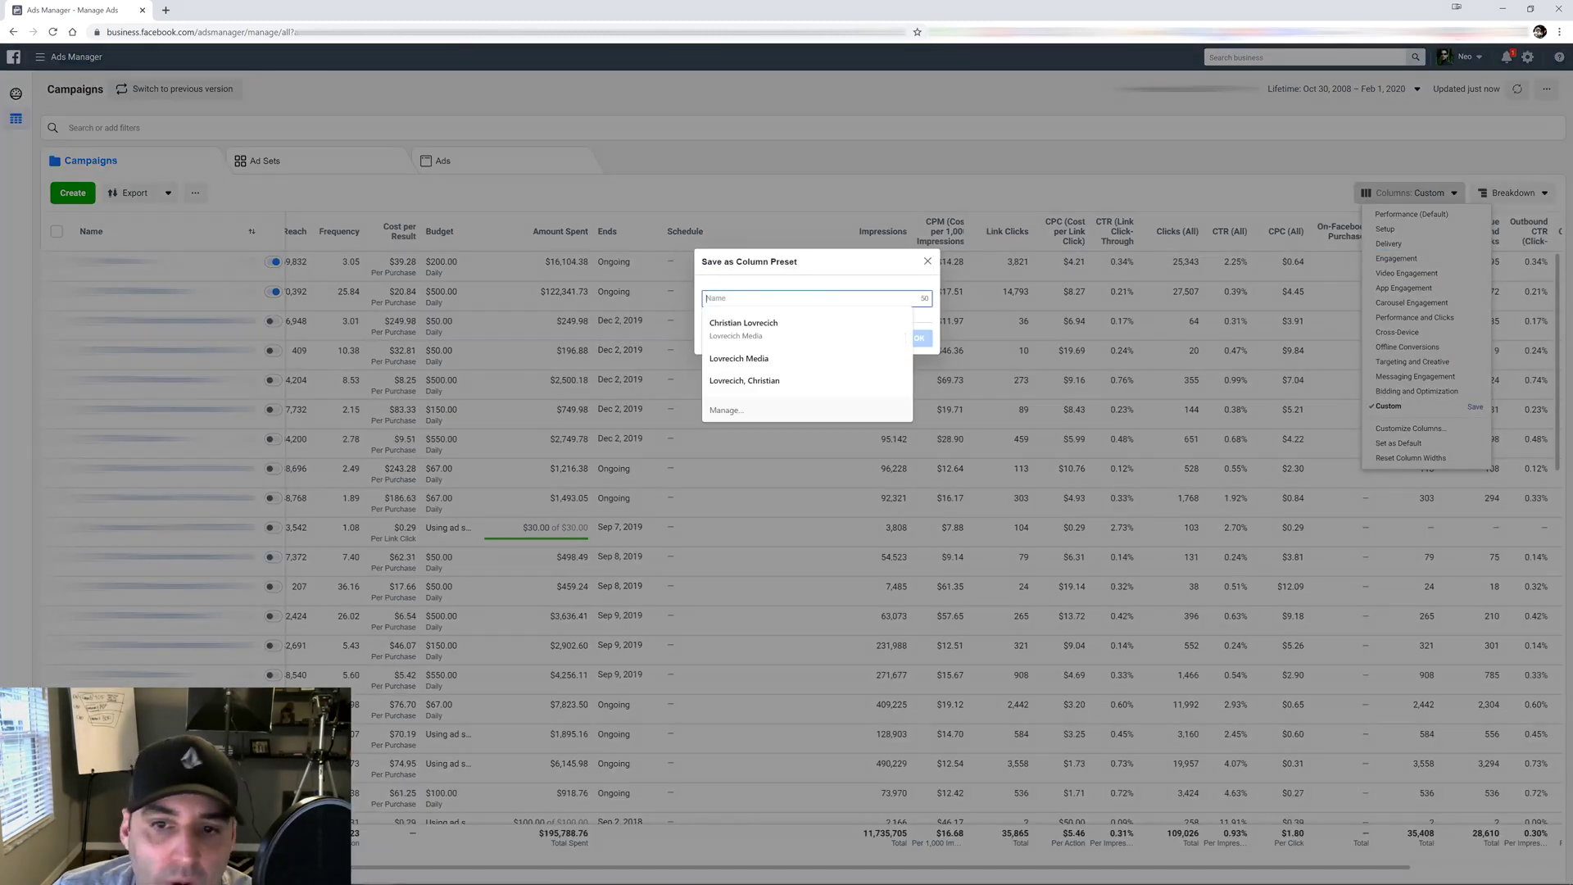
pyautogui.click(810, 283)
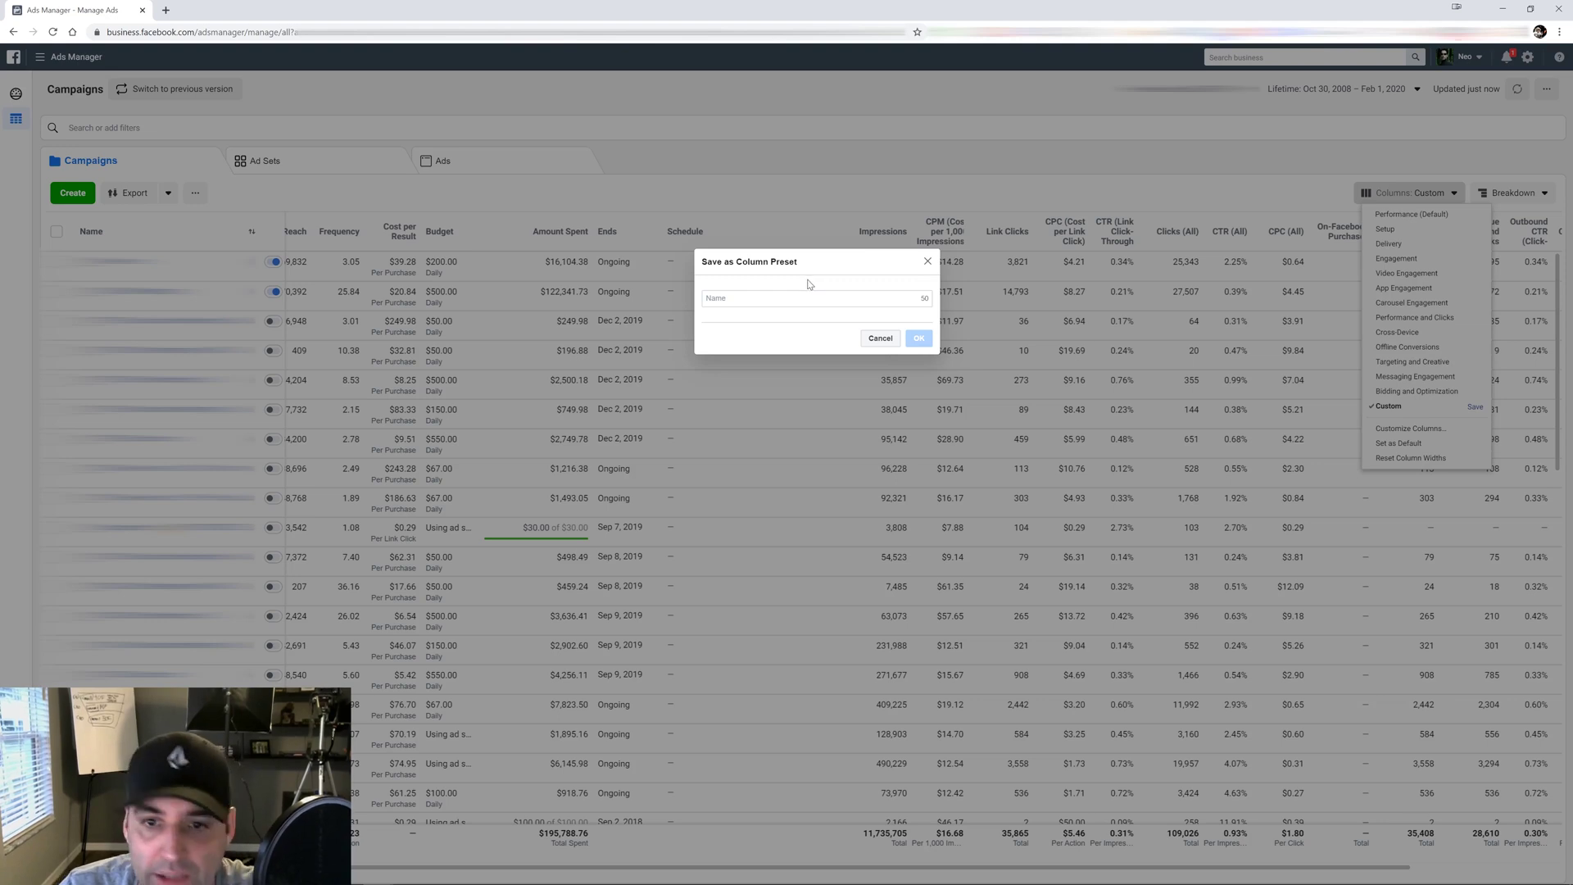
pyautogui.click(812, 298)
pyautogui.write('Custom')
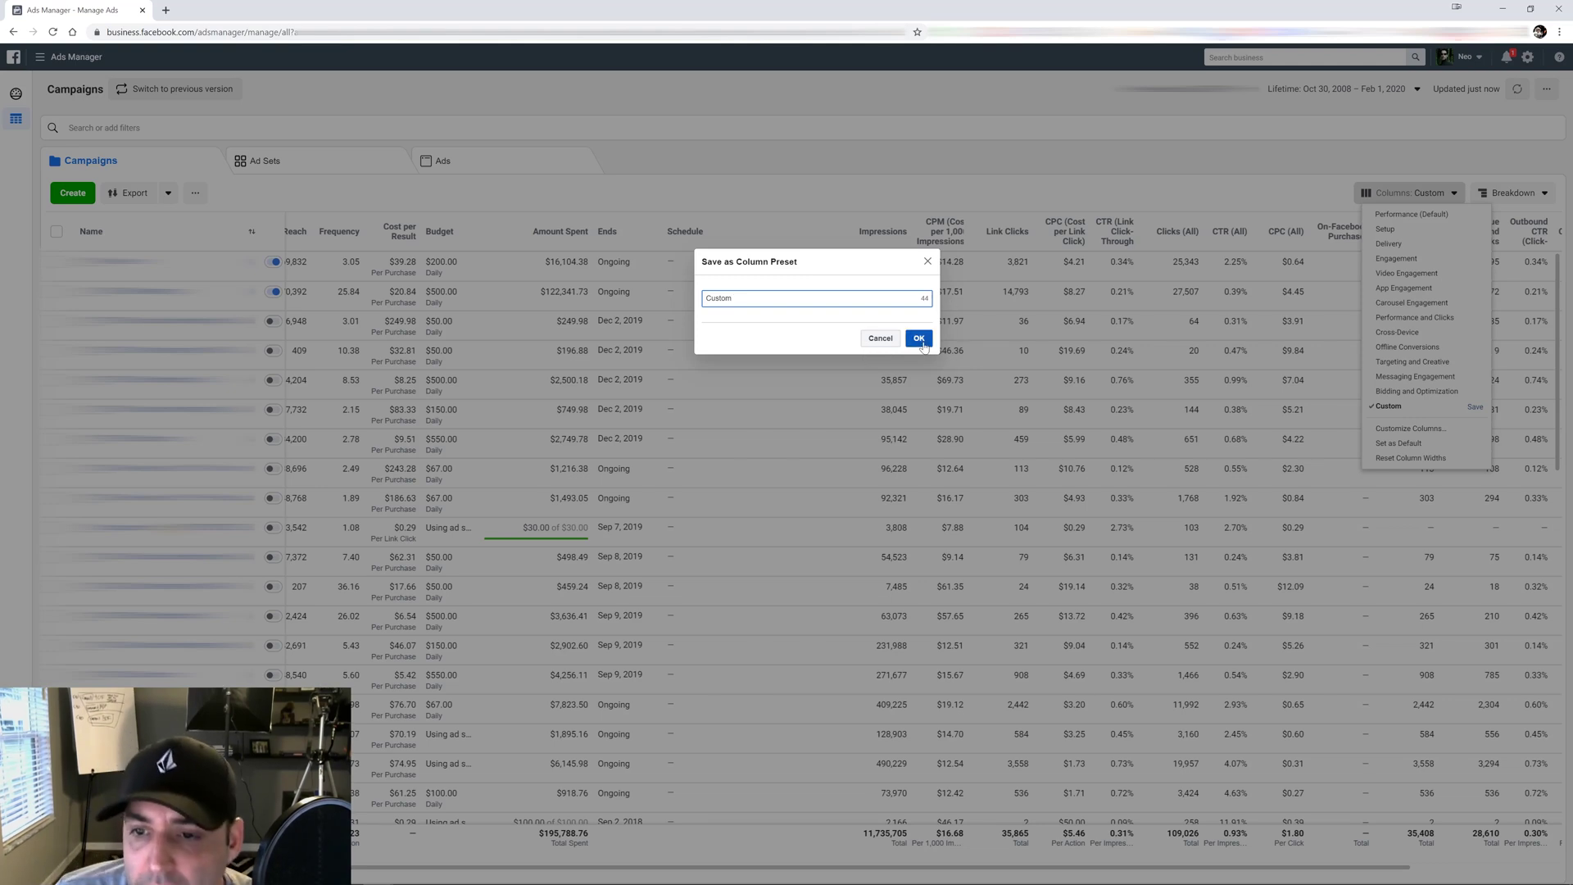
pyautogui.click(918, 338)
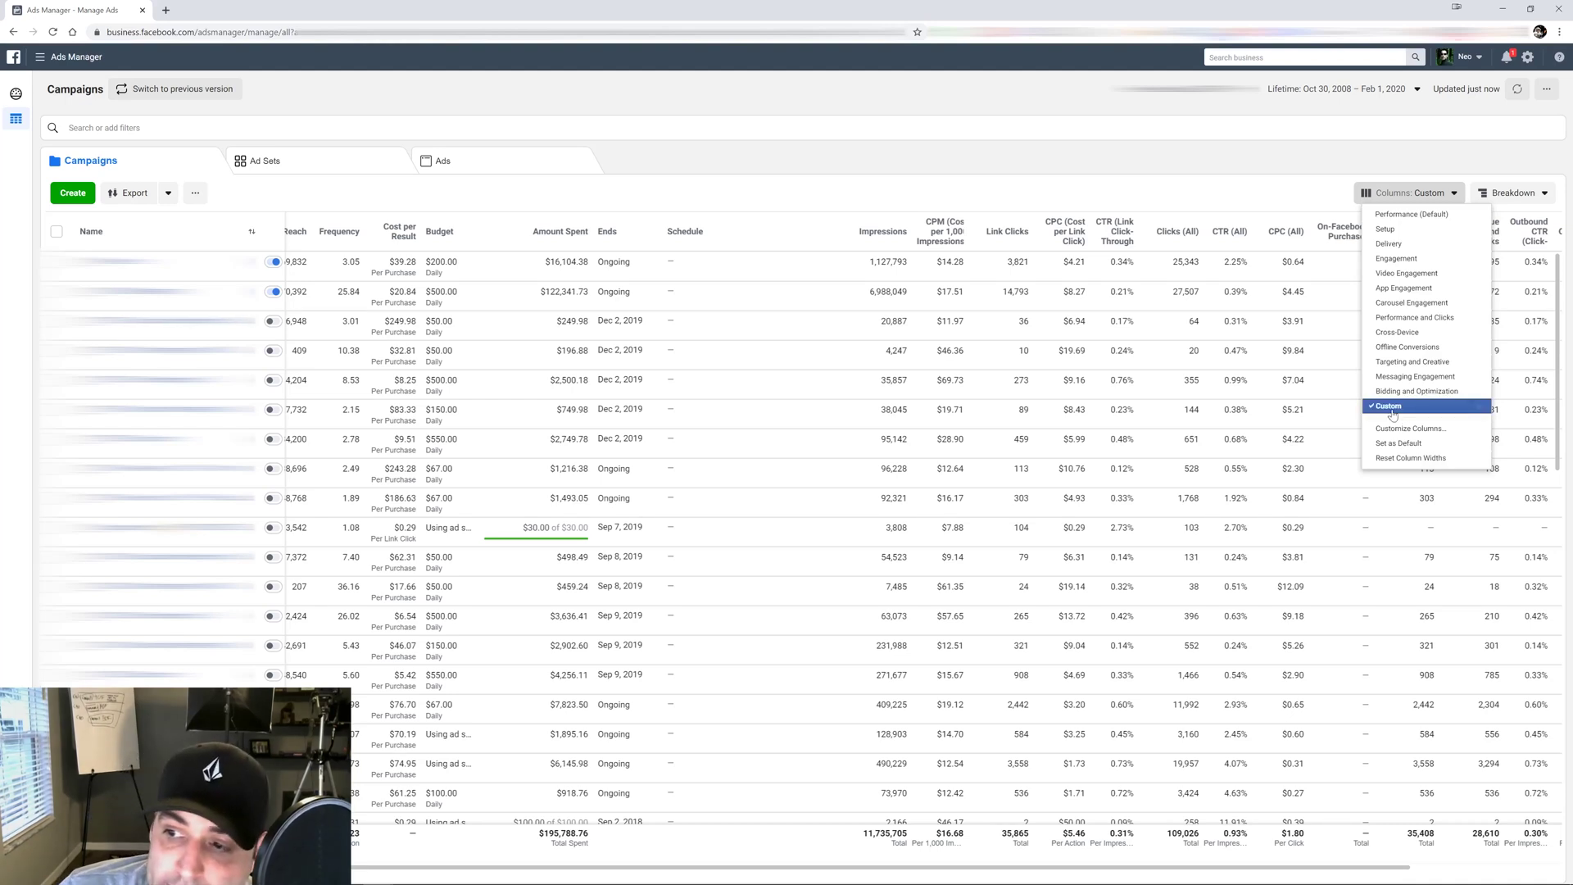
pyautogui.click(1186, 153)
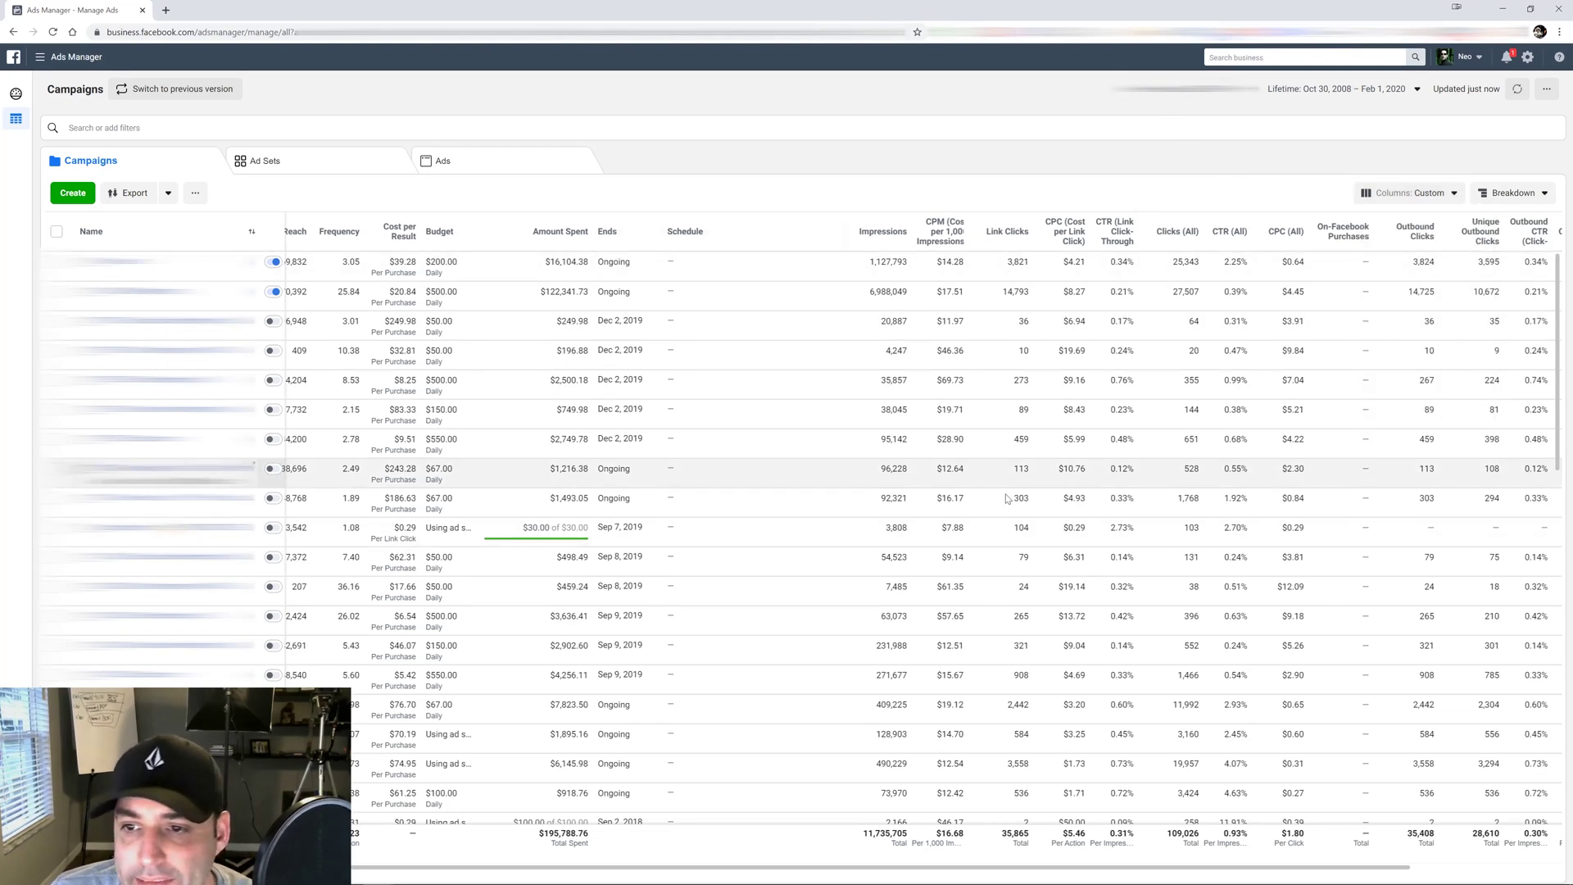
# Step: Try to remove the On-Facebook Purchases column from the Custom layout and apply the change
pyautogui.moveTo(784, 874); pyautogui.dragTo(1015, 865)
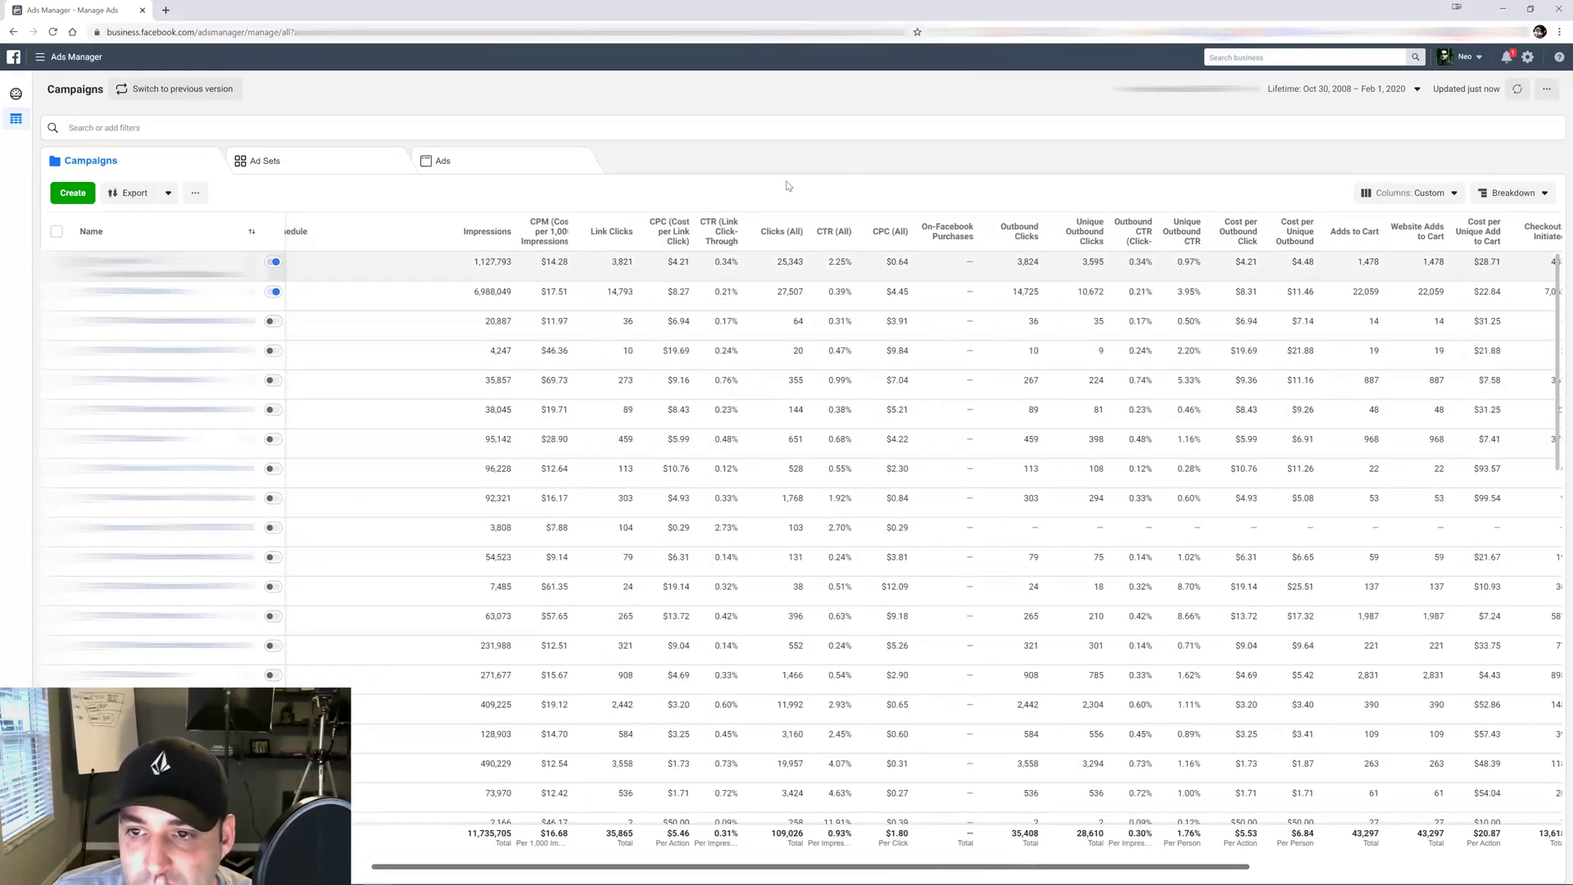
pyautogui.click(1453, 193)
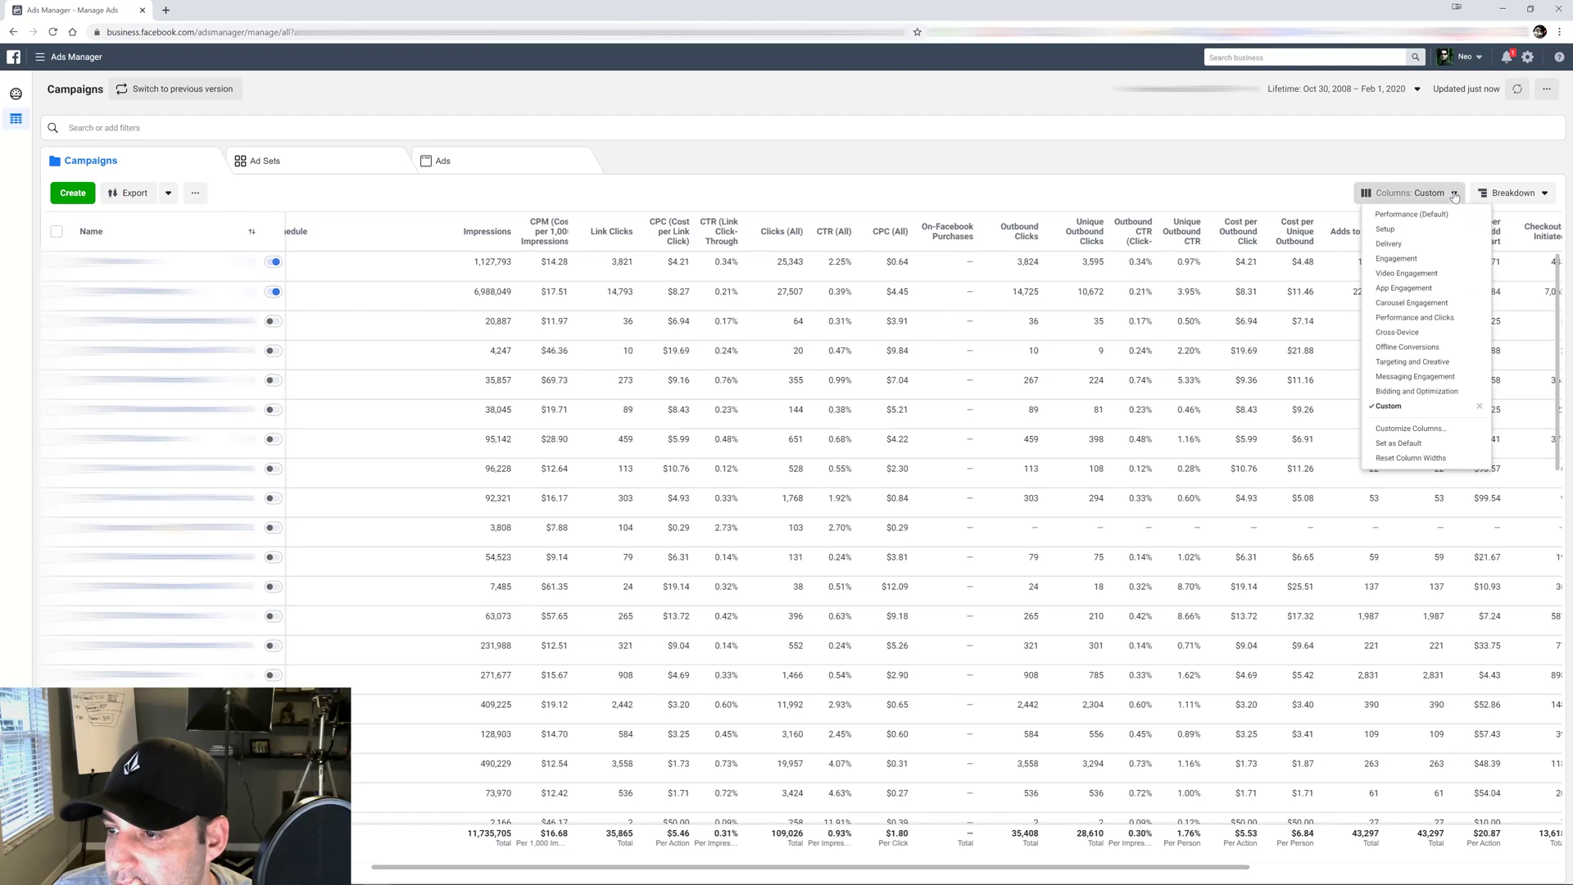
pyautogui.click(1421, 432)
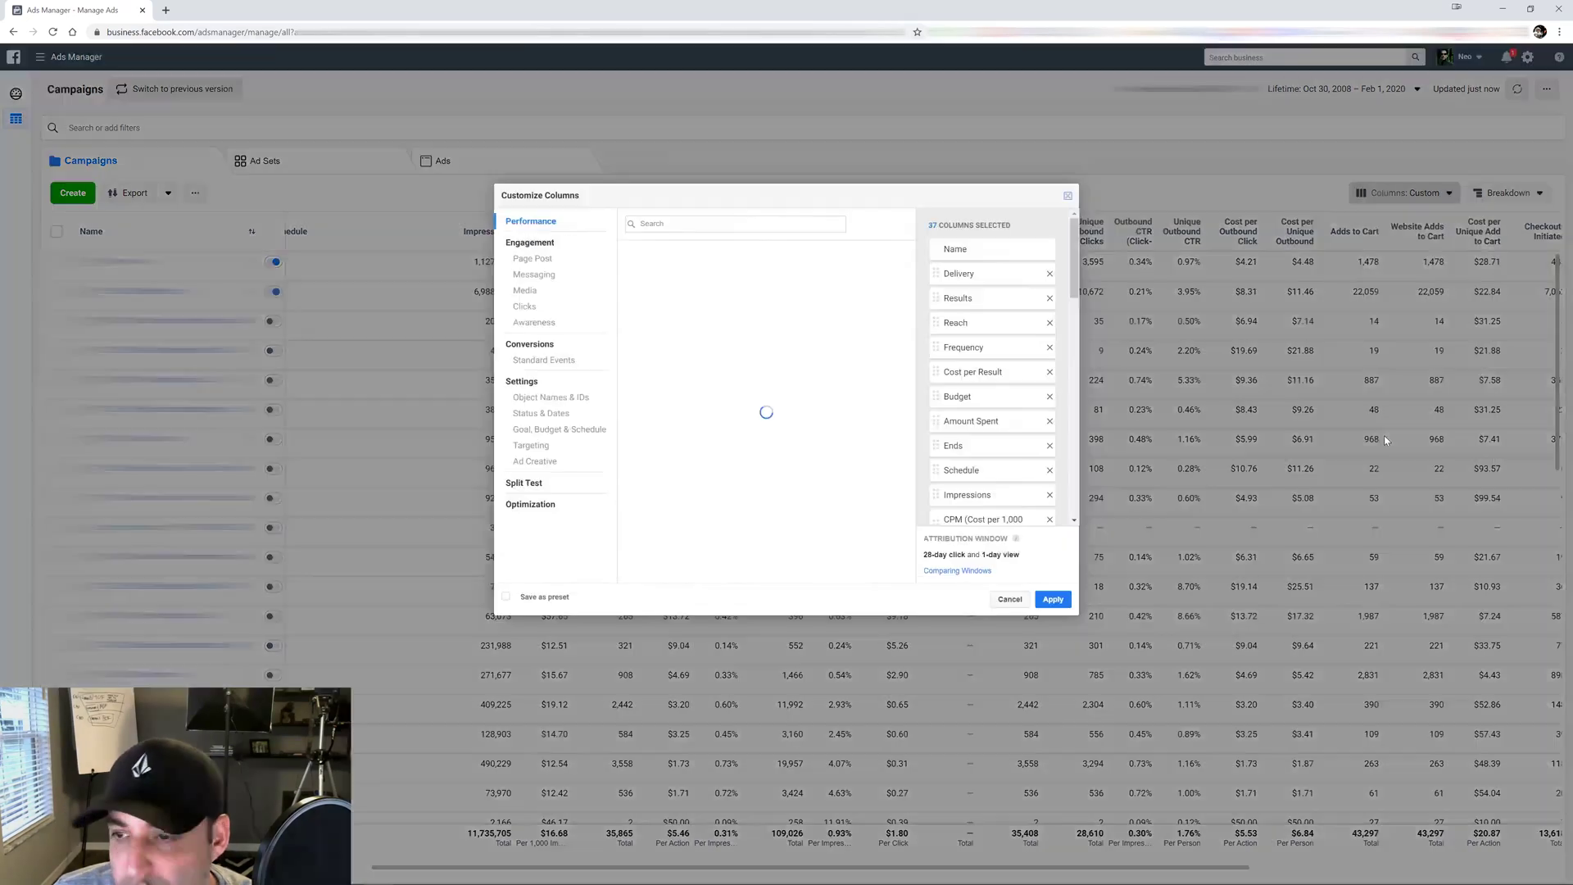
pyautogui.moveTo(1075, 264); pyautogui.dragTo(1086, 357)
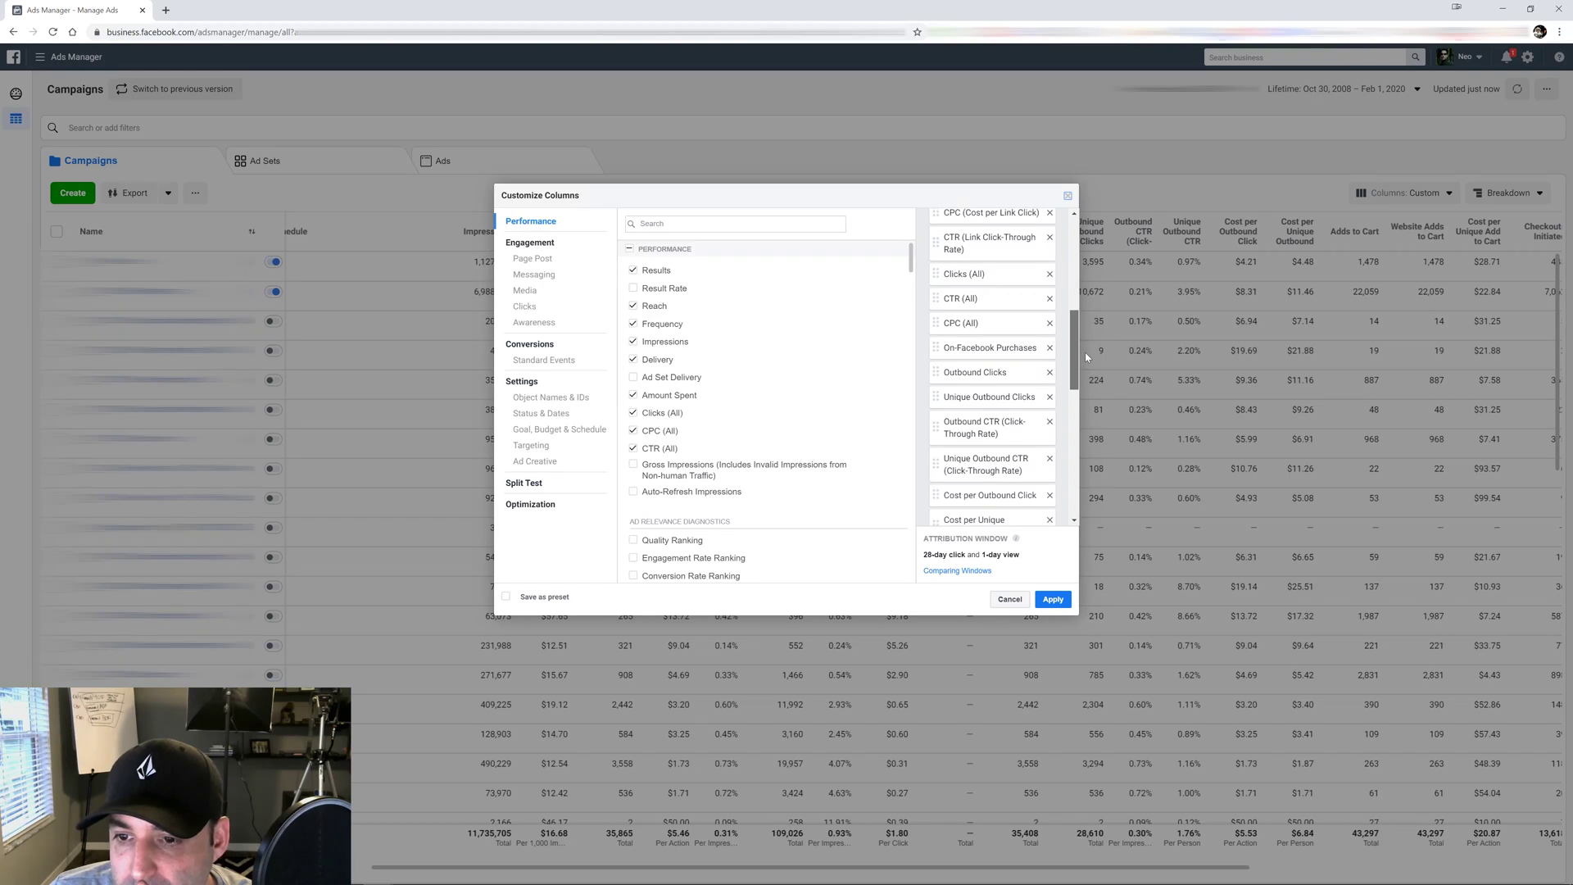
pyautogui.click(1051, 348)
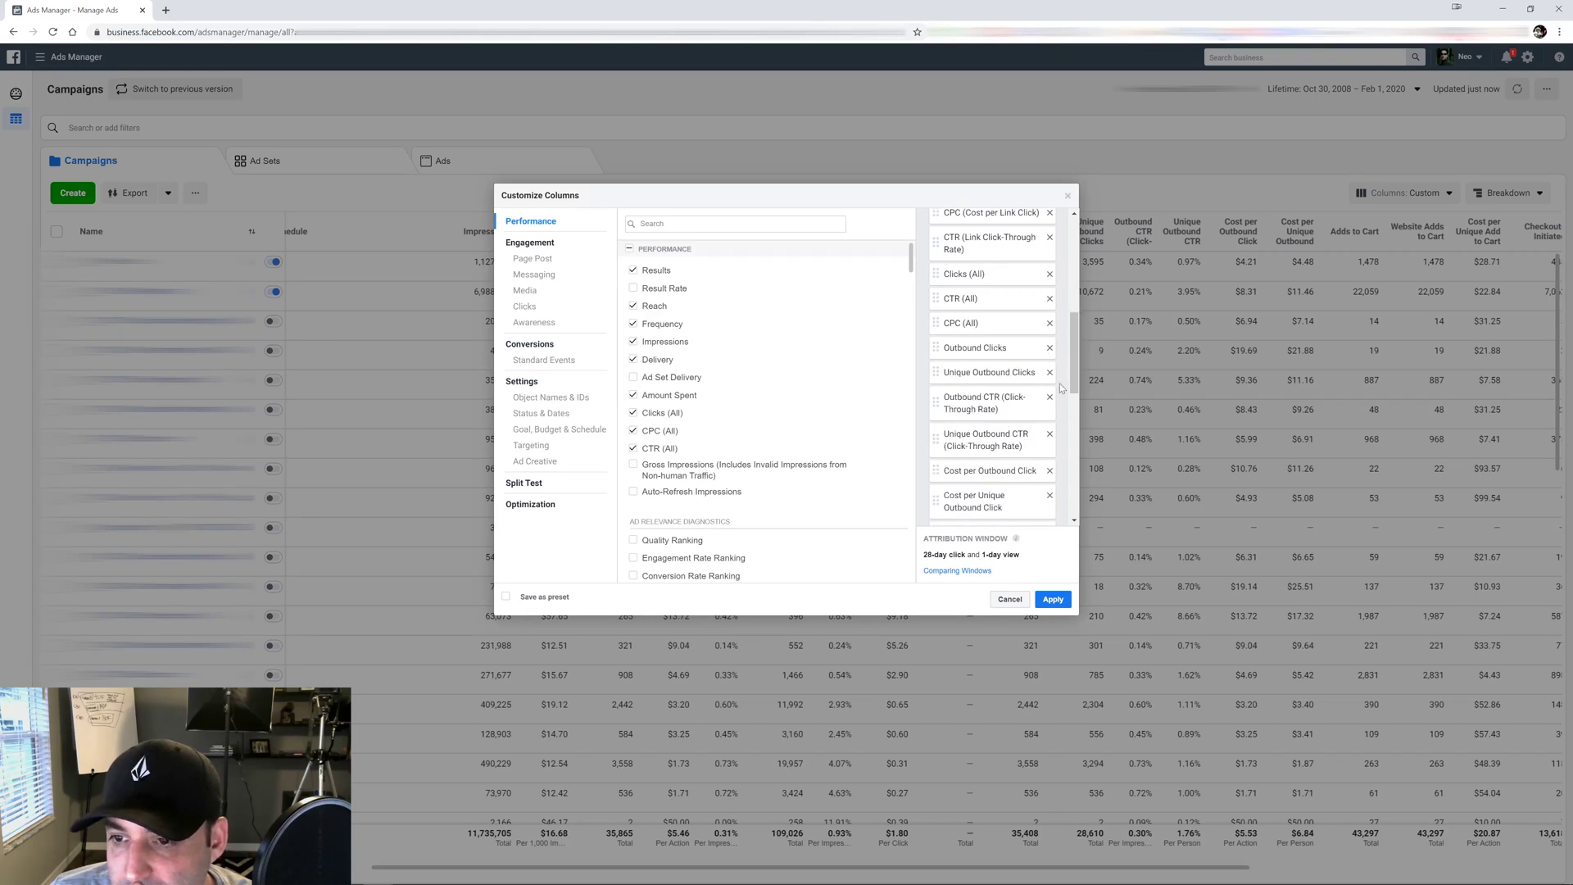
pyautogui.click(1052, 599)
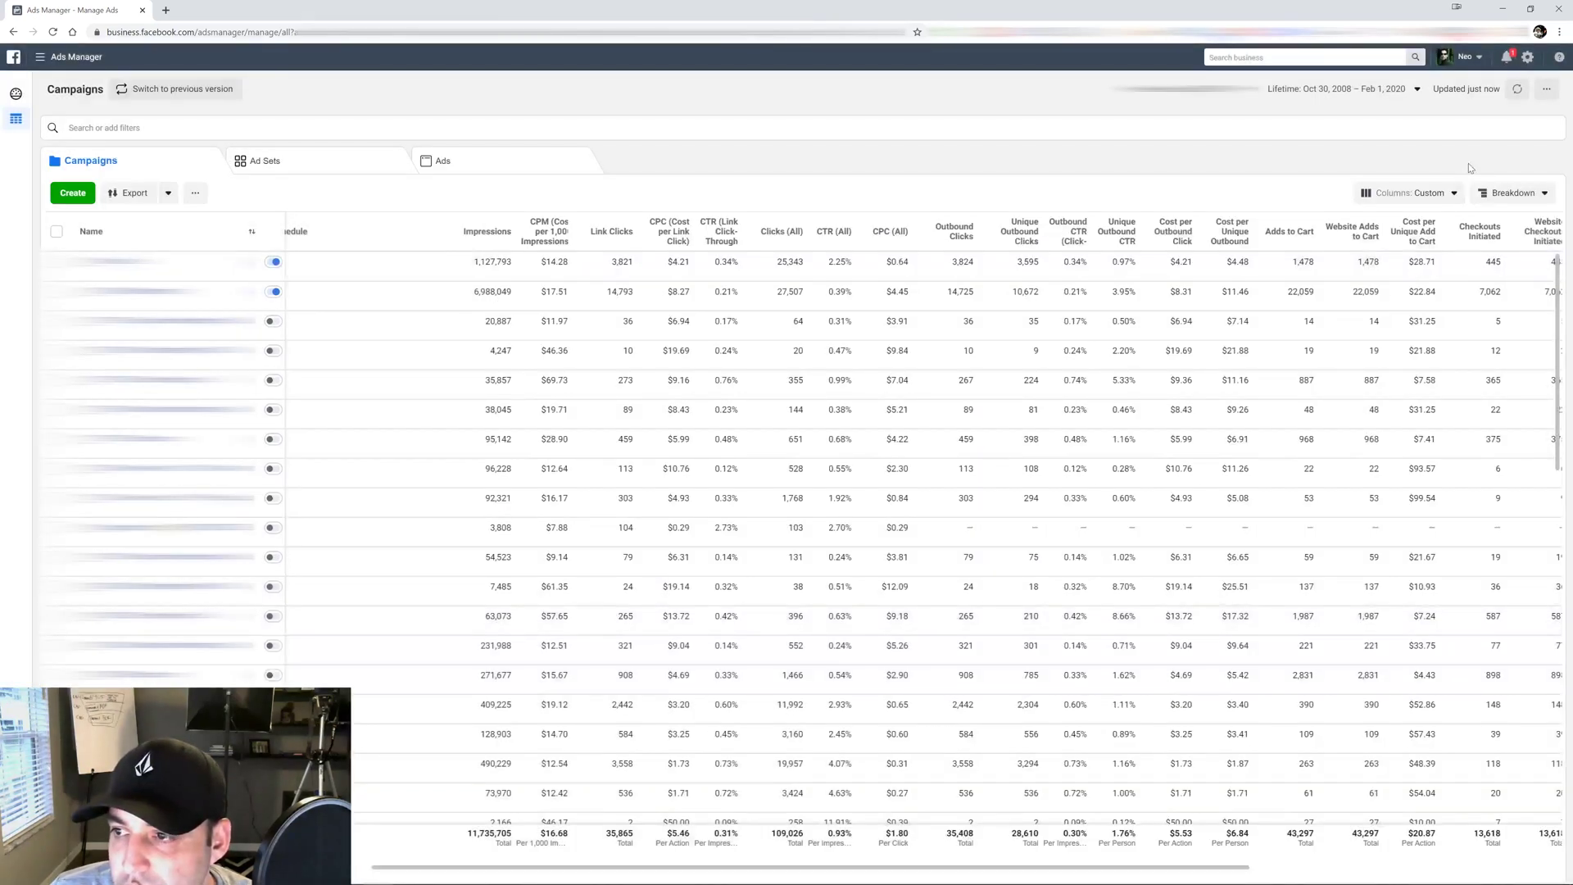
# Step: Try to save the modified layout under the preset name "Custom", replacing the existing preset
pyautogui.click(1429, 195)
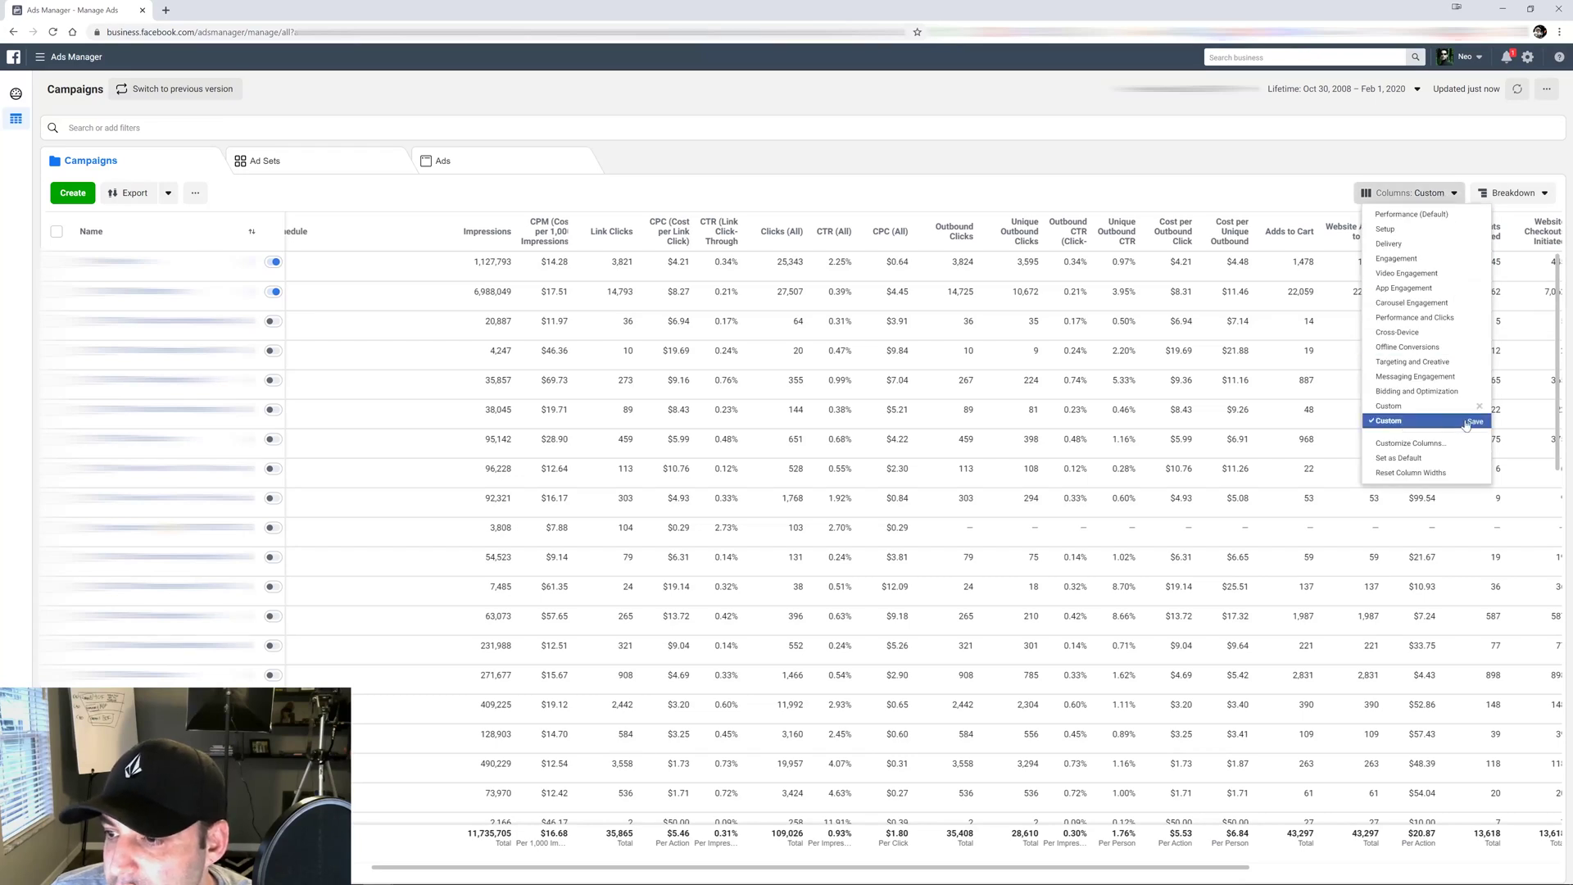
pyautogui.click(1474, 421)
pyautogui.click(788, 298)
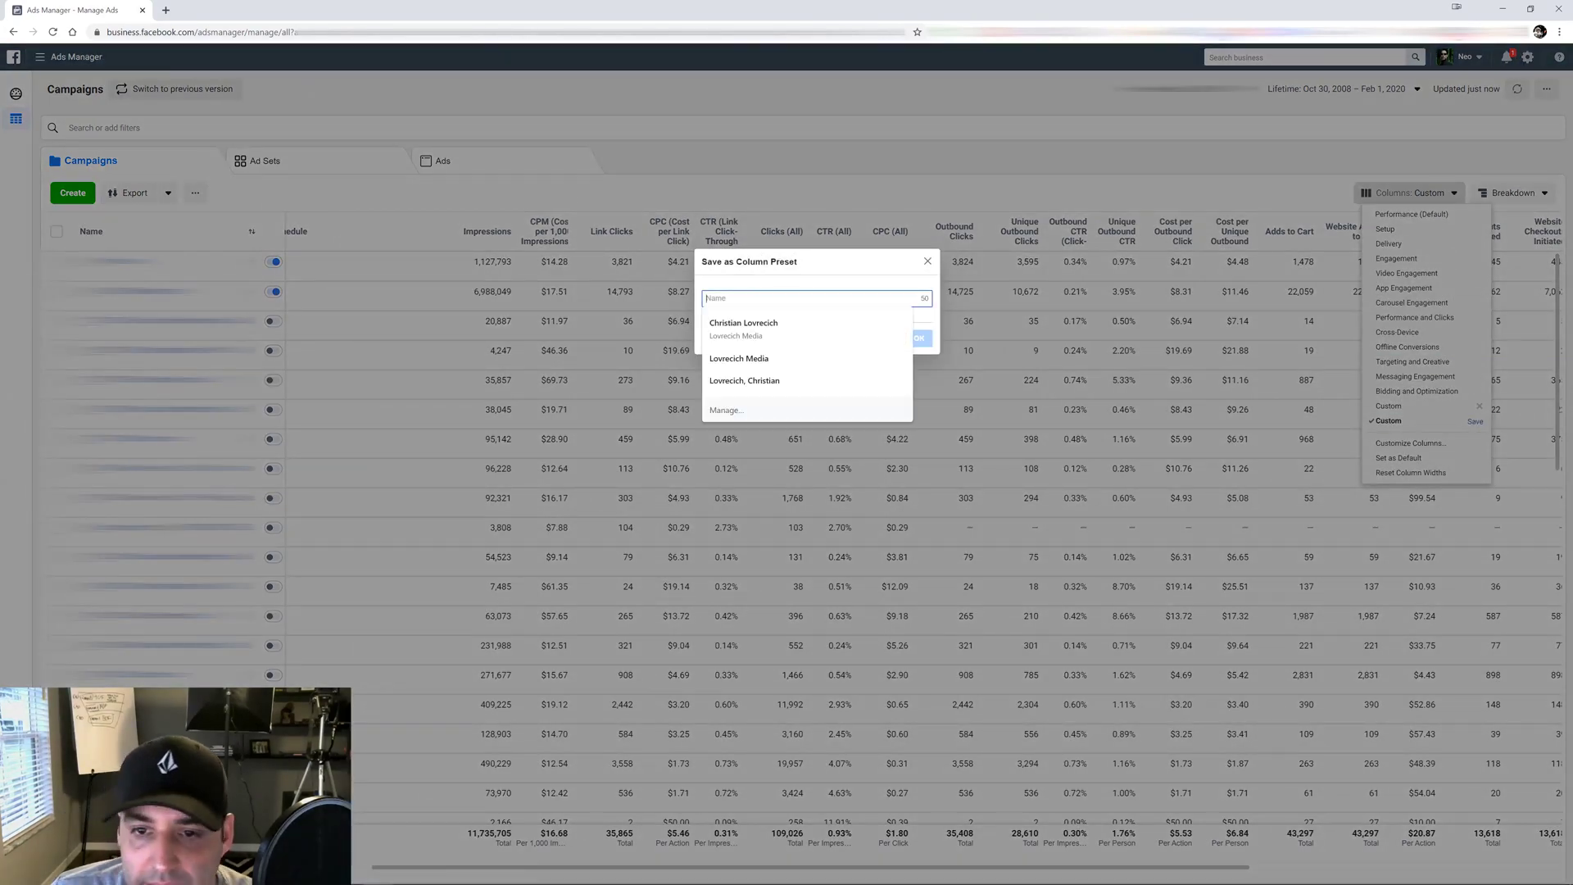
pyautogui.write('Custom')
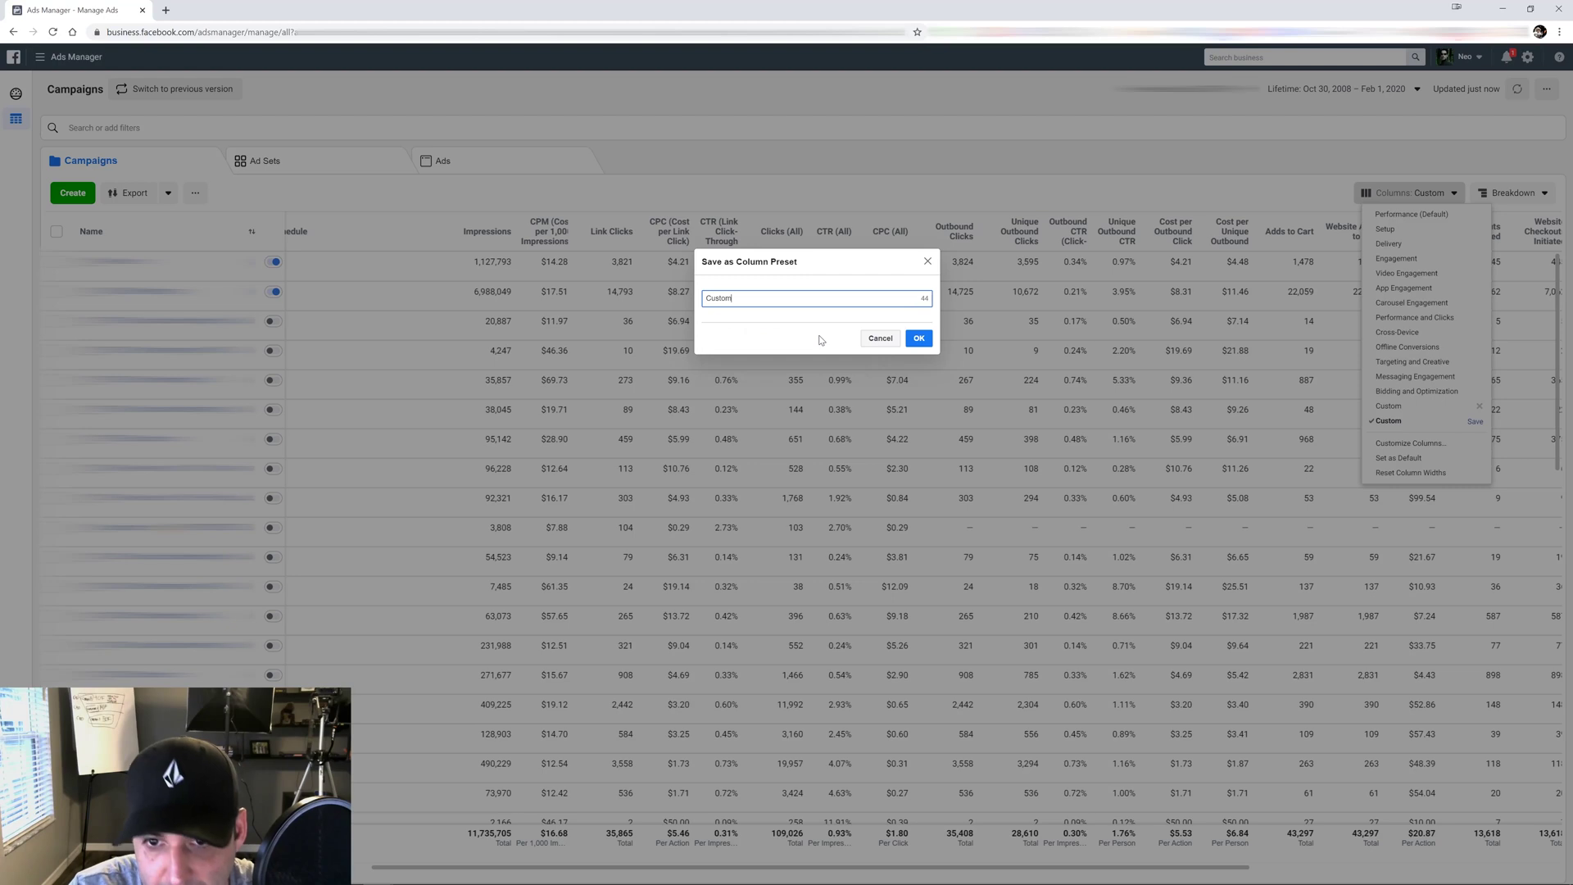
pyautogui.click(919, 338)
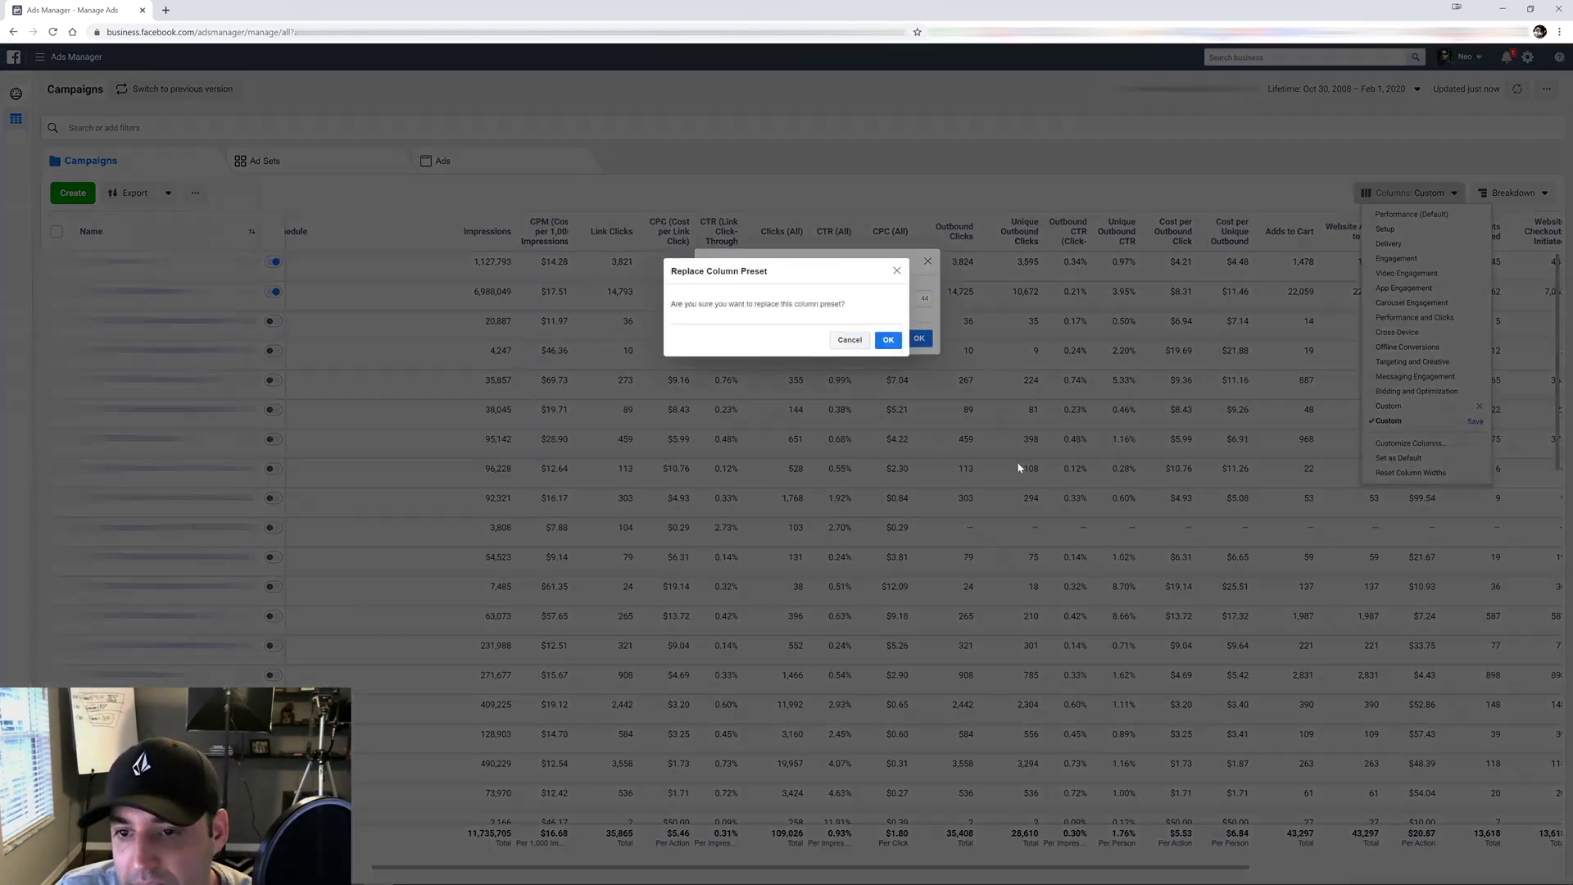
pyautogui.click(881, 339)
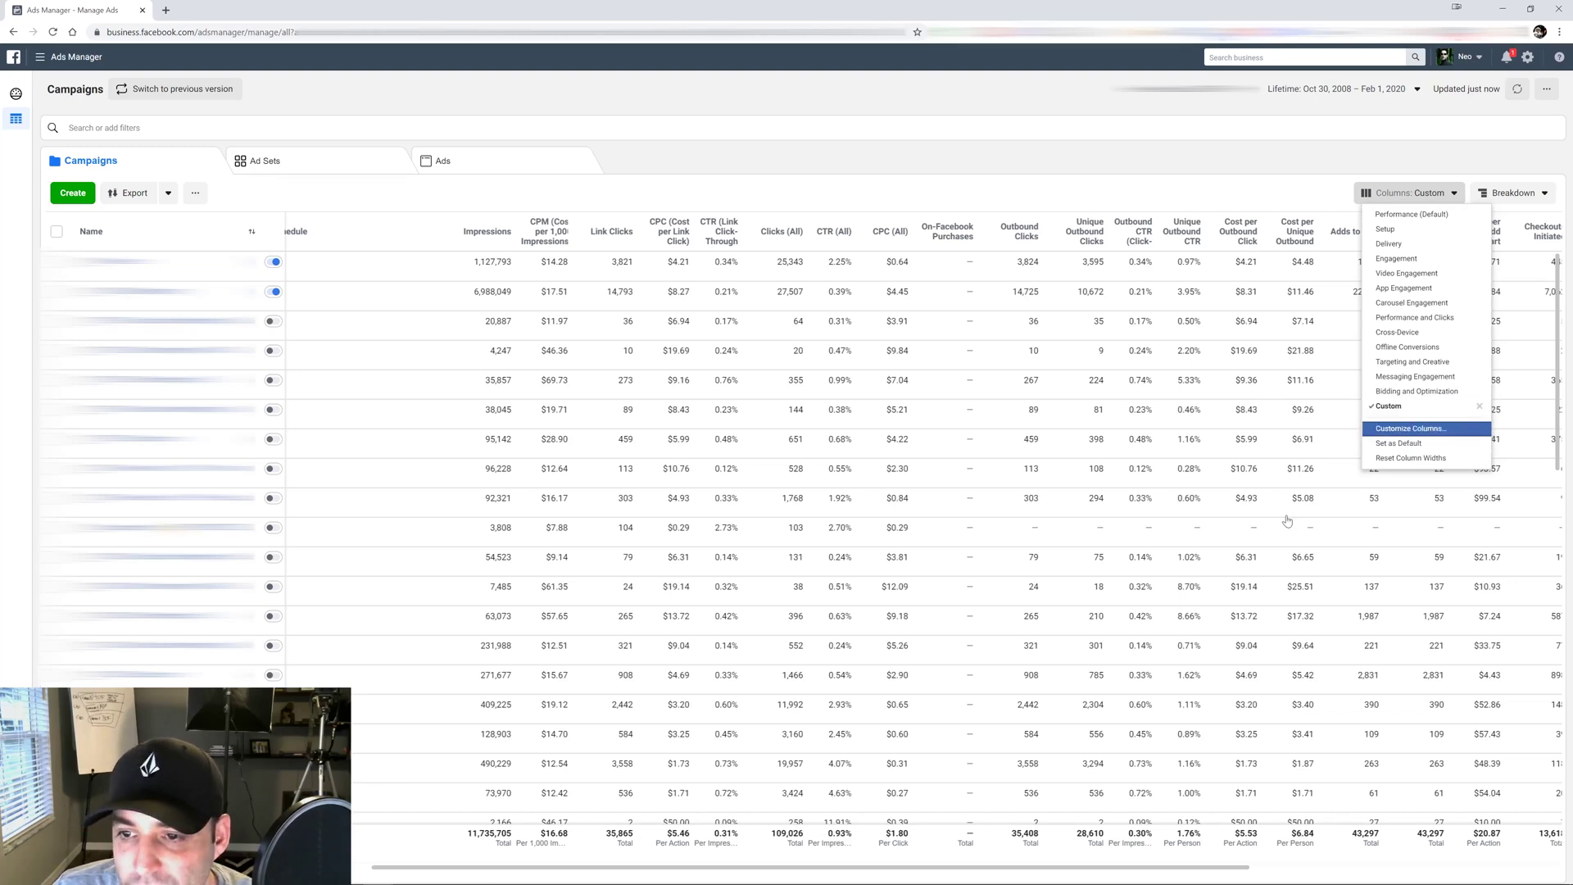
# Step: Customize the columns to exclude On-Facebook Purchases and apply the reduced selection to the campaigns table
pyautogui.click(1410, 428)
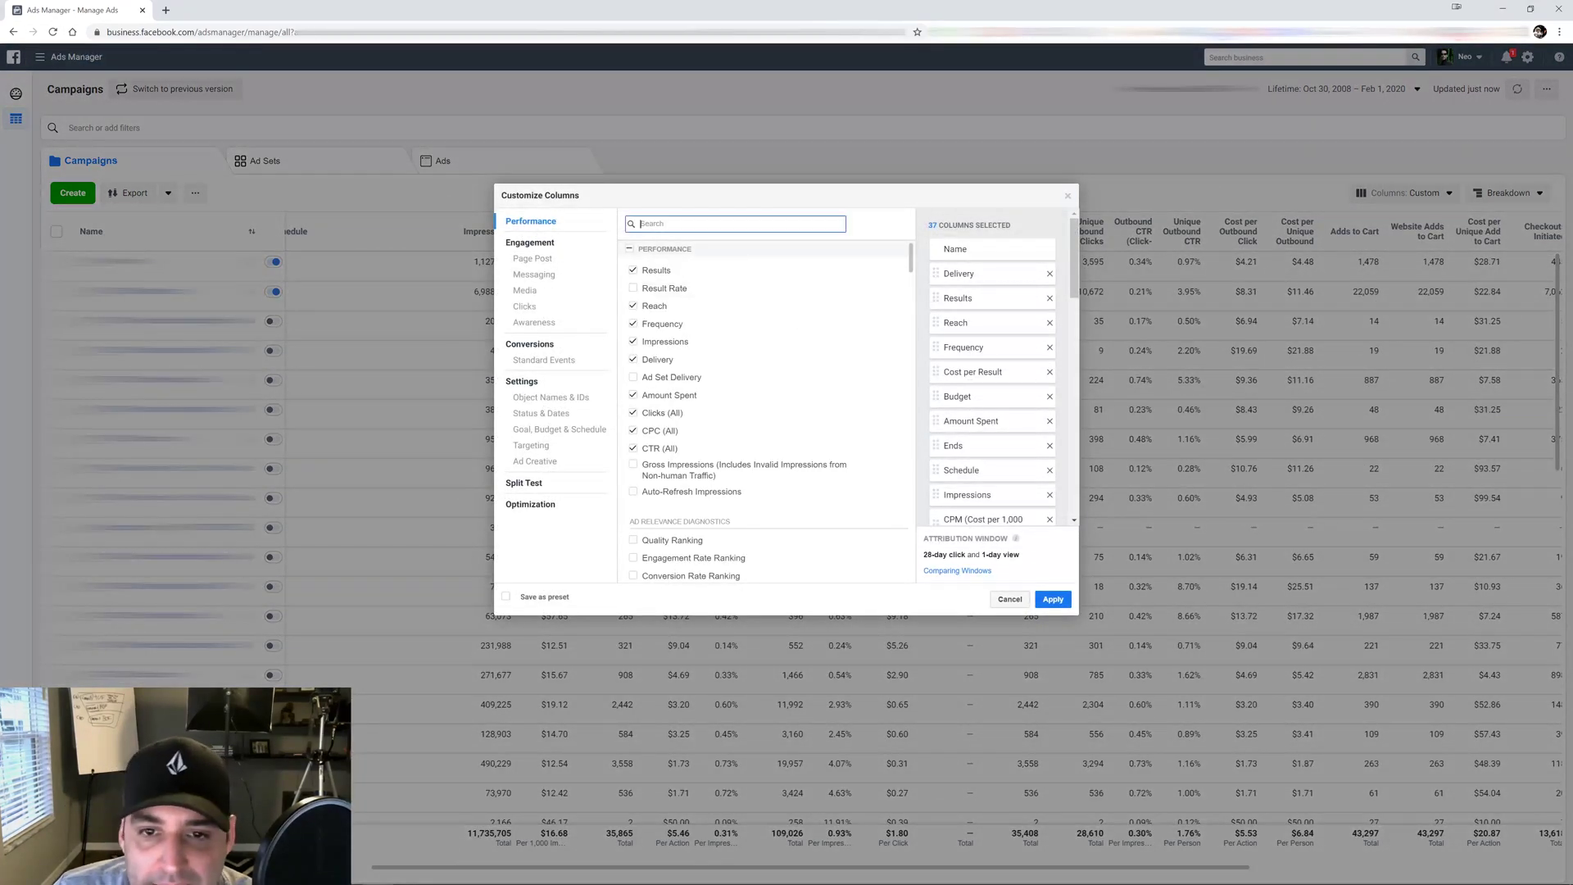
pyautogui.scroll(-3, 1013, 343)
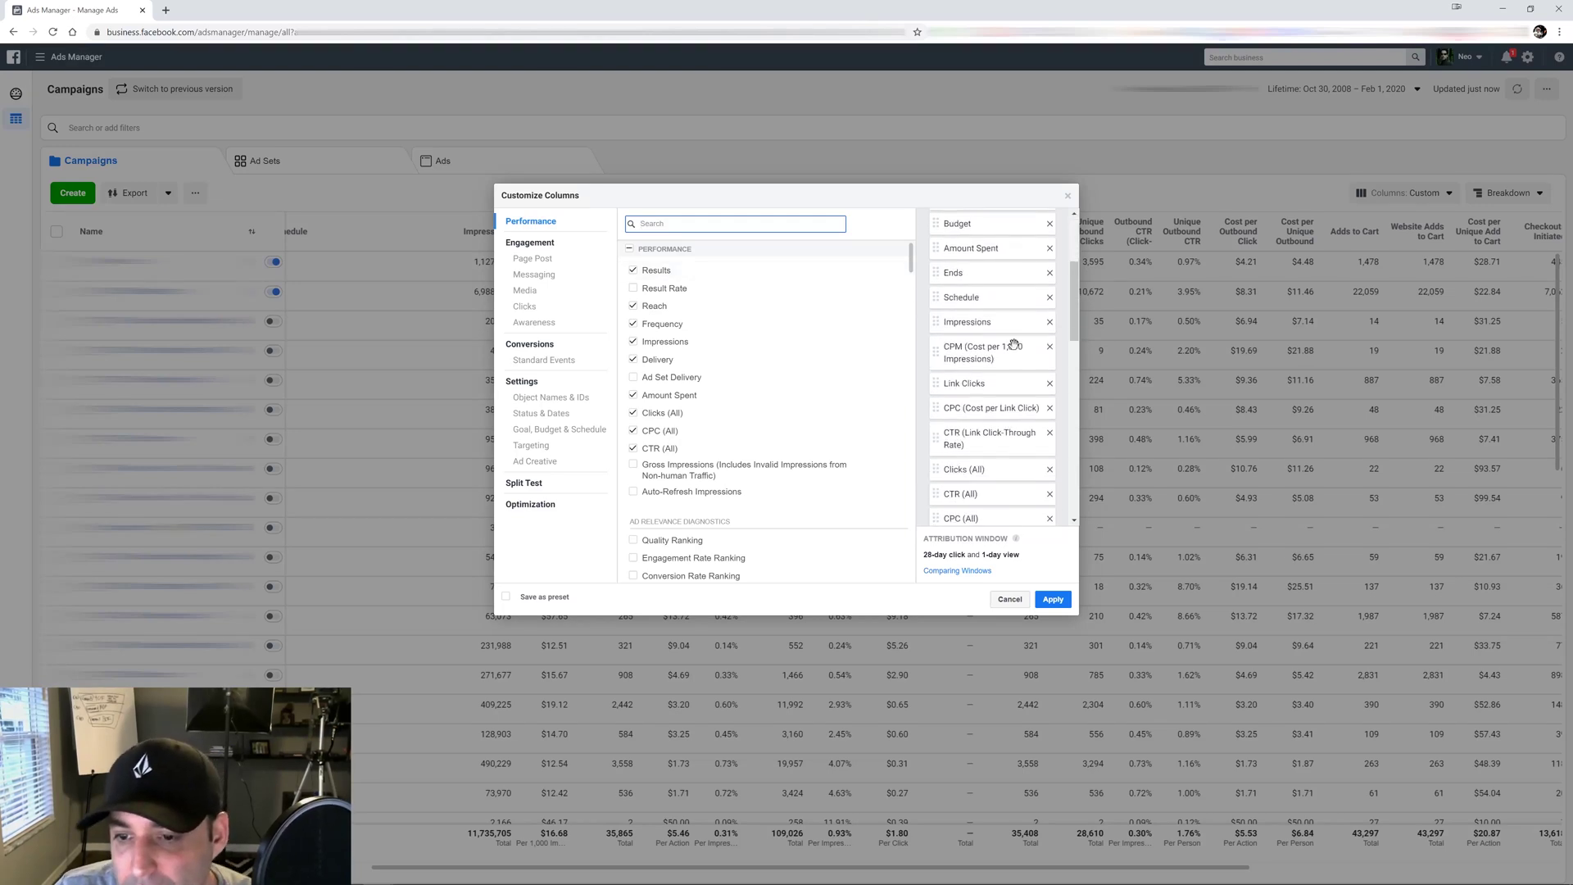
pyautogui.scroll(-2, 1014, 345)
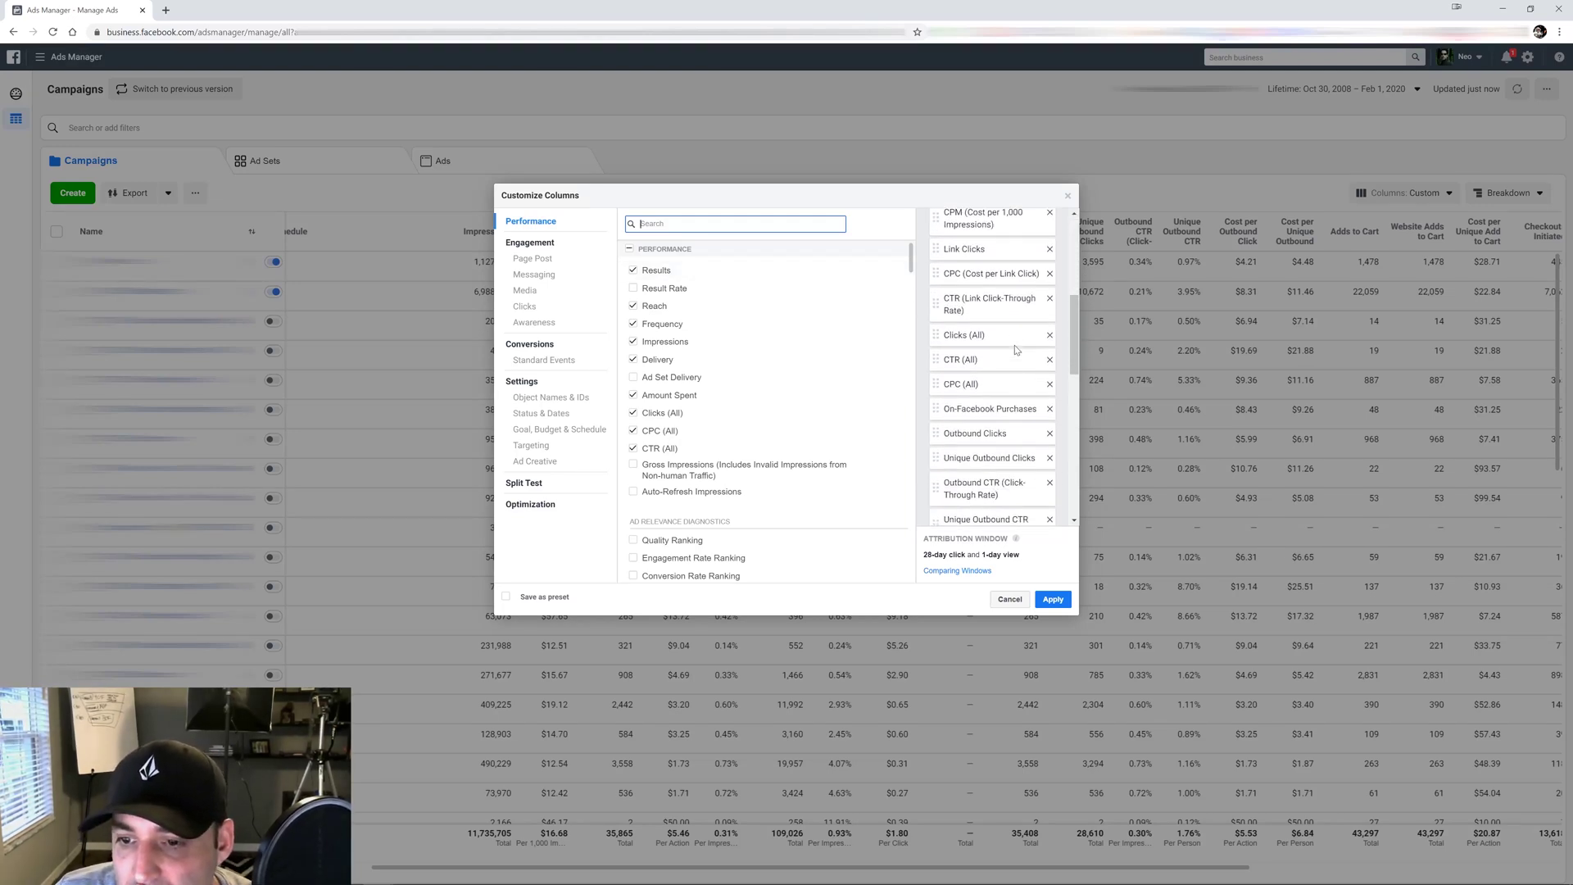
pyautogui.click(1048, 408)
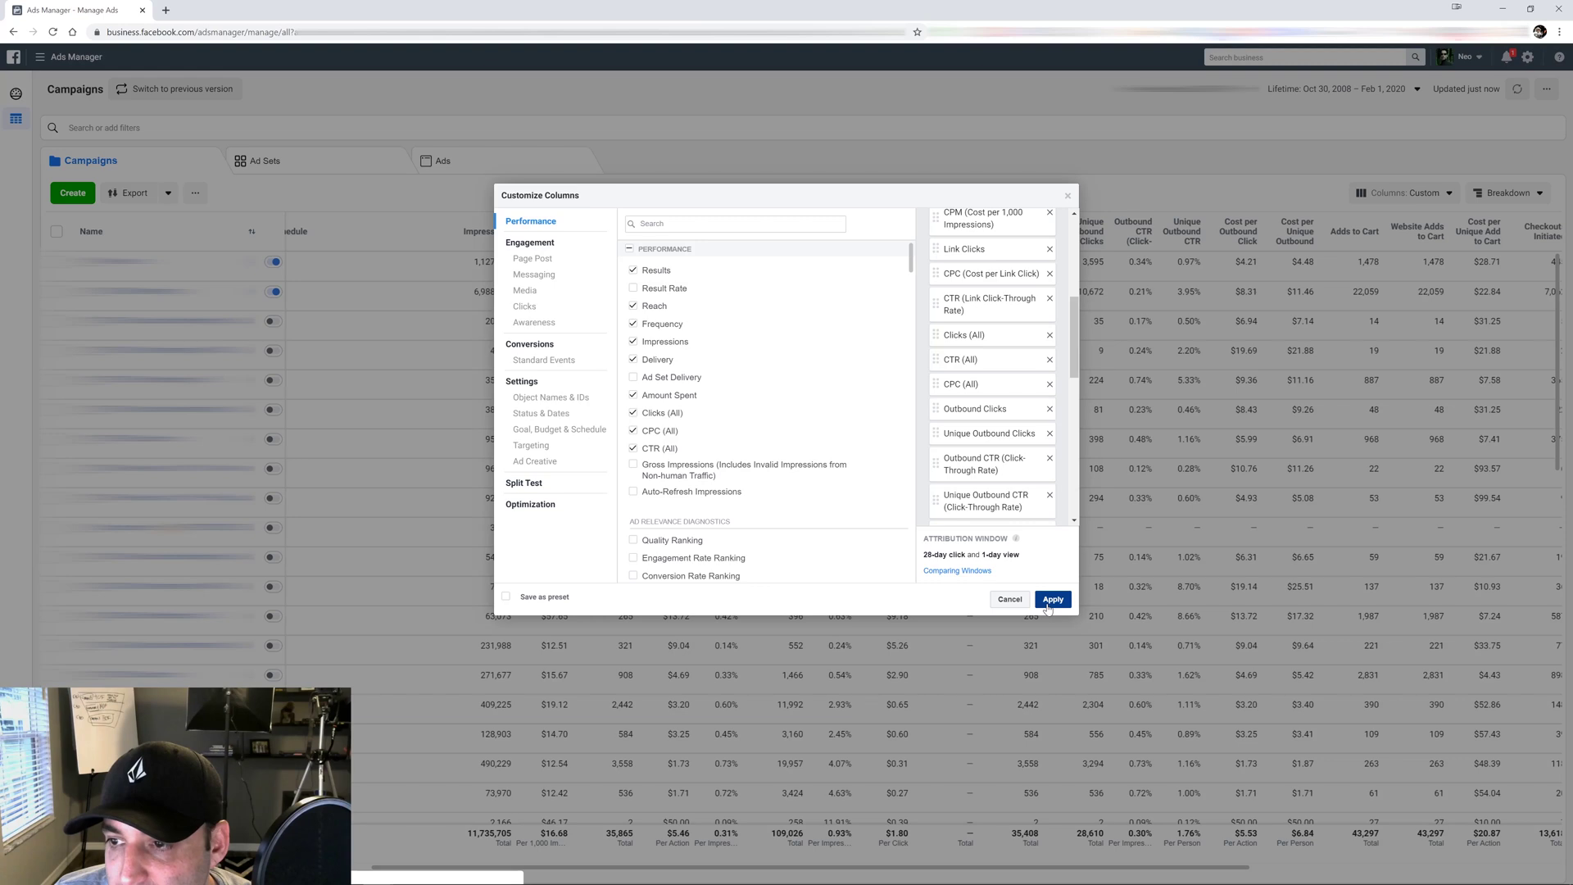
pyautogui.click(1052, 599)
# Step: Save the current column layout as preset "Custom", overwriting the existing preset of that name, and leave the column list
pyautogui.click(1409, 193)
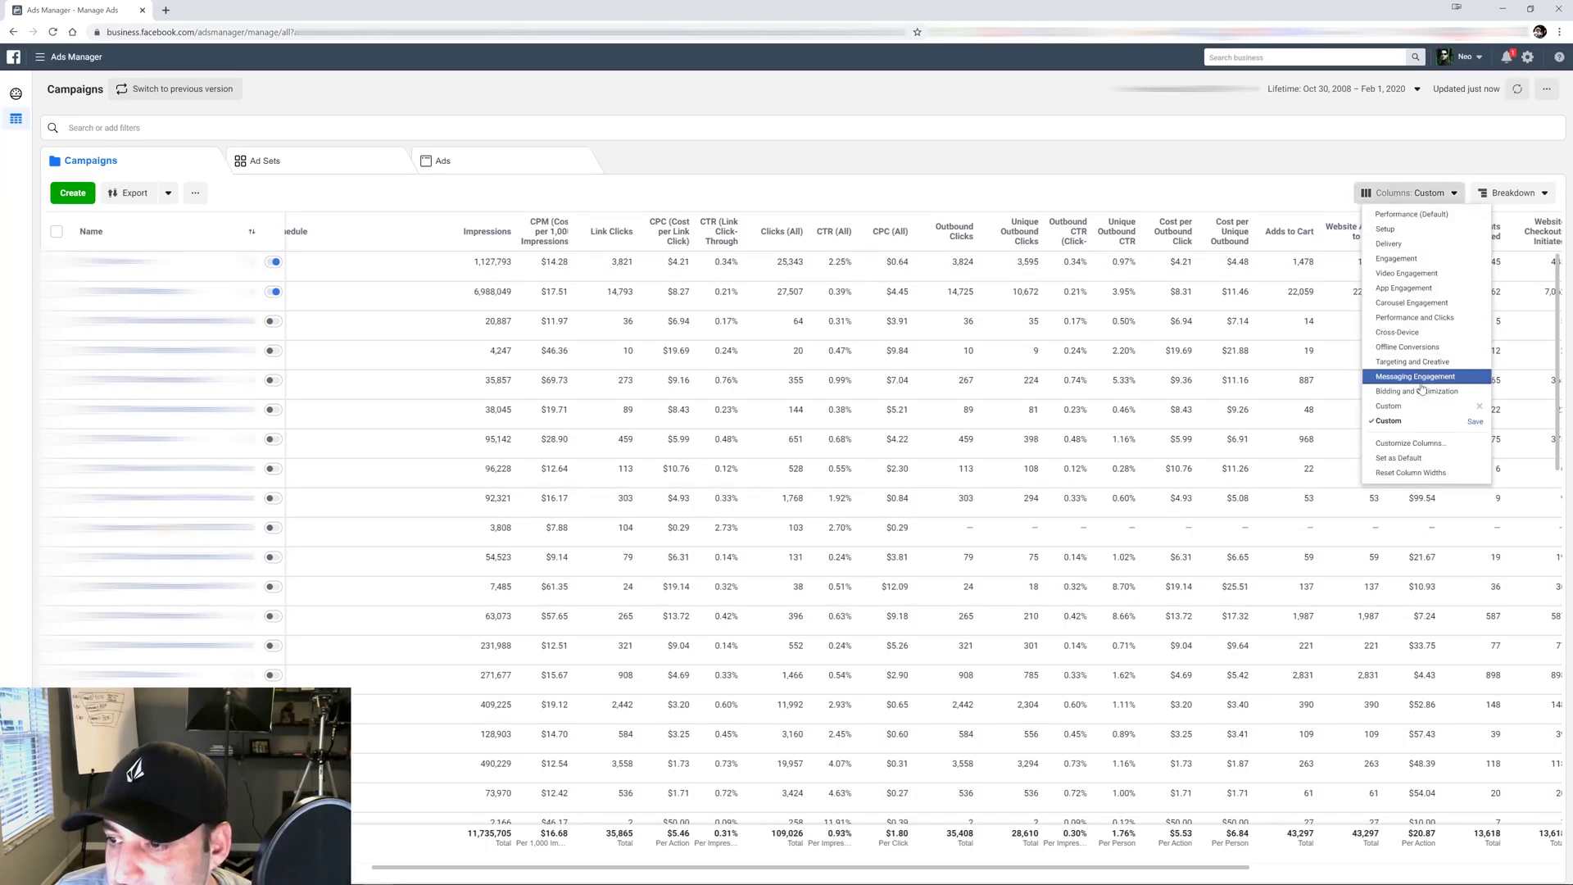
pyautogui.click(1474, 423)
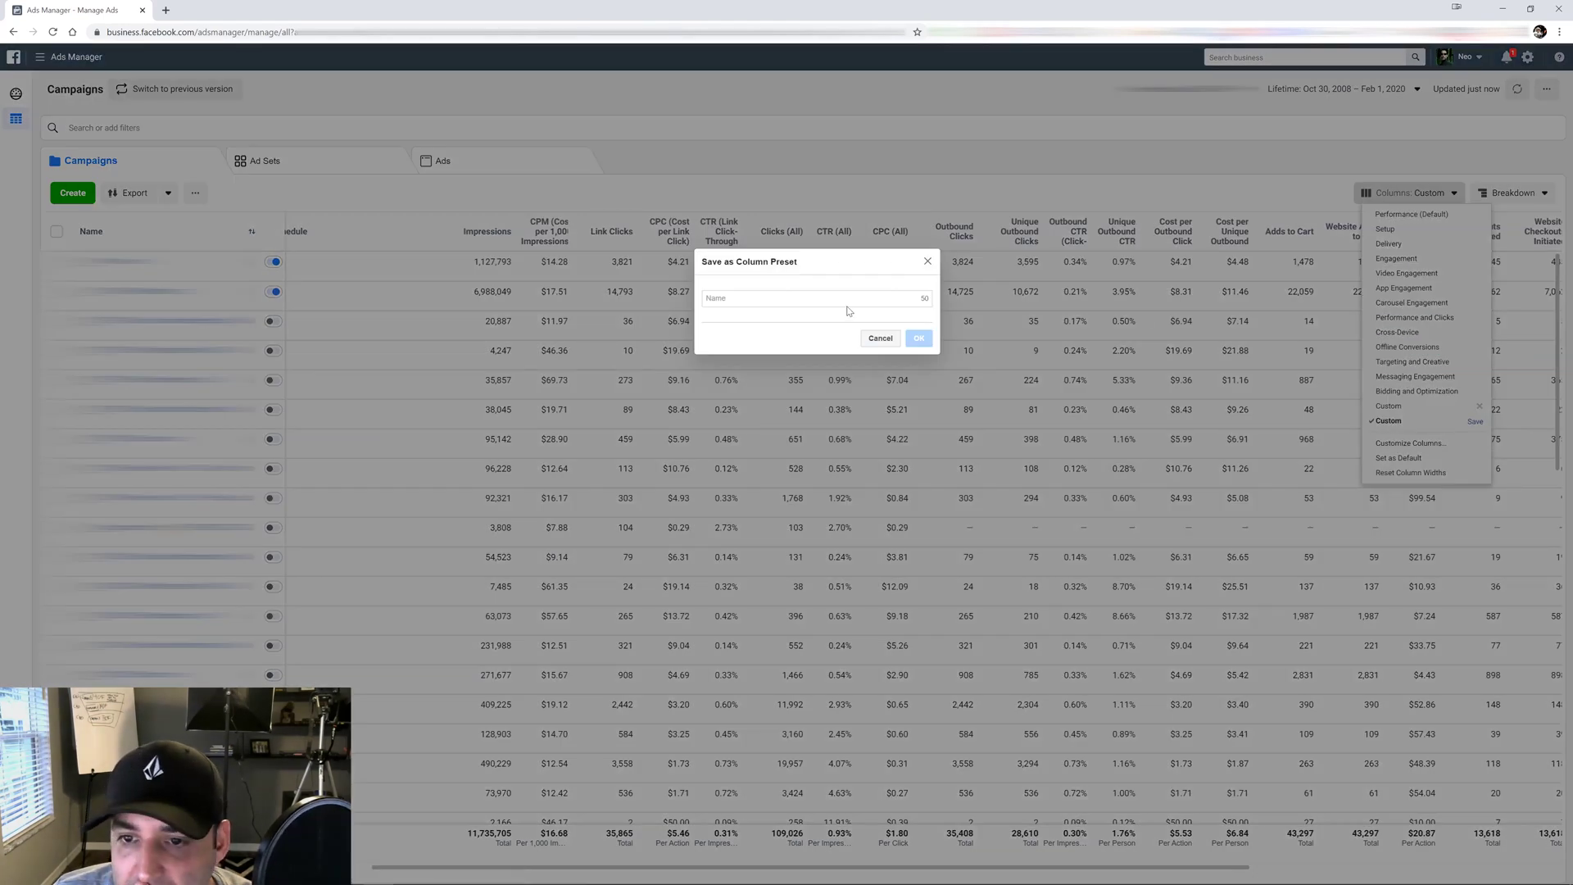
pyautogui.click(853, 296)
pyautogui.write('Custom')
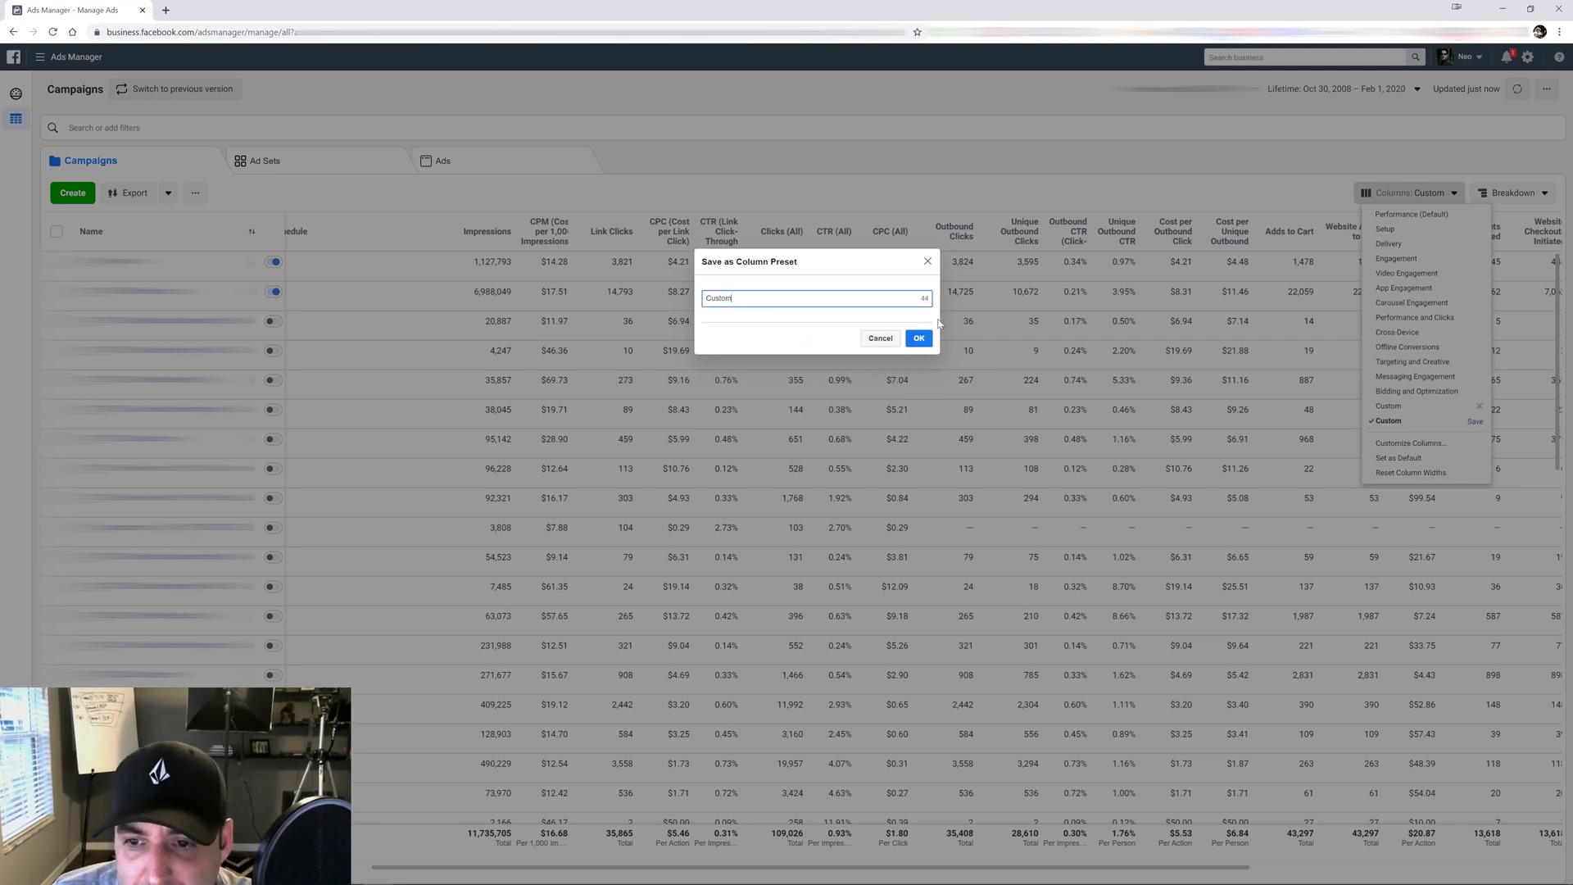
pyautogui.click(919, 337)
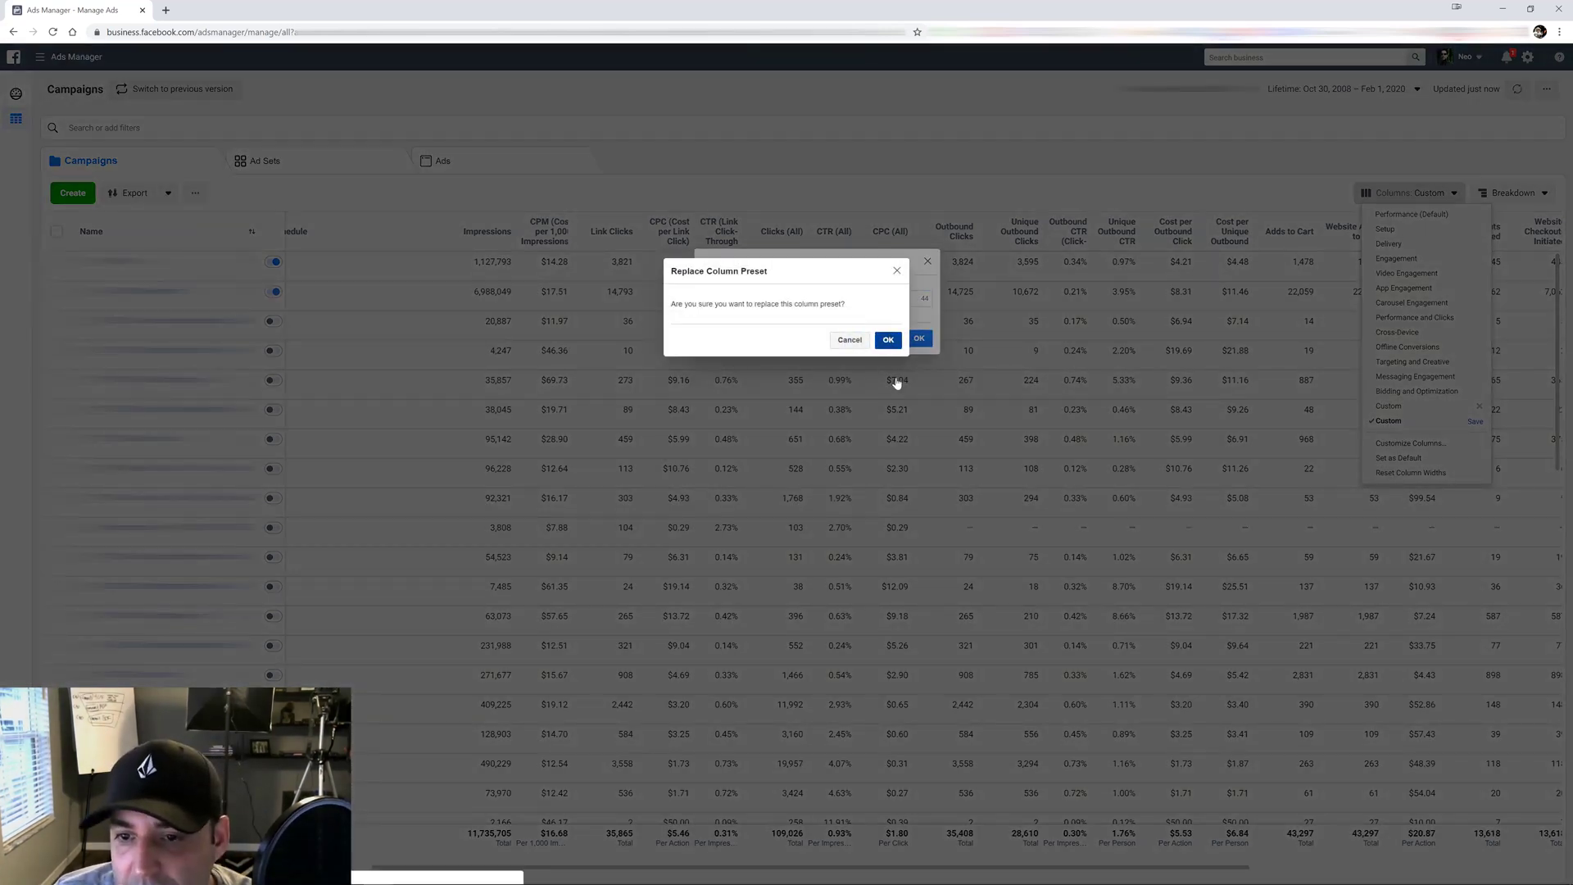
pyautogui.click(887, 341)
pyautogui.click(1340, 140)
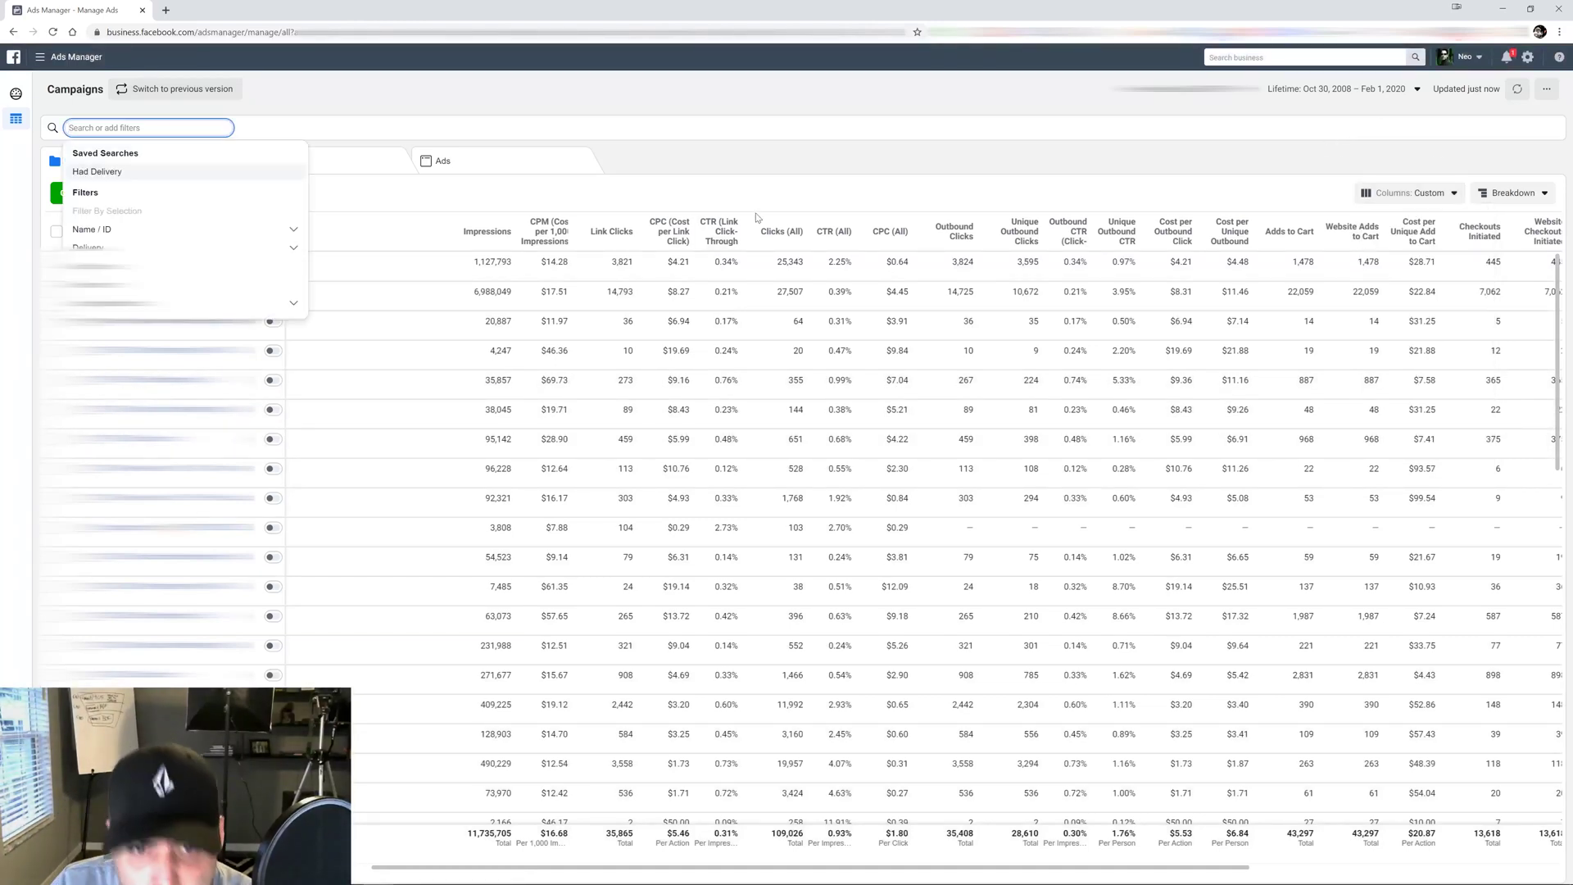
# Step: Select the two active campaigns at the head of the table and filter the campaigns by that selection
pyautogui.click(718, 162)
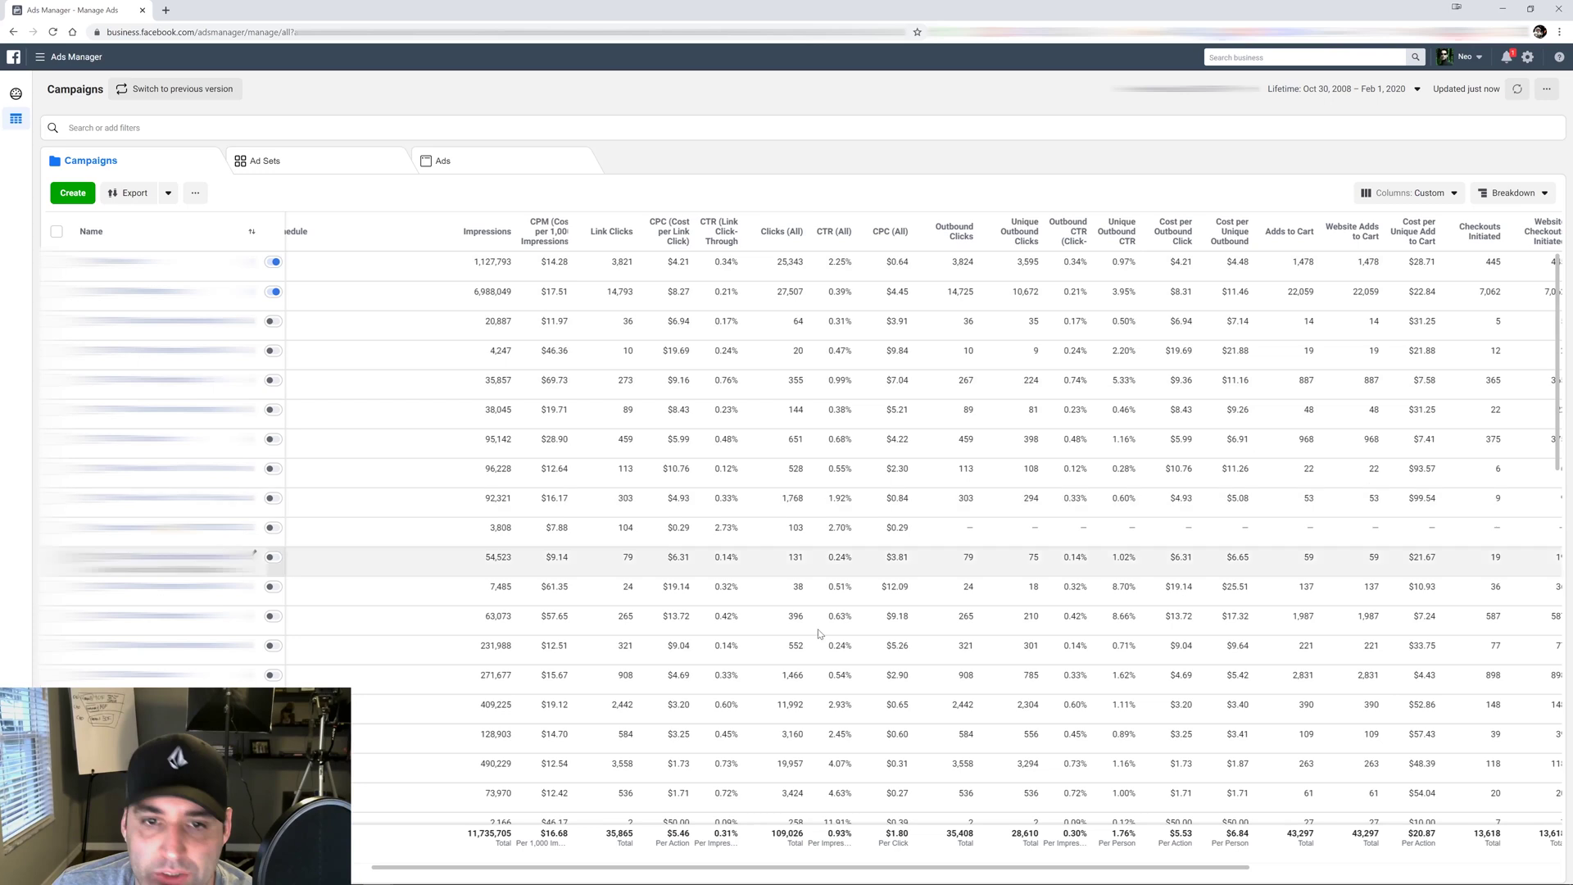
pyautogui.moveTo(677, 871); pyautogui.dragTo(740, 881)
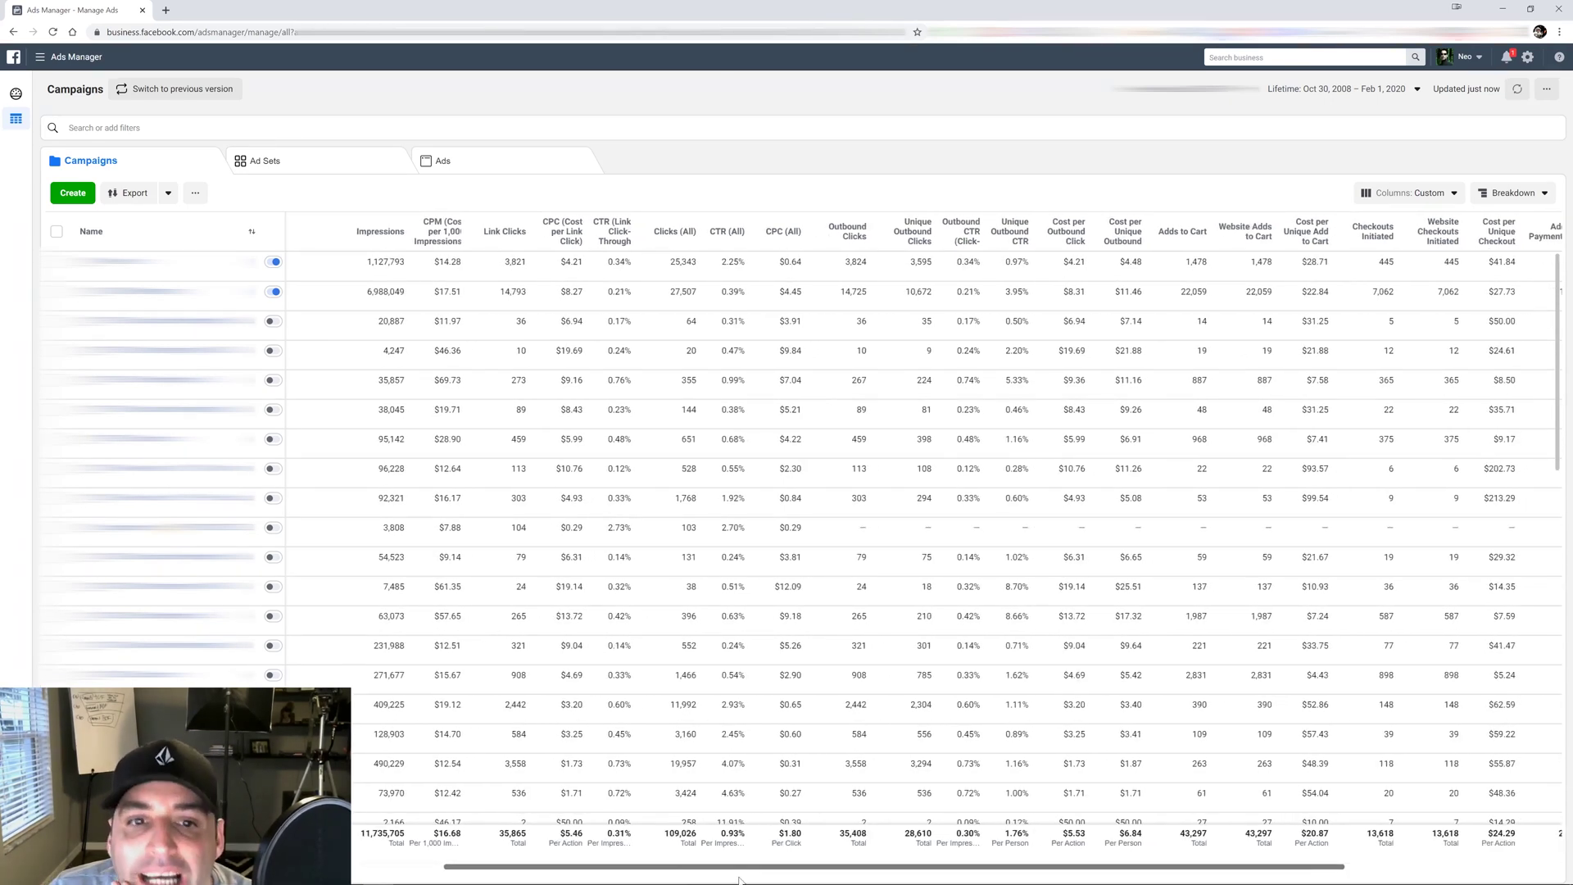
pyautogui.moveTo(739, 880); pyautogui.dragTo(731, 880)
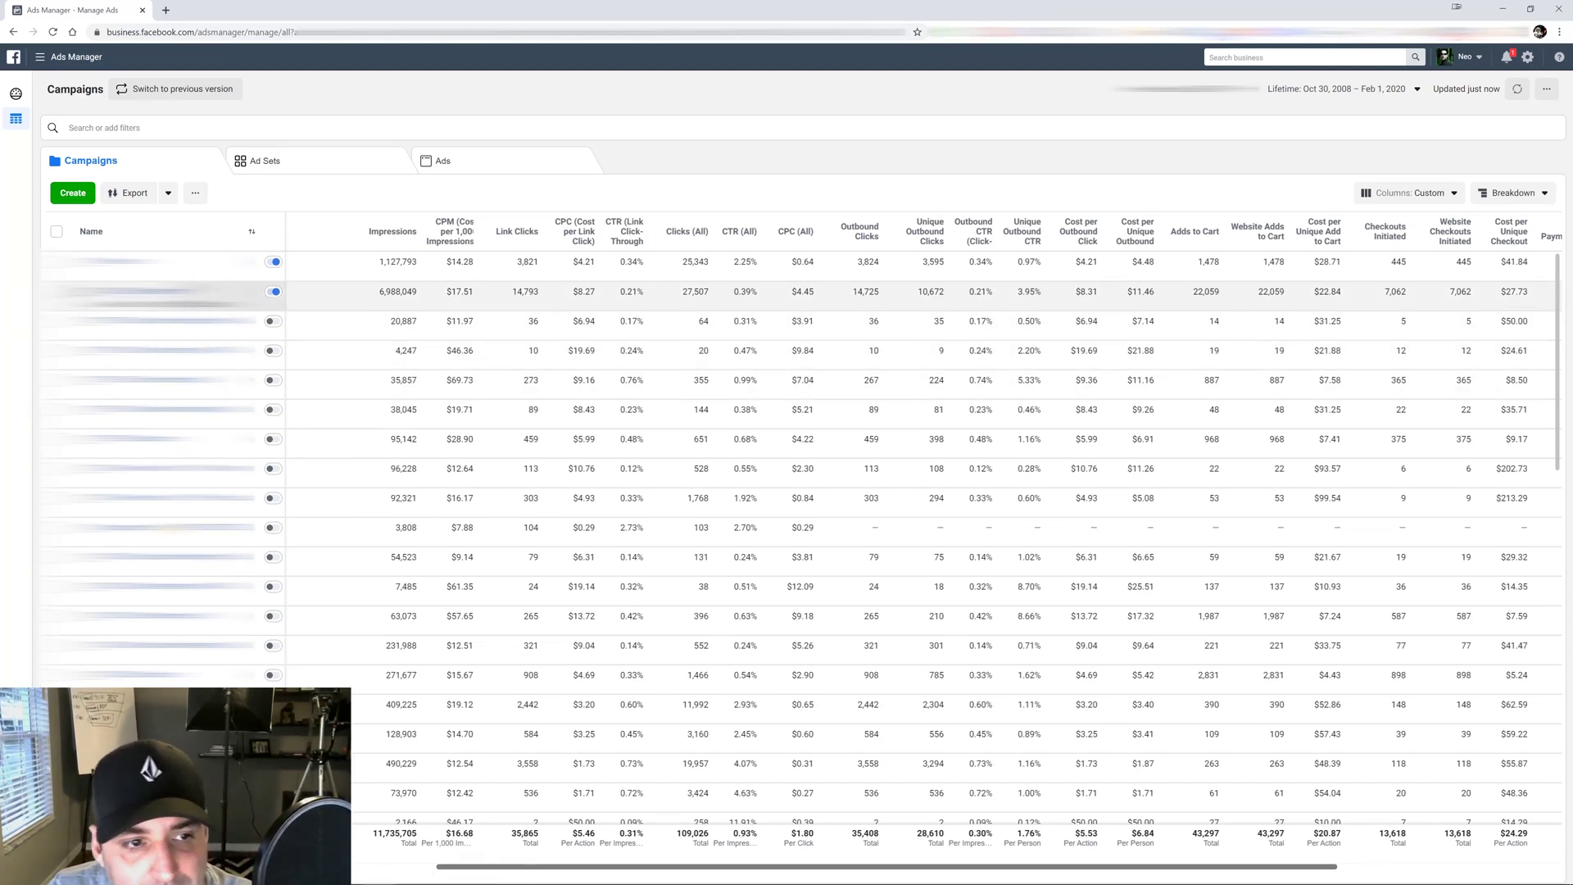
pyautogui.click(56, 291)
pyautogui.click(56, 262)
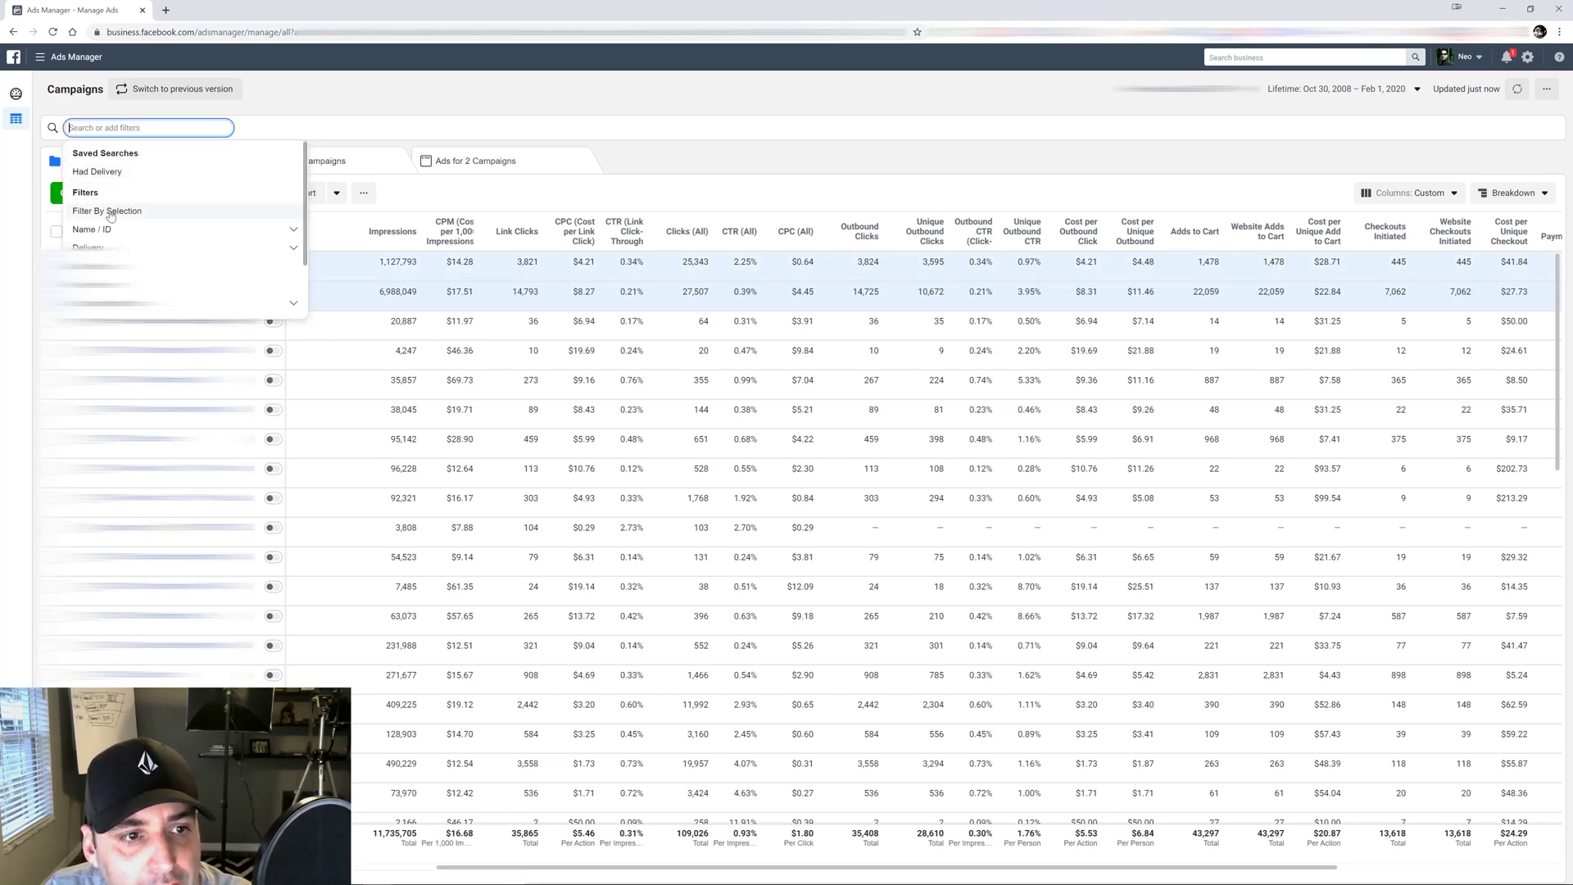
pyautogui.click(109, 211)
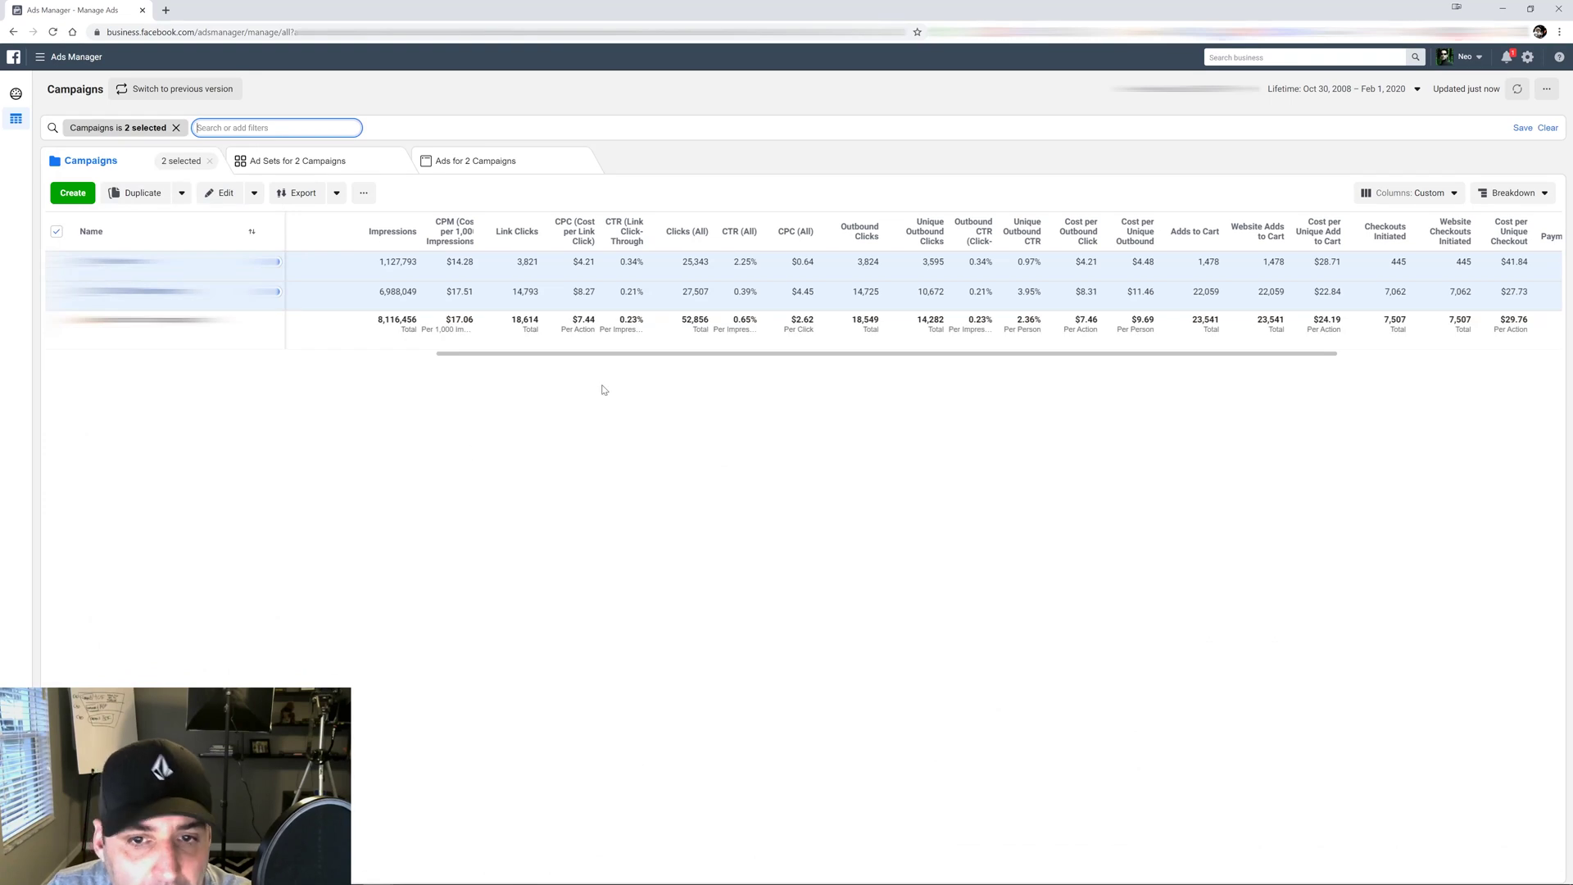
# Step: Show only the ad sets of the first listed campaign and sort them by Results in descending order
pyautogui.moveTo(567, 352)
pyautogui.mouseDown()
pyautogui.moveTo(206, 356)
pyautogui.moveTo(590, 365)
pyautogui.mouseUp()
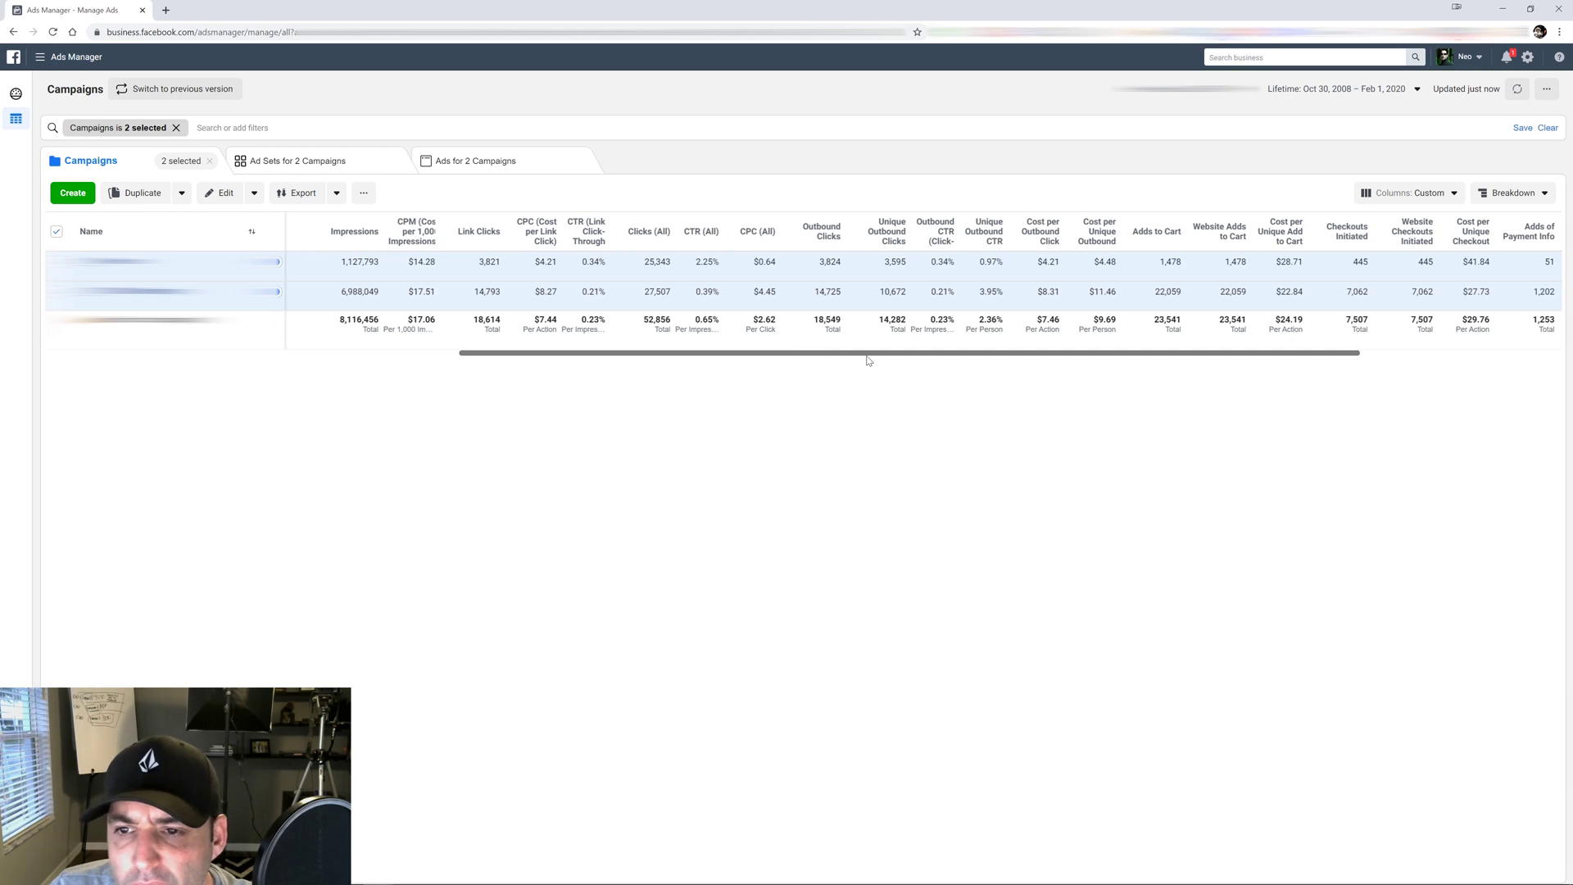
pyautogui.moveTo(864, 356); pyautogui.dragTo(980, 359)
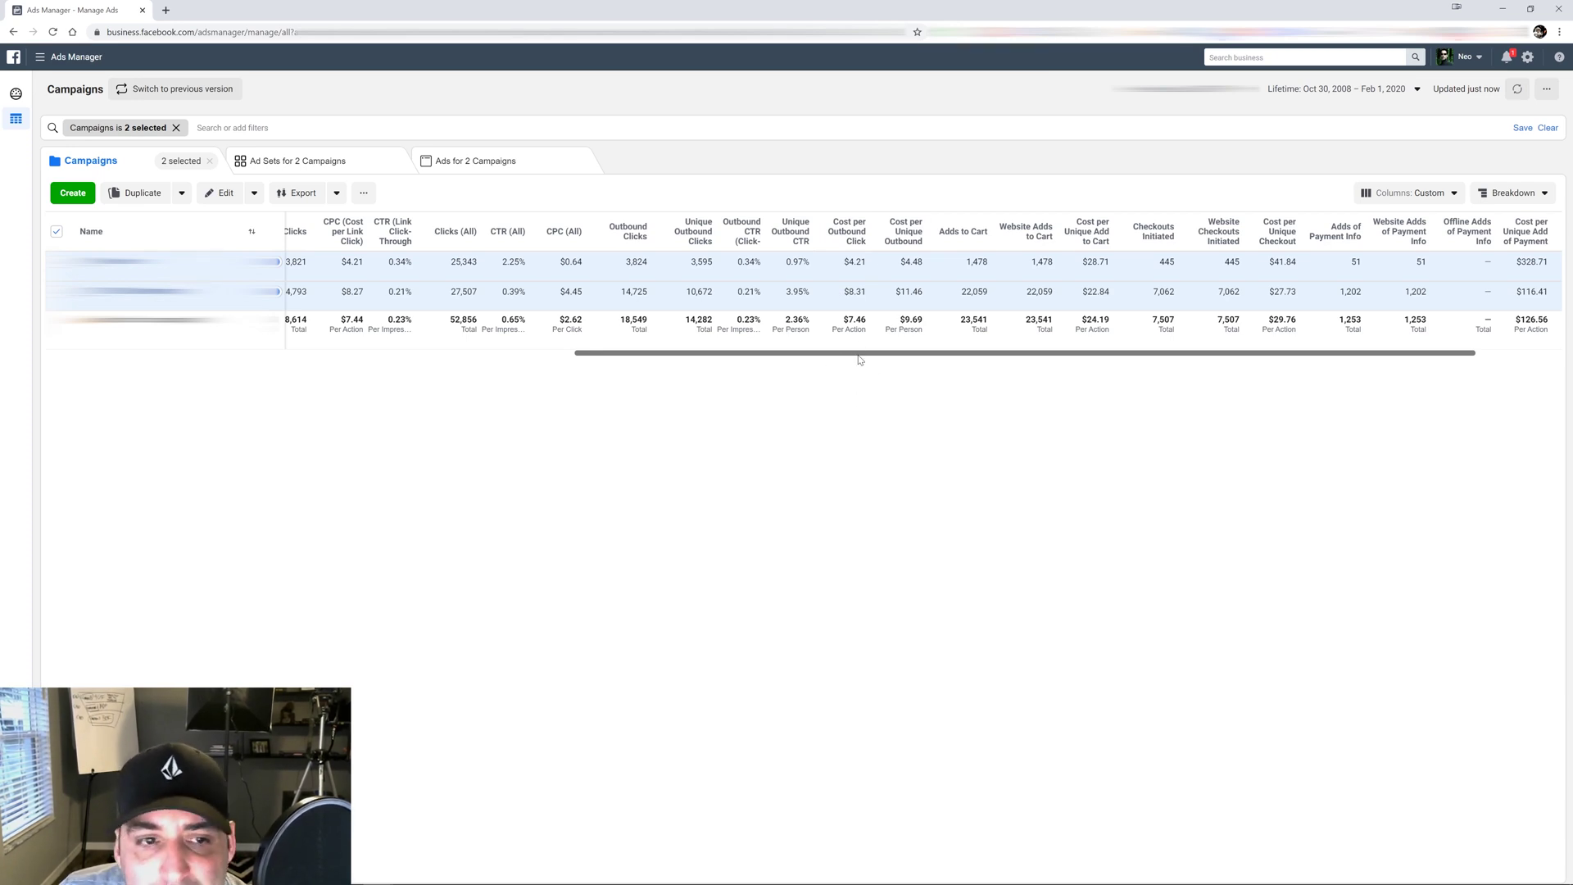
pyautogui.hscroll(4, 867, 355)
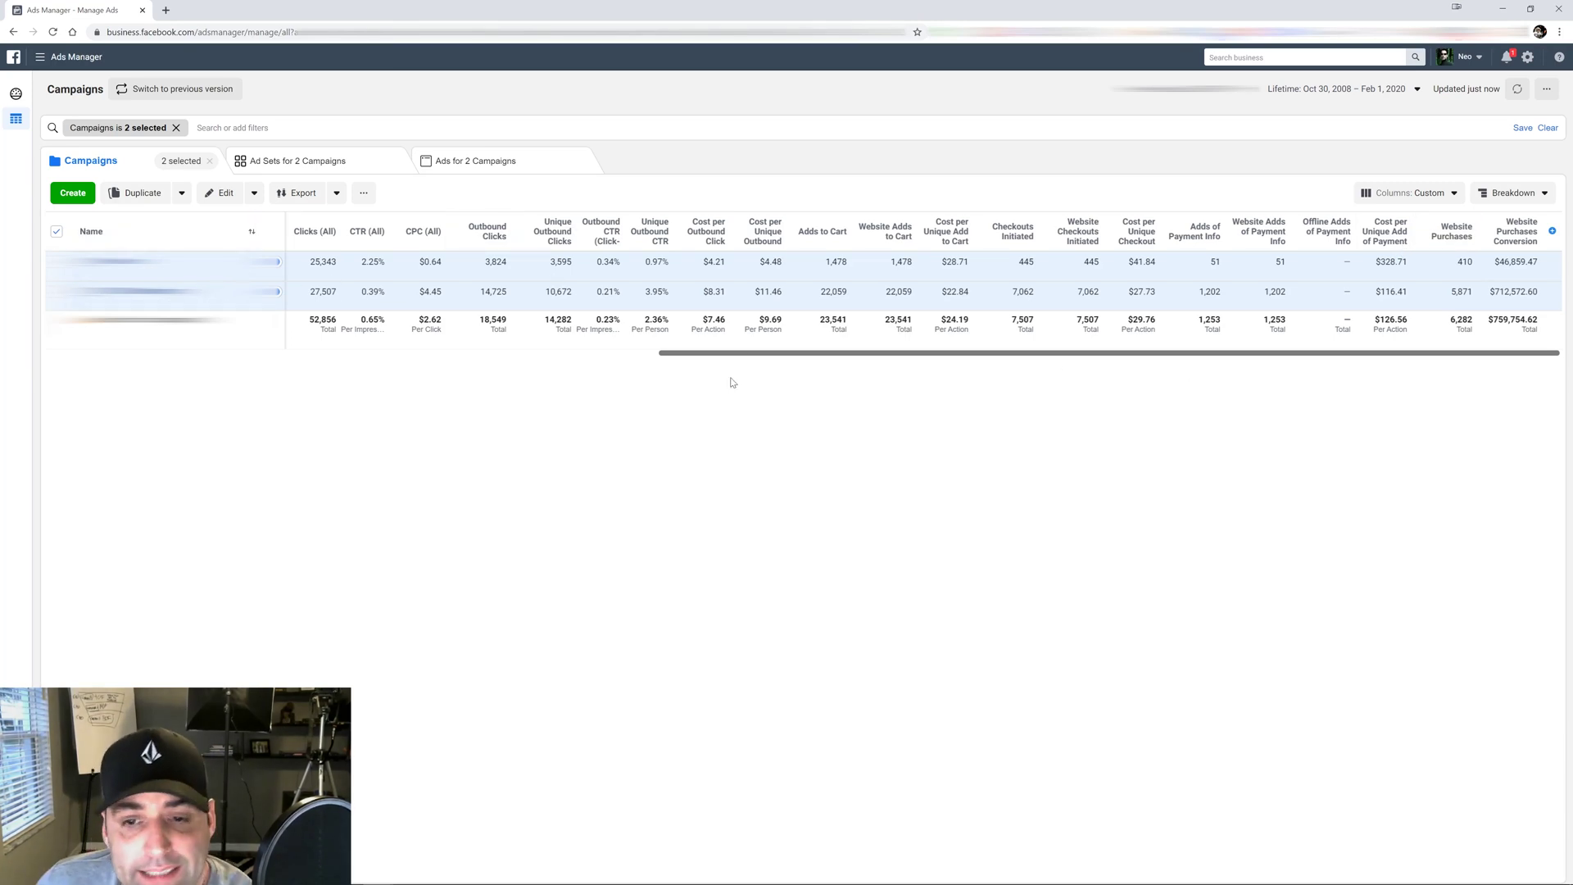
pyautogui.moveTo(750, 355); pyautogui.dragTo(298, 354)
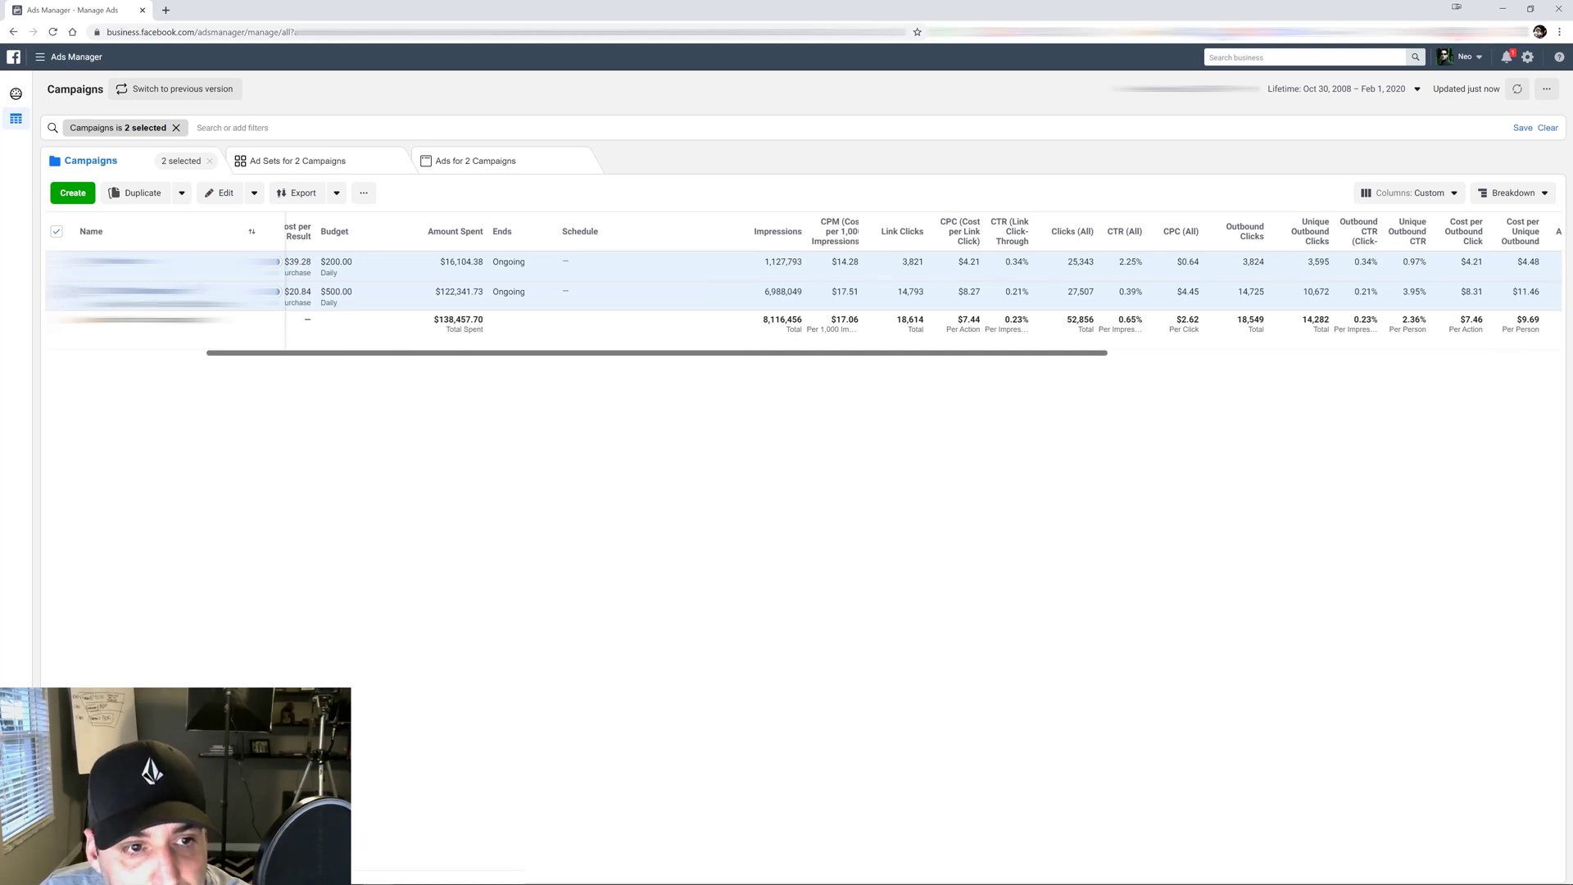
pyautogui.click(305, 167)
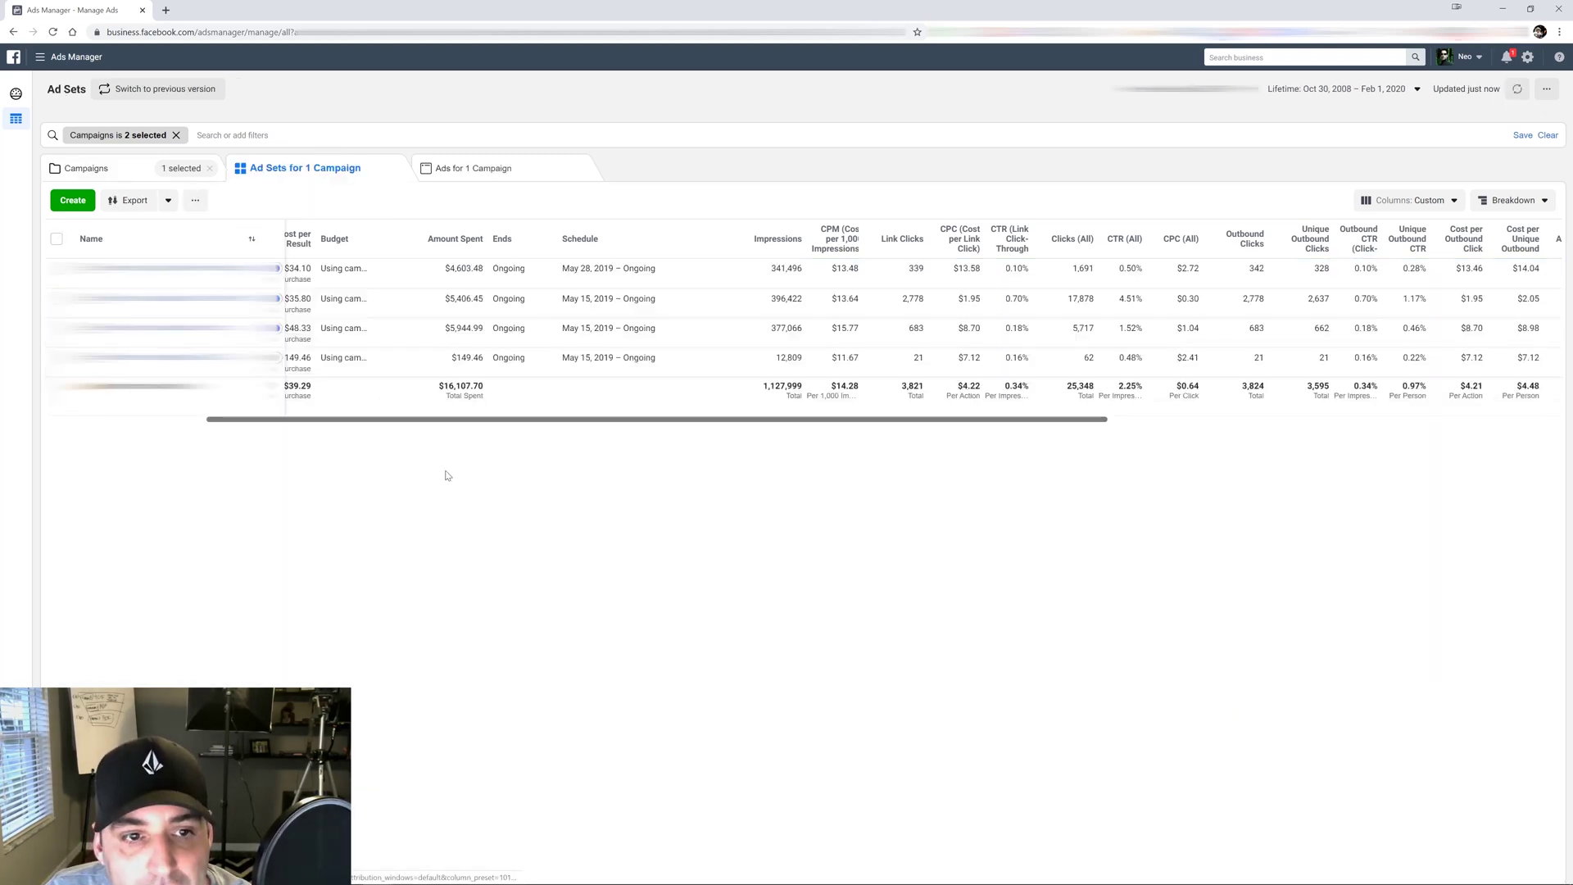
pyautogui.moveTo(516, 421); pyautogui.dragTo(301, 414)
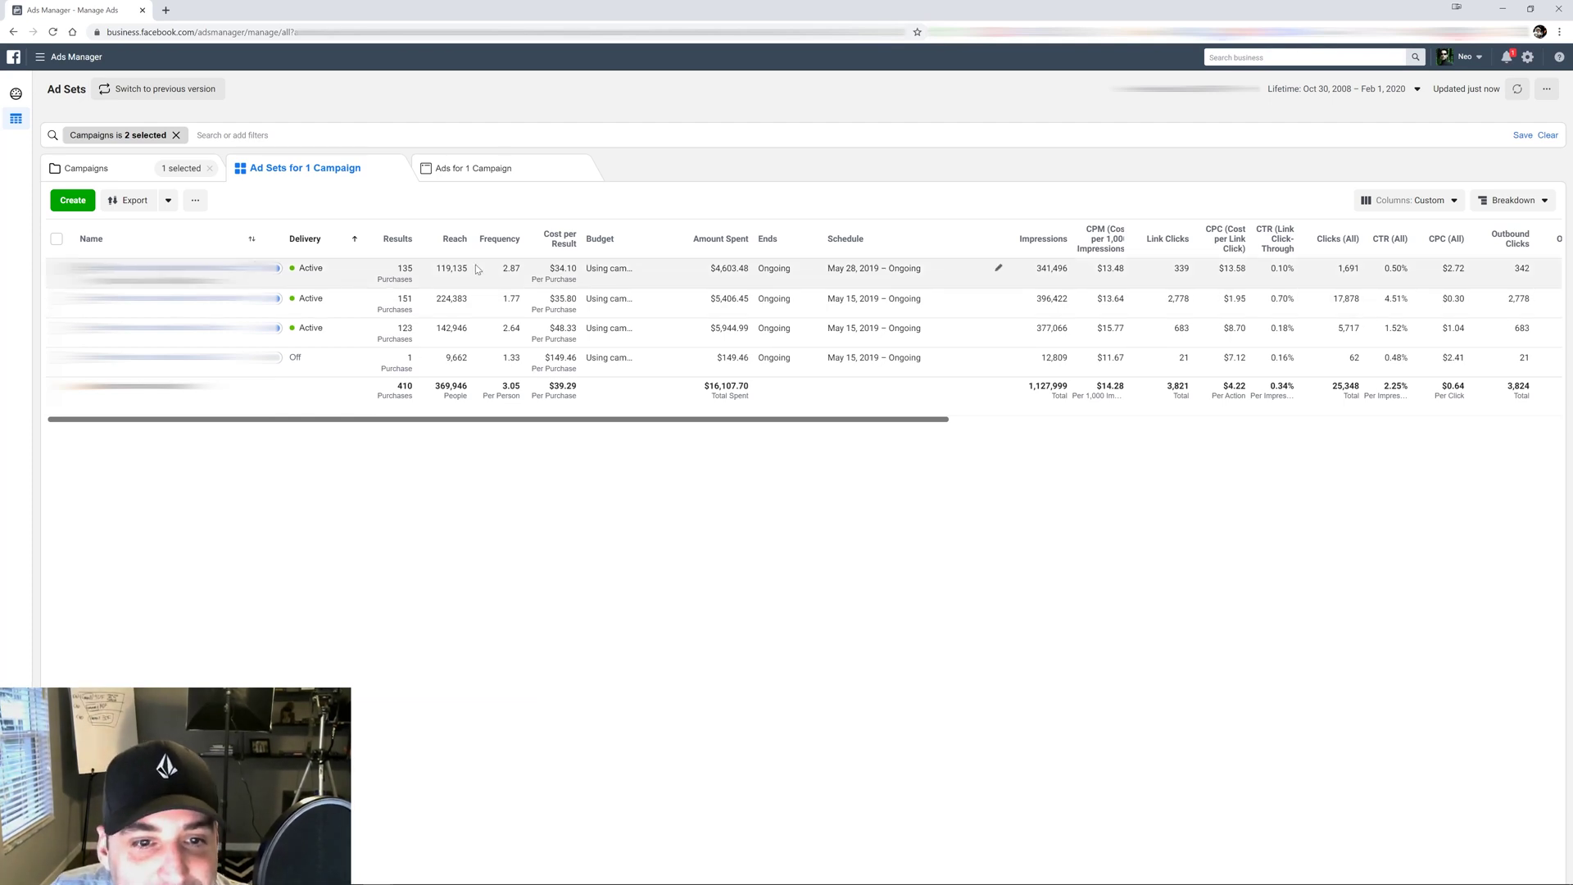
pyautogui.click(401, 240)
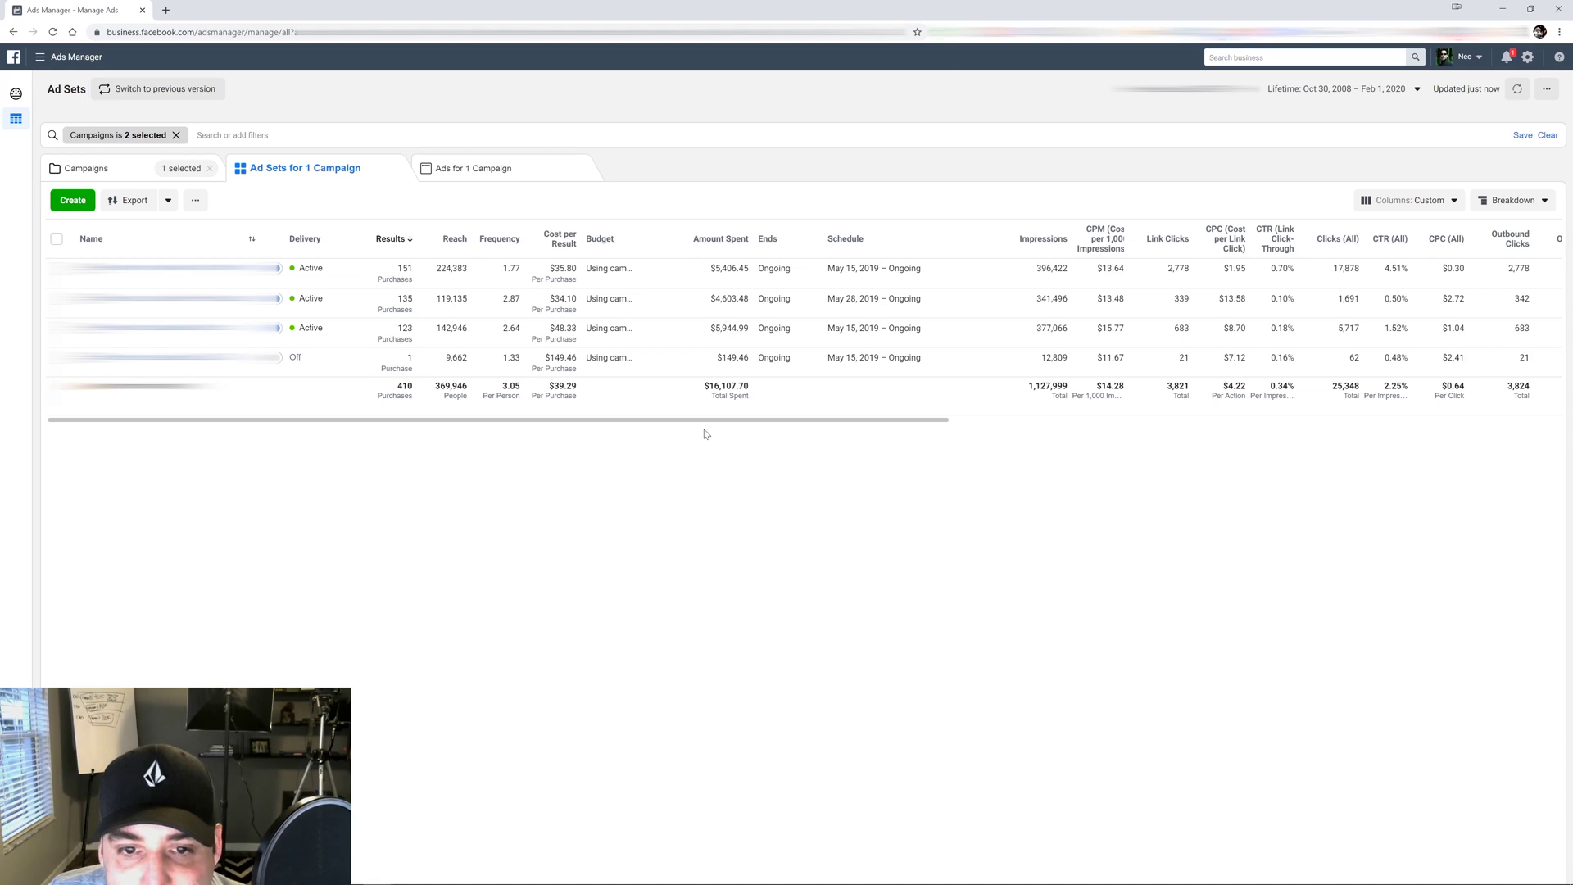
# Step: Examine the ad sets' metrics from results and link clicks through adds to cart, checkouts, payment info and website purchases
pyautogui.hscroll(10, 703, 430)
pyautogui.hscroll(-8, 817, 399)
pyautogui.hscroll(-2, 817, 400)
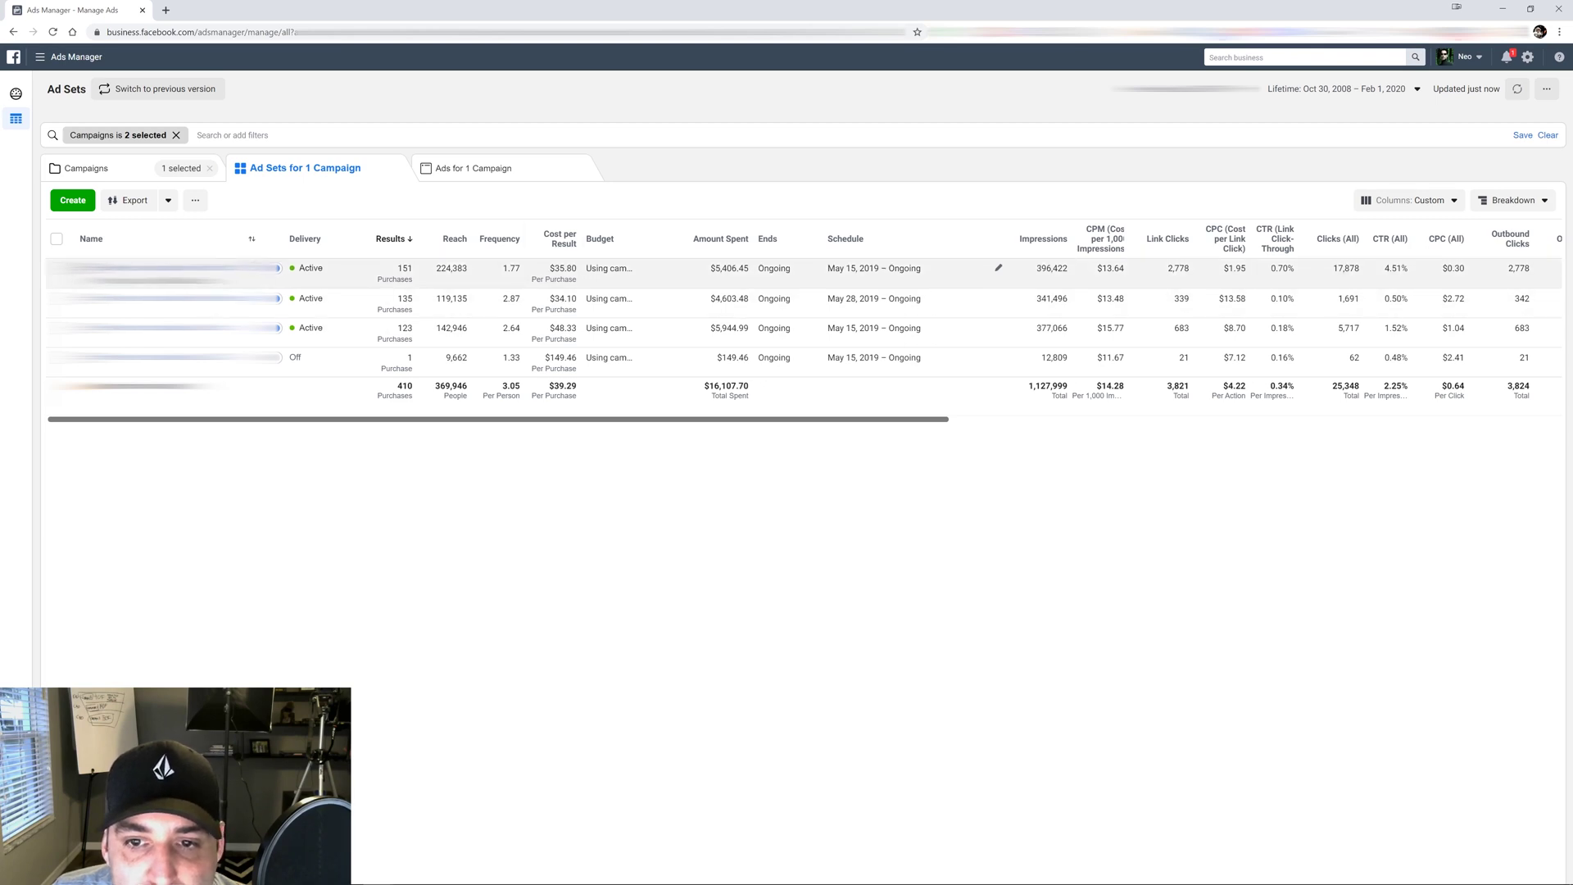
pyautogui.moveTo(670, 422); pyautogui.dragTo(1106, 404)
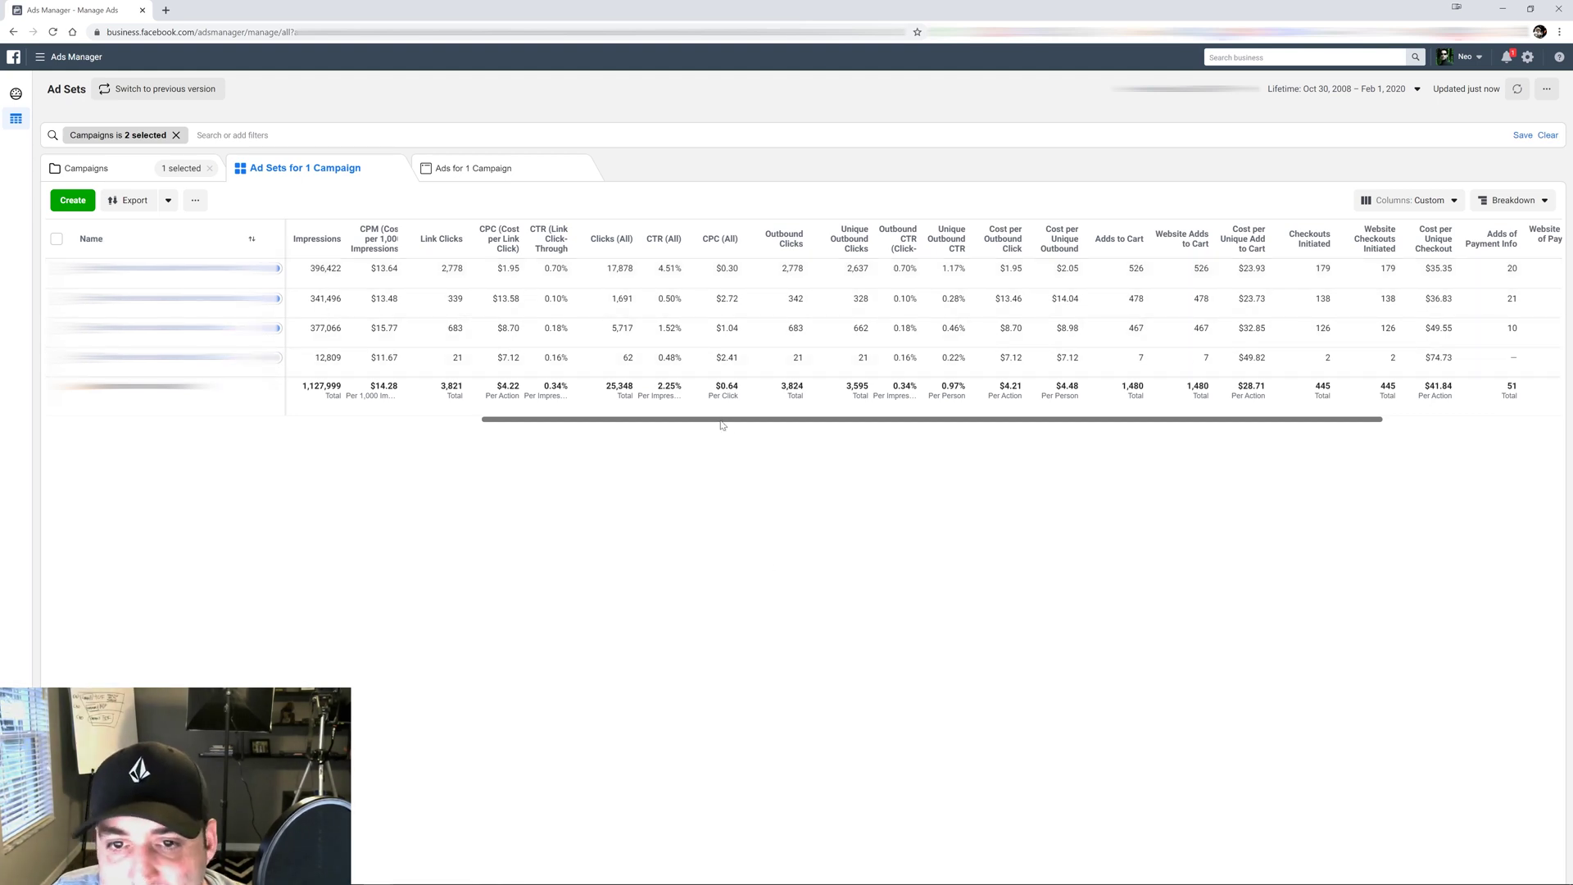
pyautogui.moveTo(719, 422); pyautogui.dragTo(931, 430)
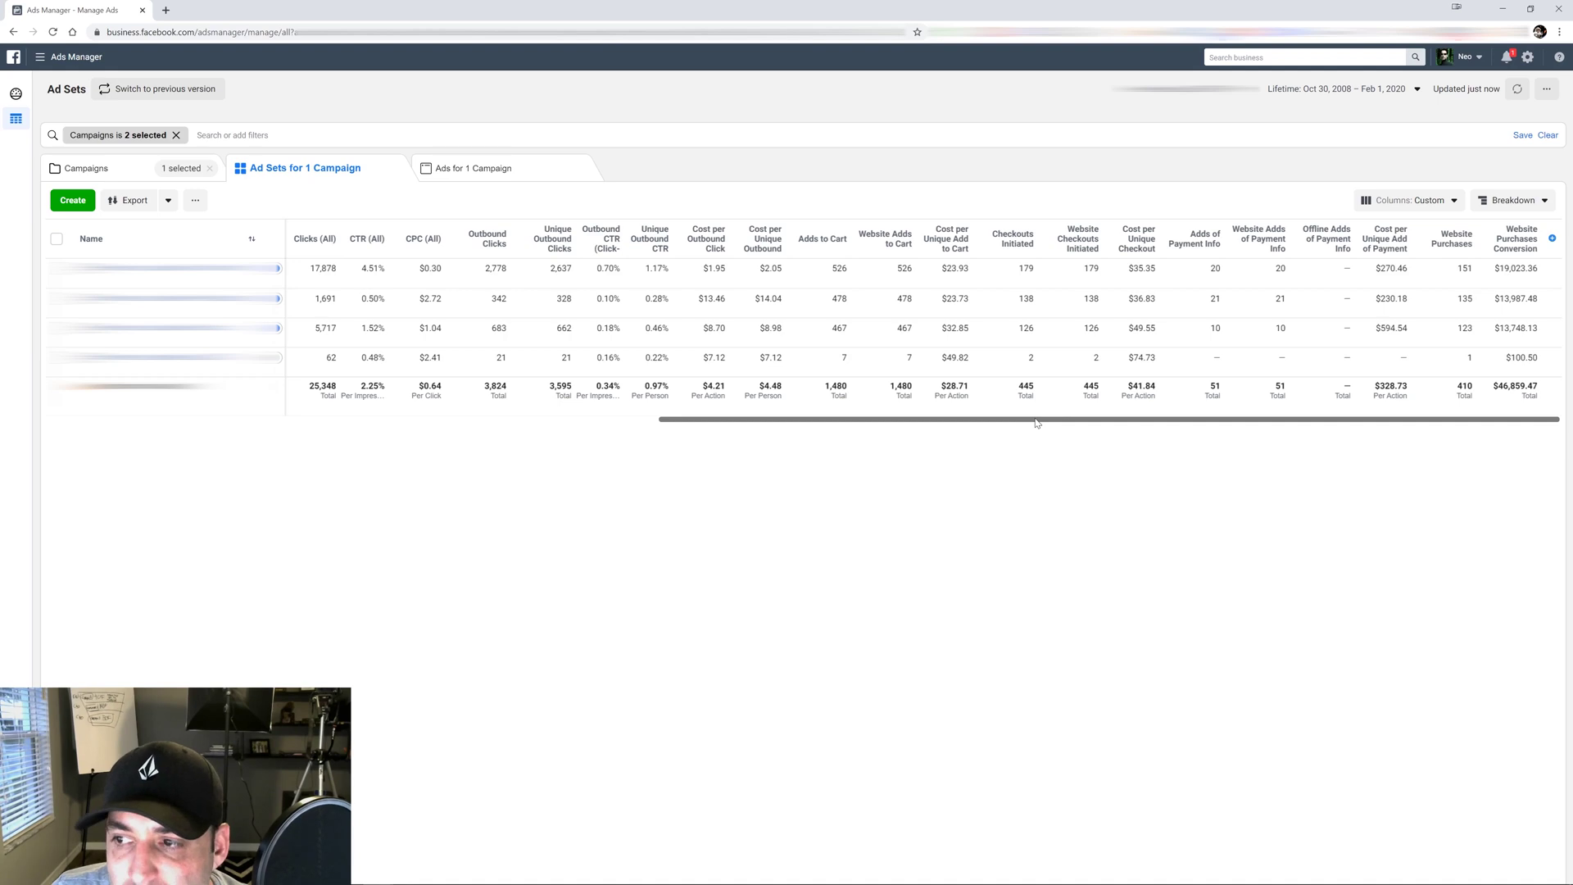
pyautogui.moveTo(1036, 423); pyautogui.dragTo(882, 419)
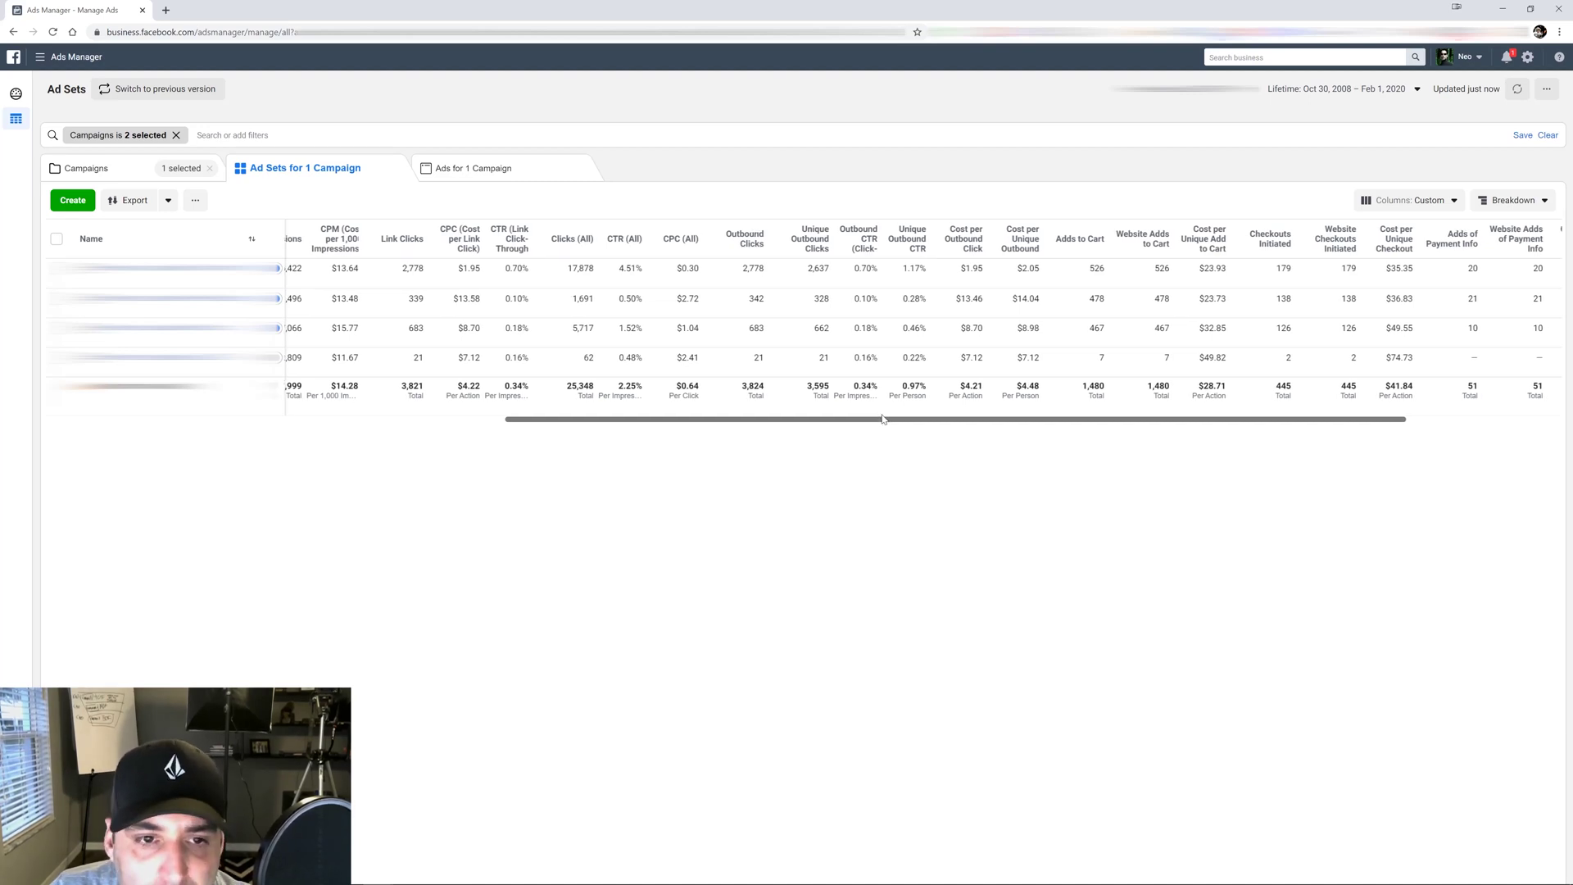
pyautogui.moveTo(882, 419); pyautogui.dragTo(869, 420)
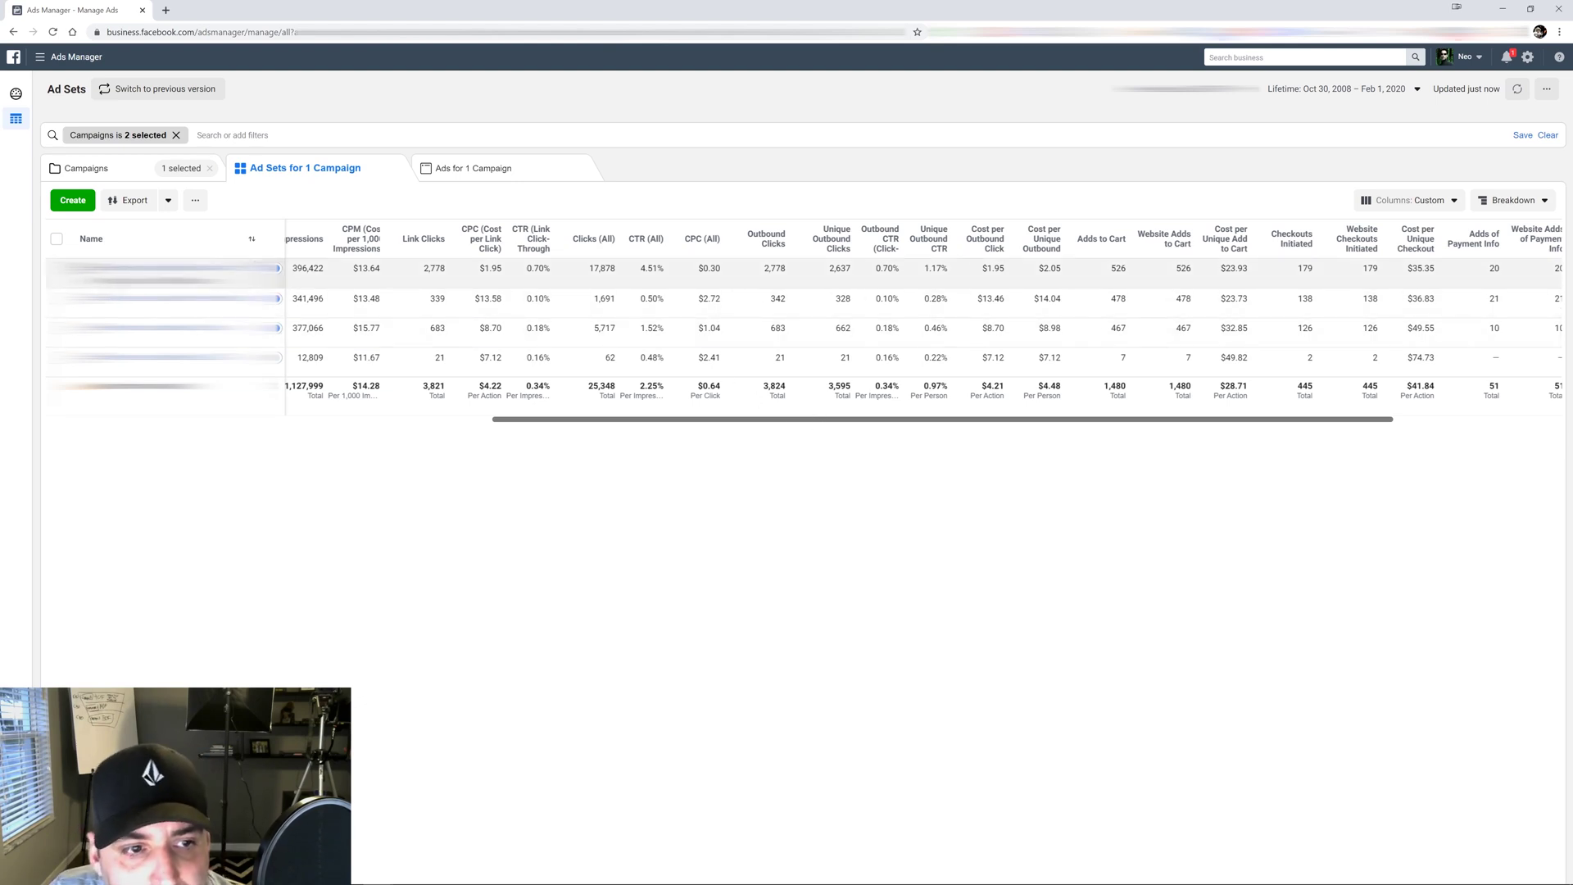
# Step: Select the second listed ad set and filter the ad sets table by that selection
pyautogui.click(394, 299)
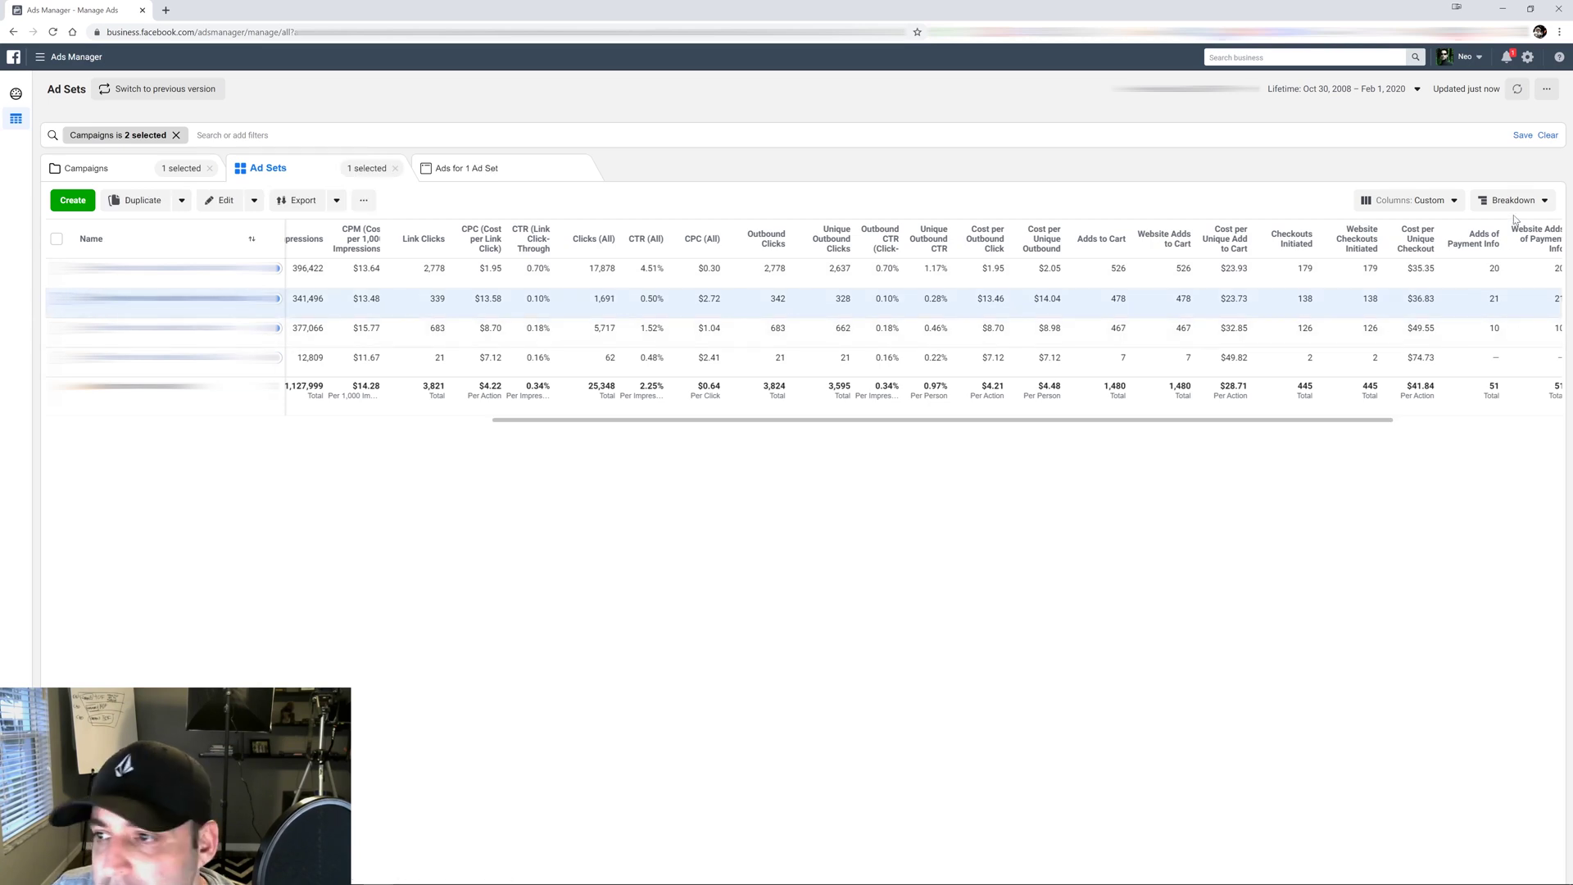
pyautogui.click(307, 136)
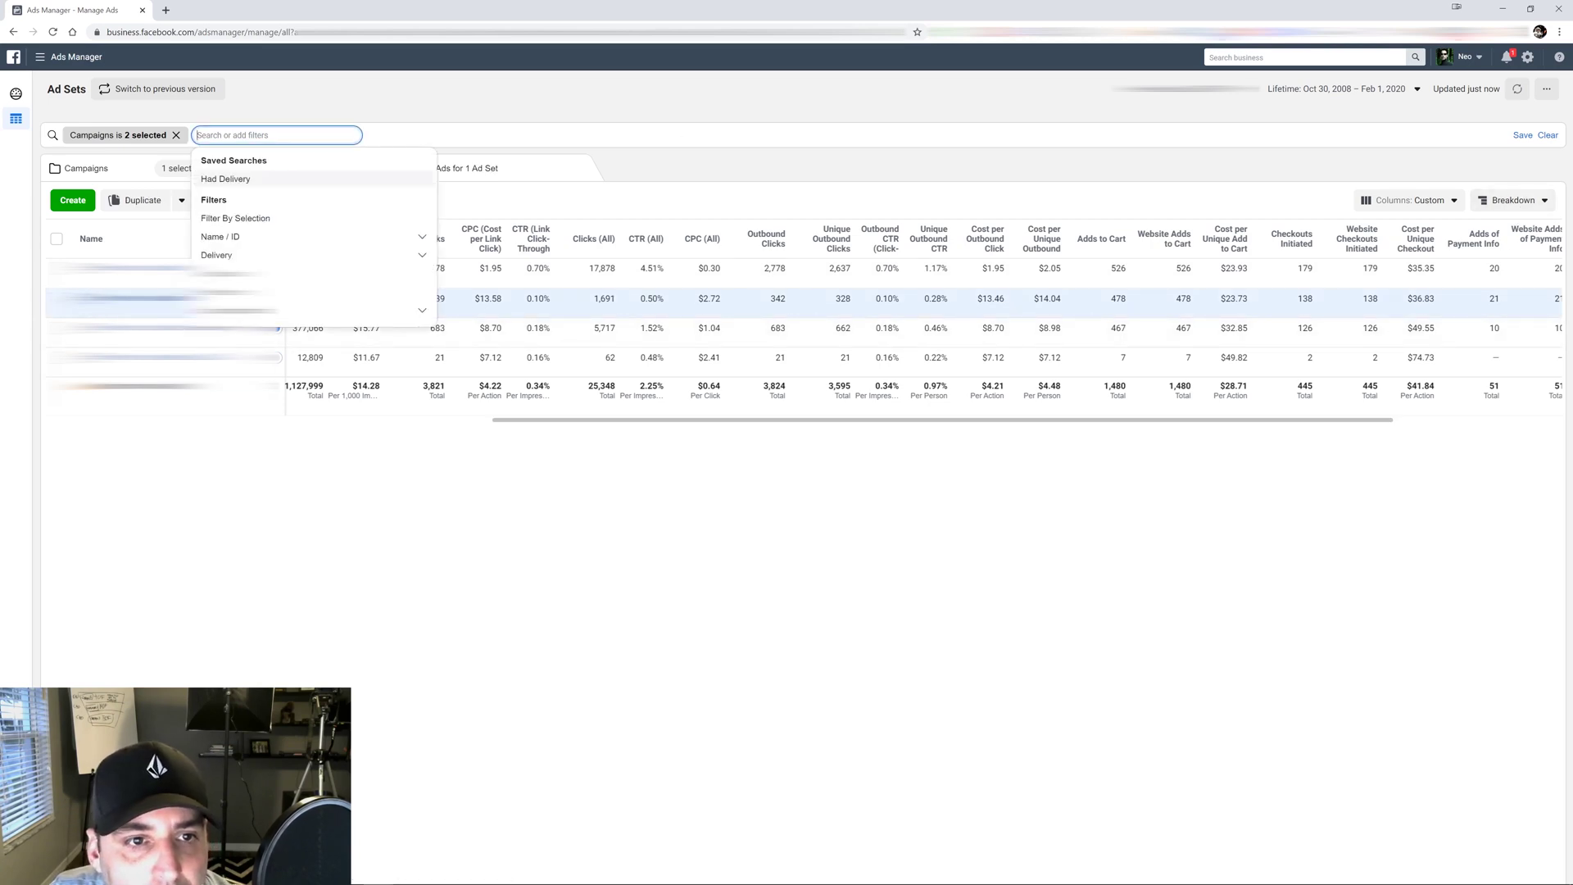
pyautogui.click(284, 219)
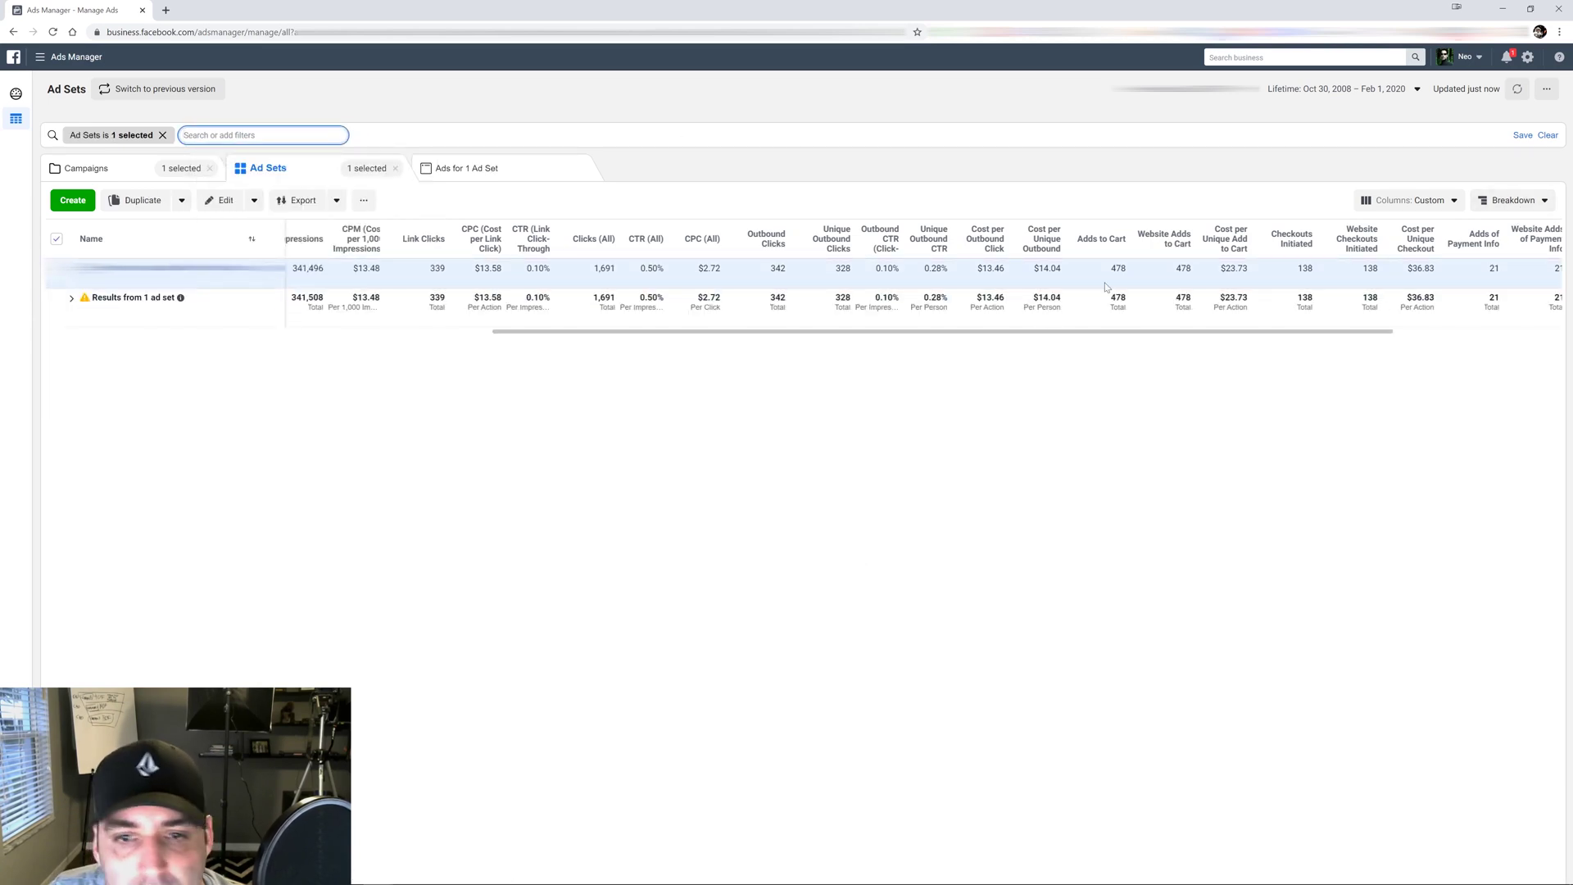
# Step: Break the filtered ad set down by age and compare the age groups through to website purchases conversion value
pyautogui.click(1517, 201)
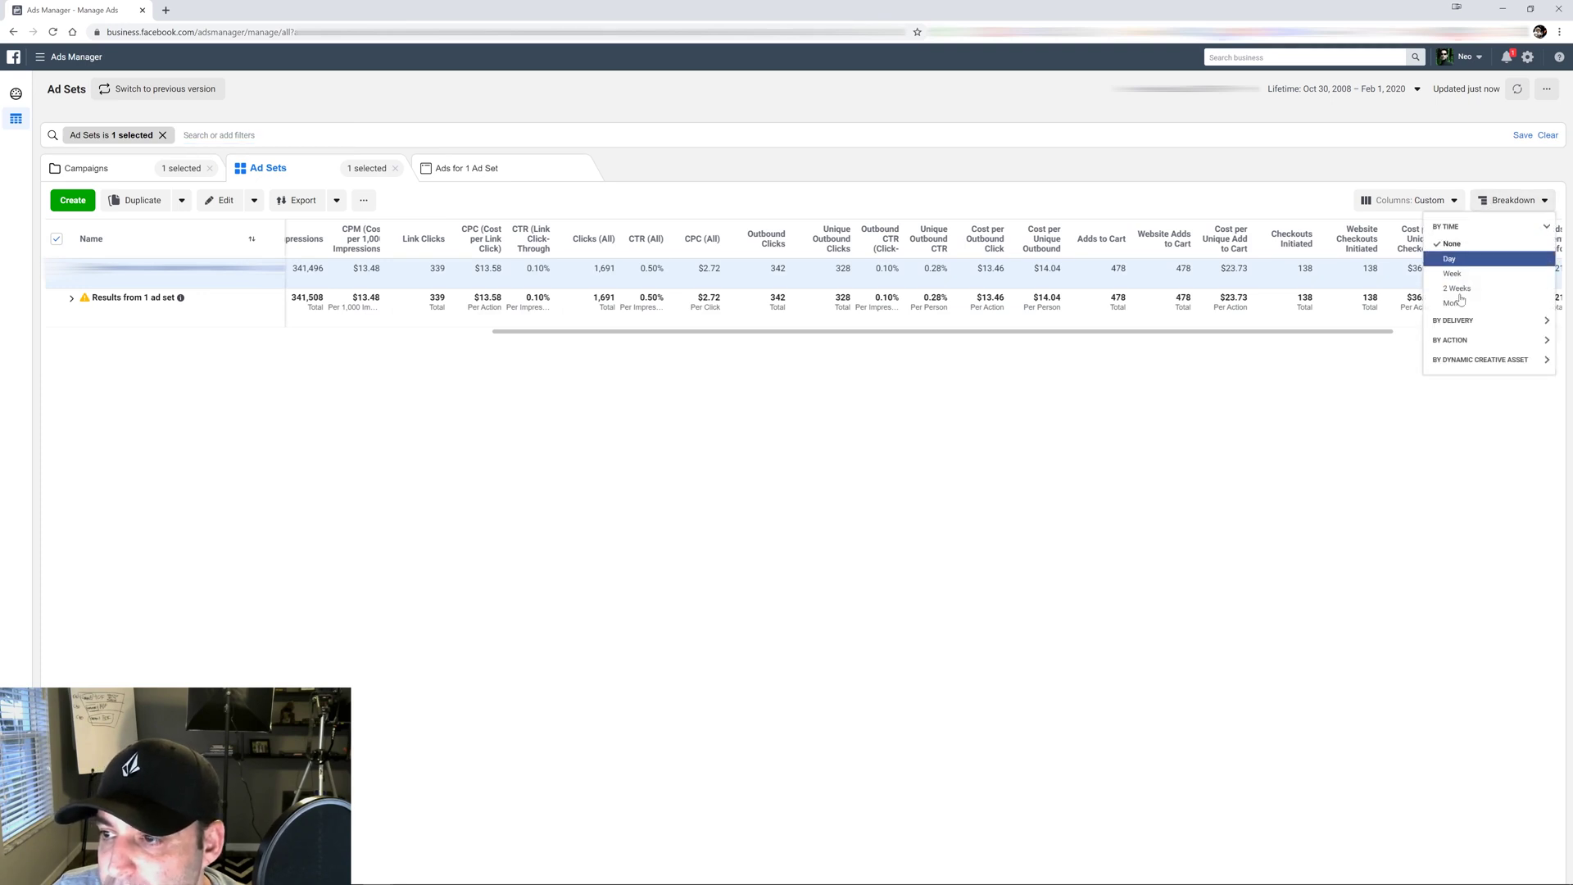
pyautogui.click(1457, 321)
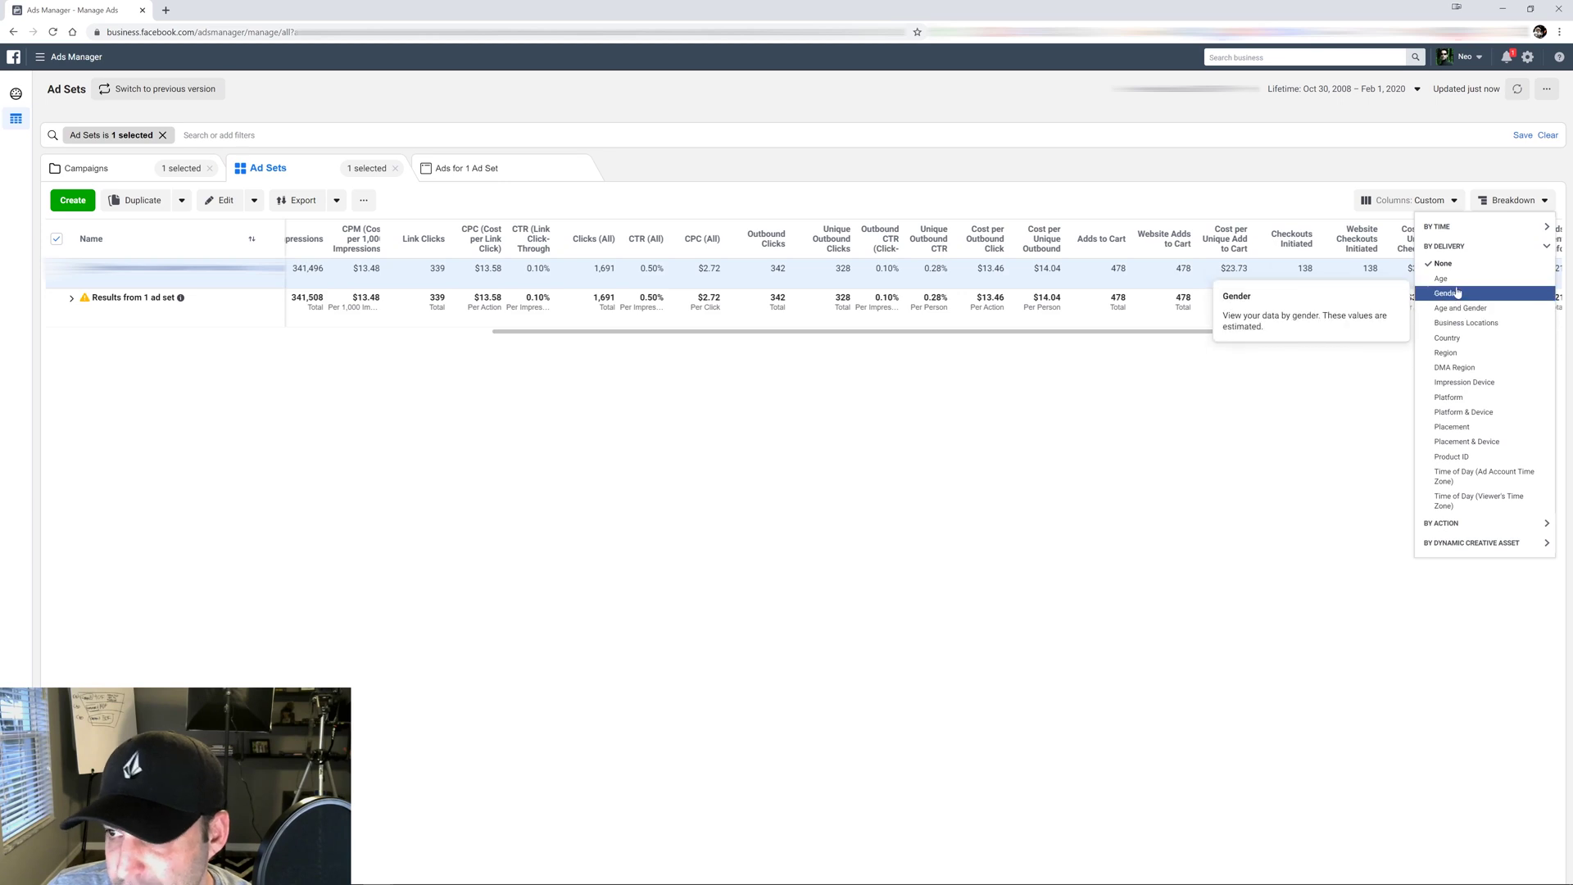
pyautogui.click(1456, 279)
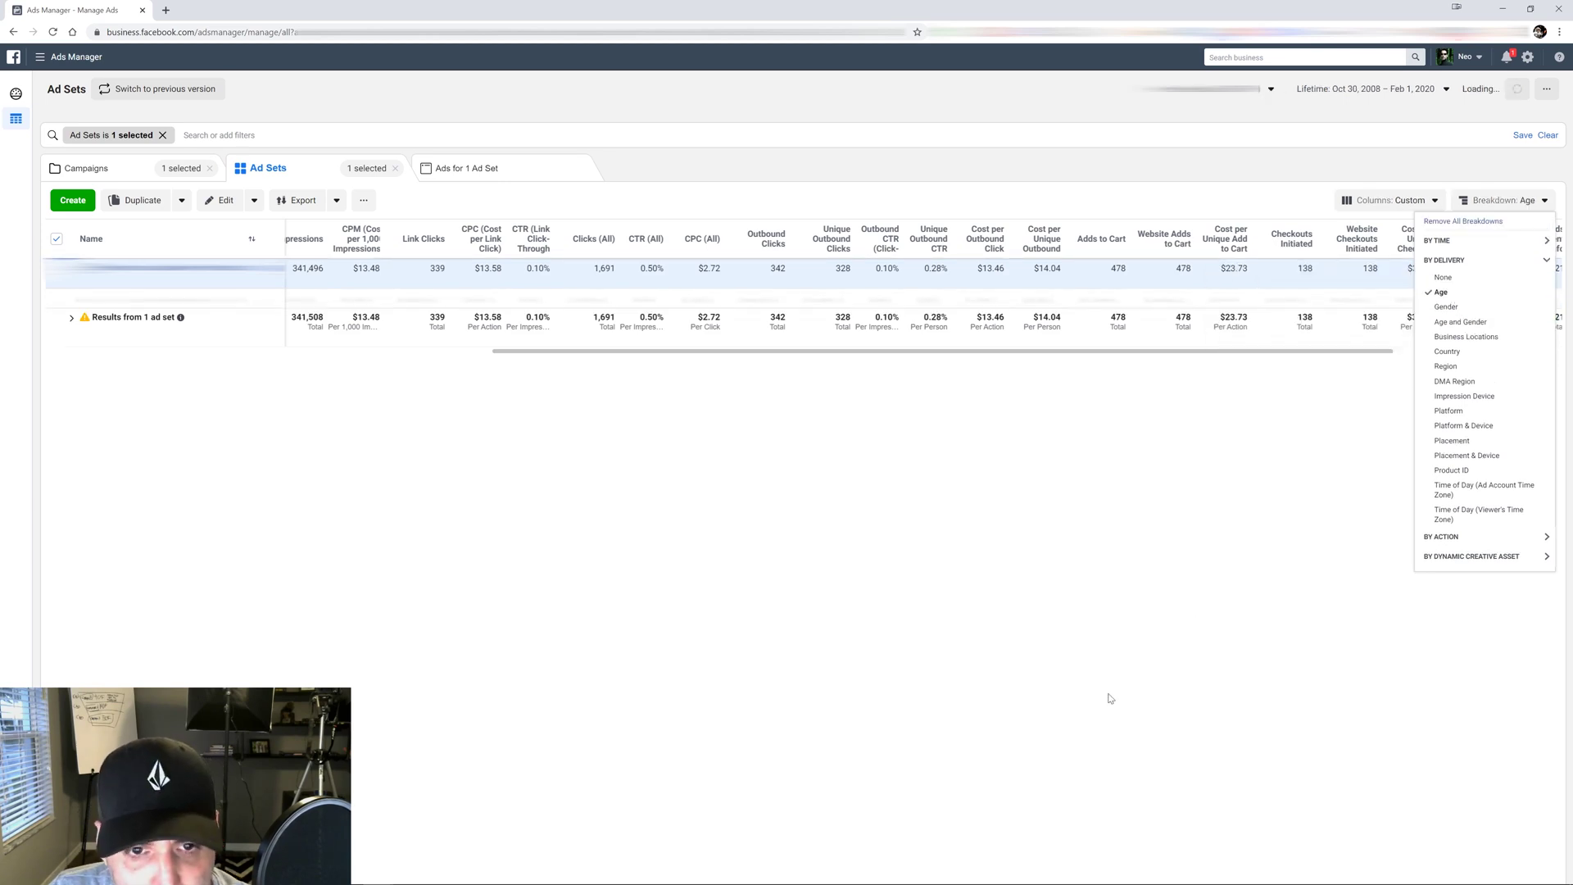
pyautogui.click(521, 476)
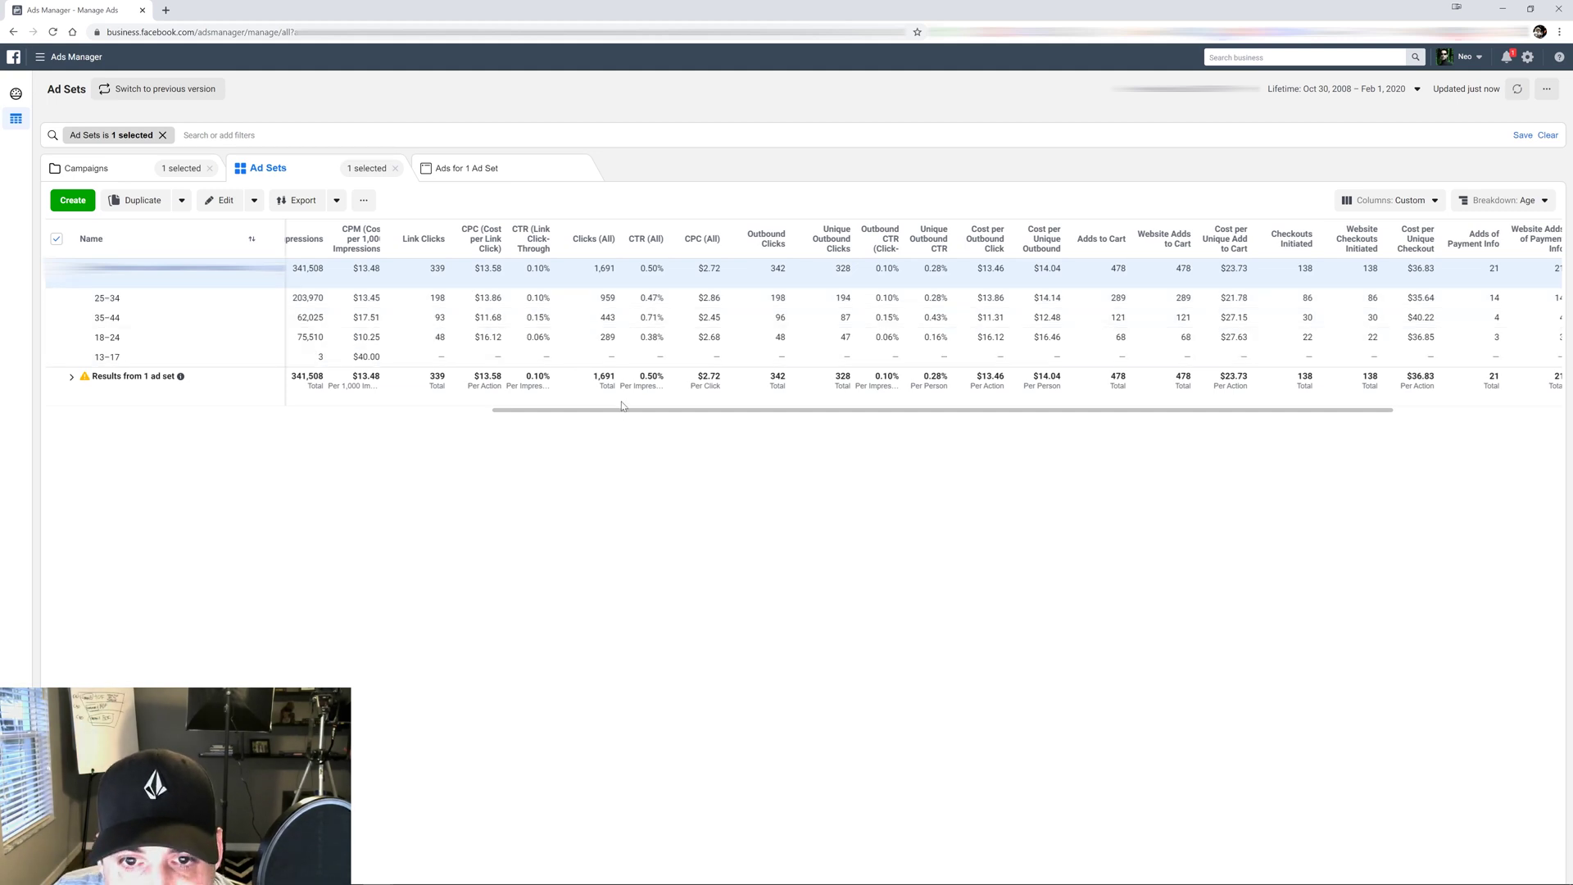
pyautogui.moveTo(629, 414); pyautogui.dragTo(852, 431)
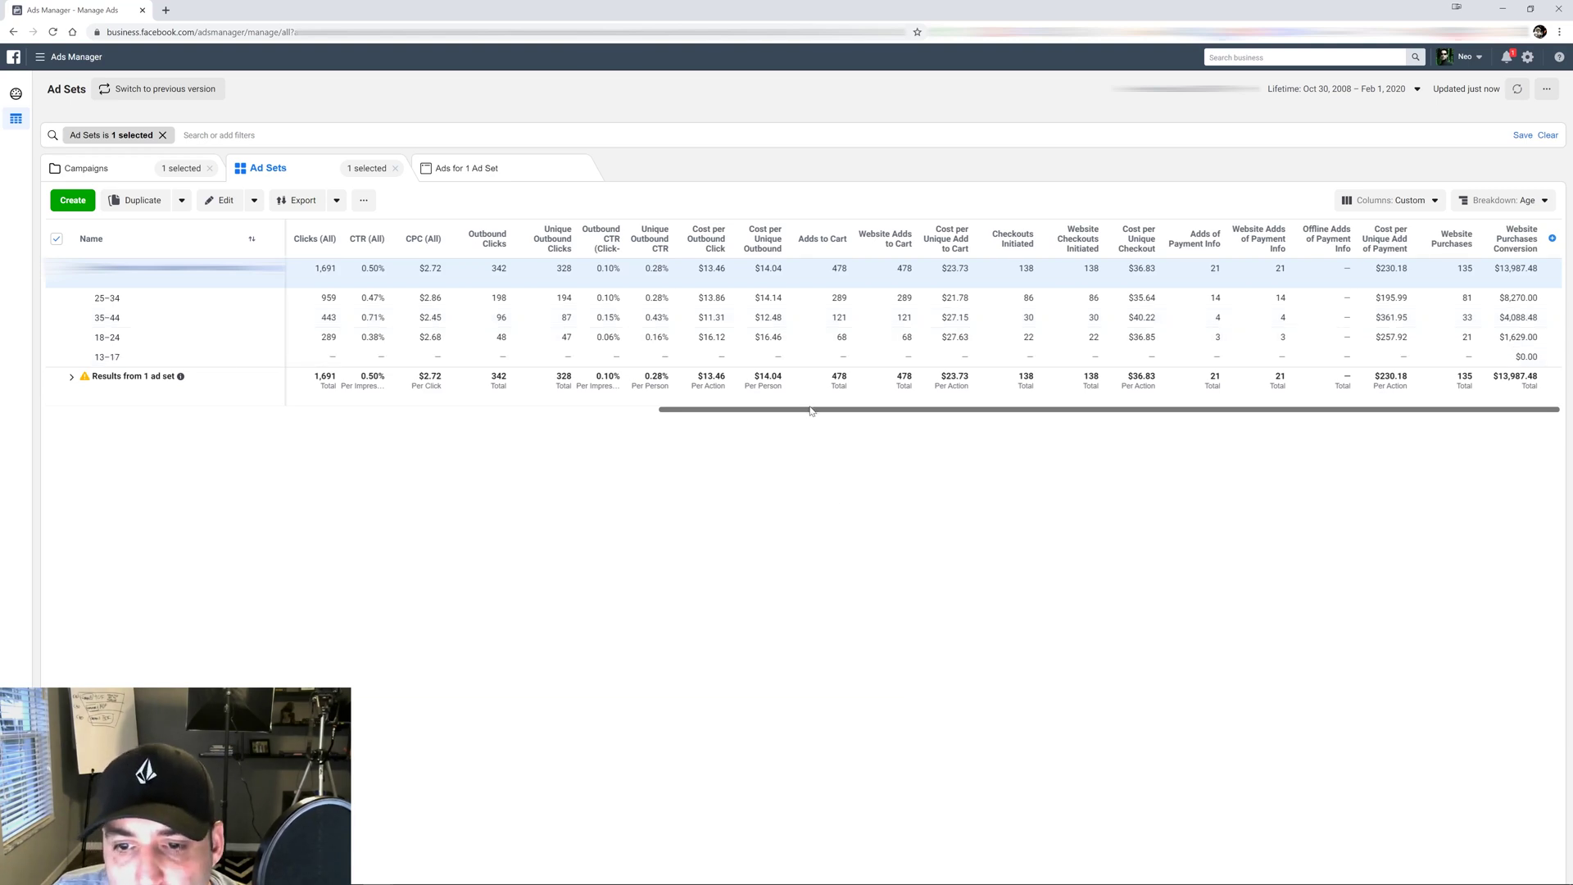
pyautogui.moveTo(811, 415); pyautogui.dragTo(1033, 458)
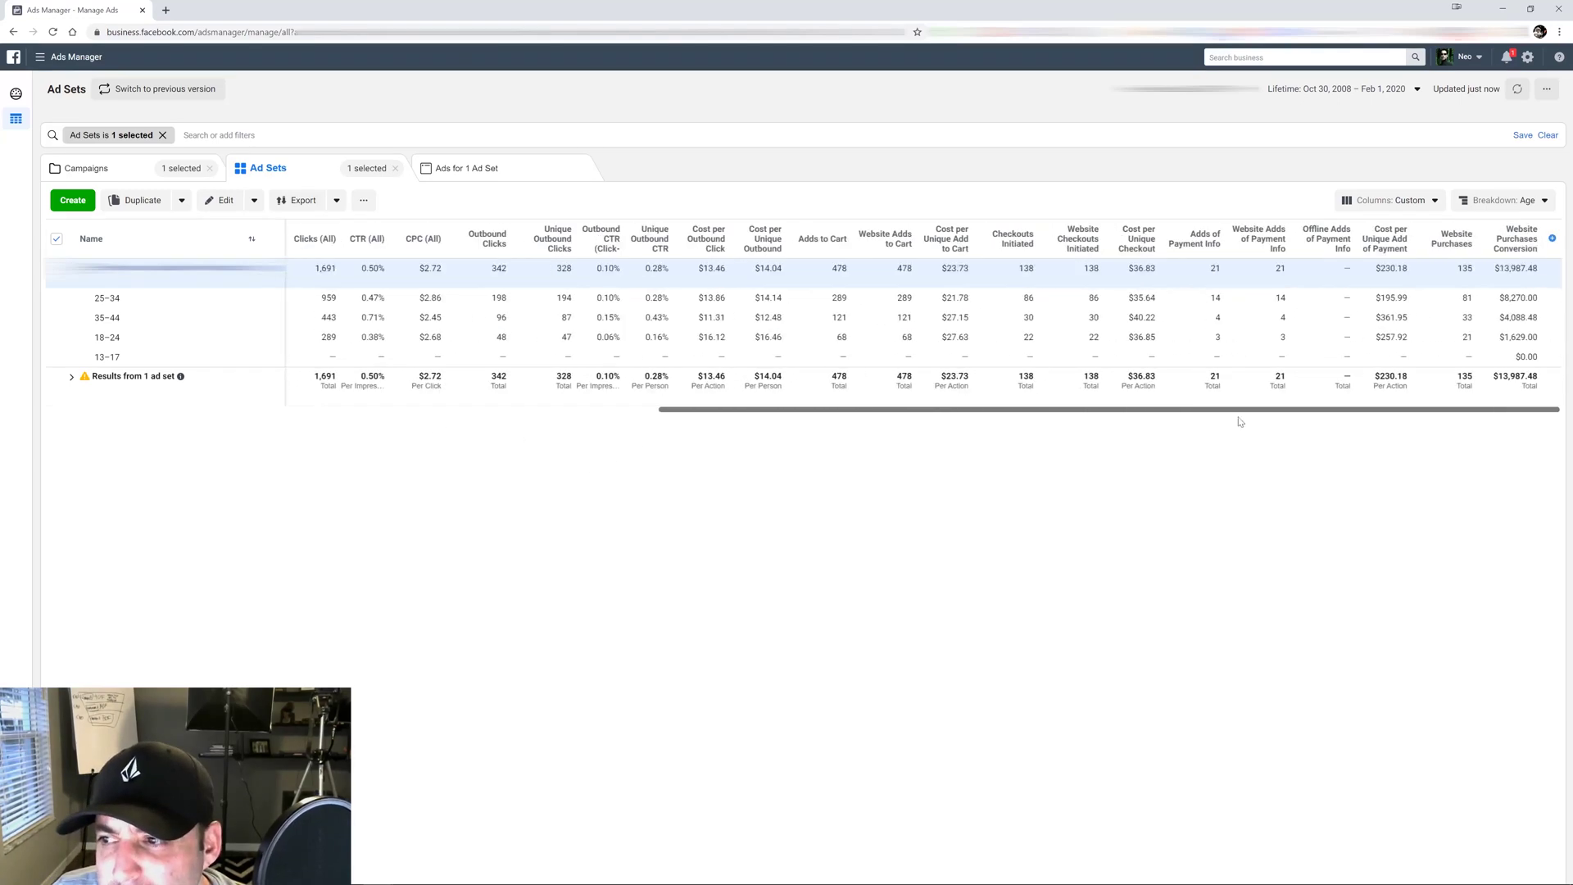
# Step: Switch the ad set's delivery breakdown to Platform & Device and view the resulting rows
pyautogui.click(1518, 204)
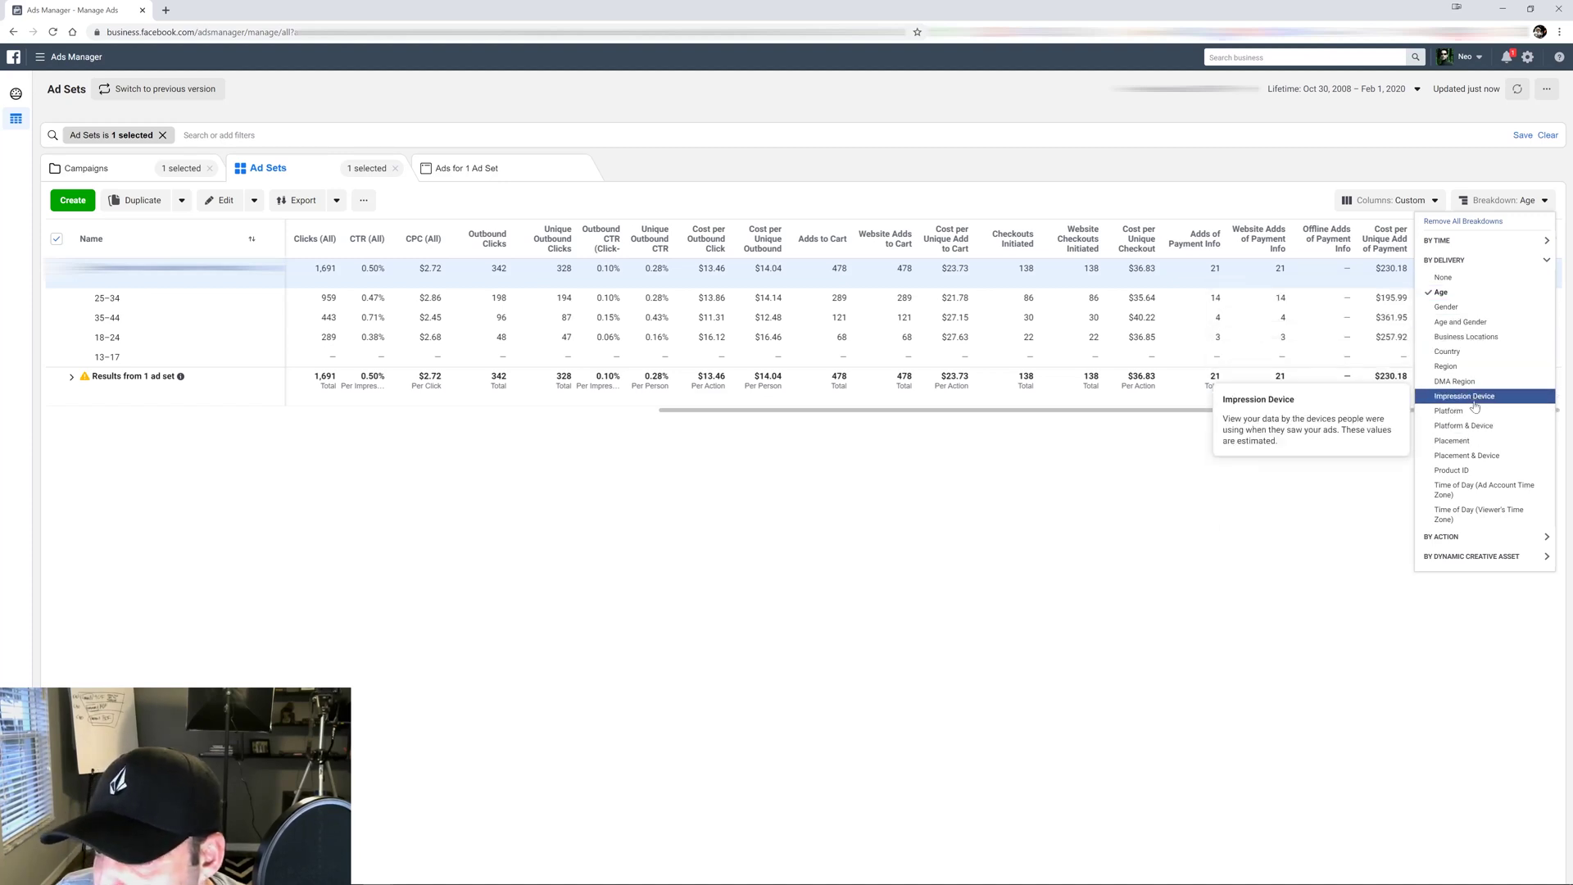
pyautogui.click(1466, 427)
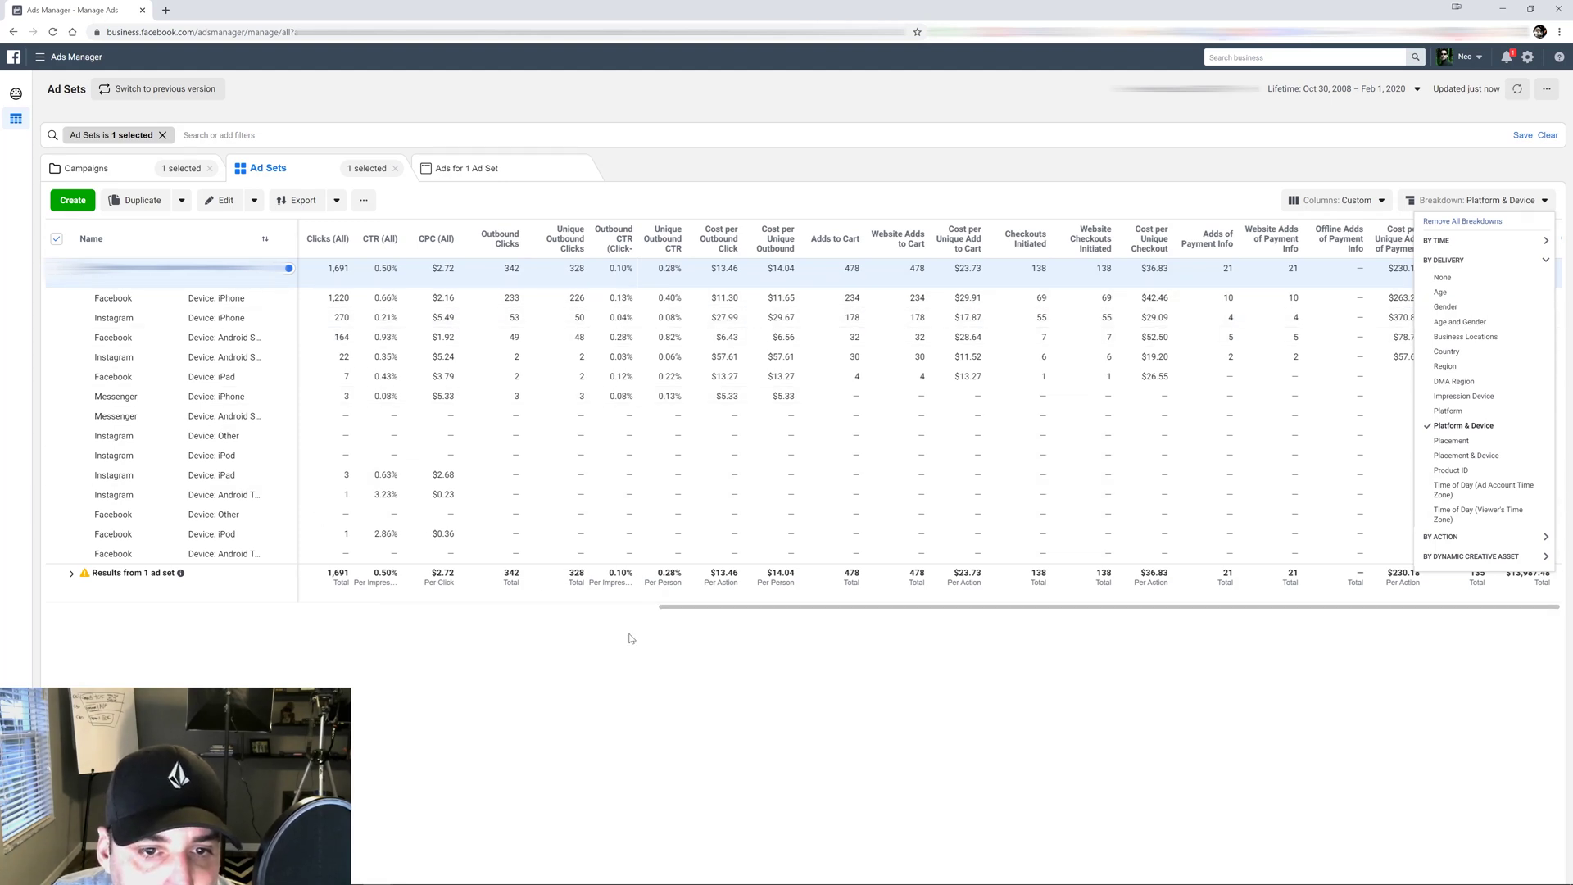
pyautogui.click(798, 628)
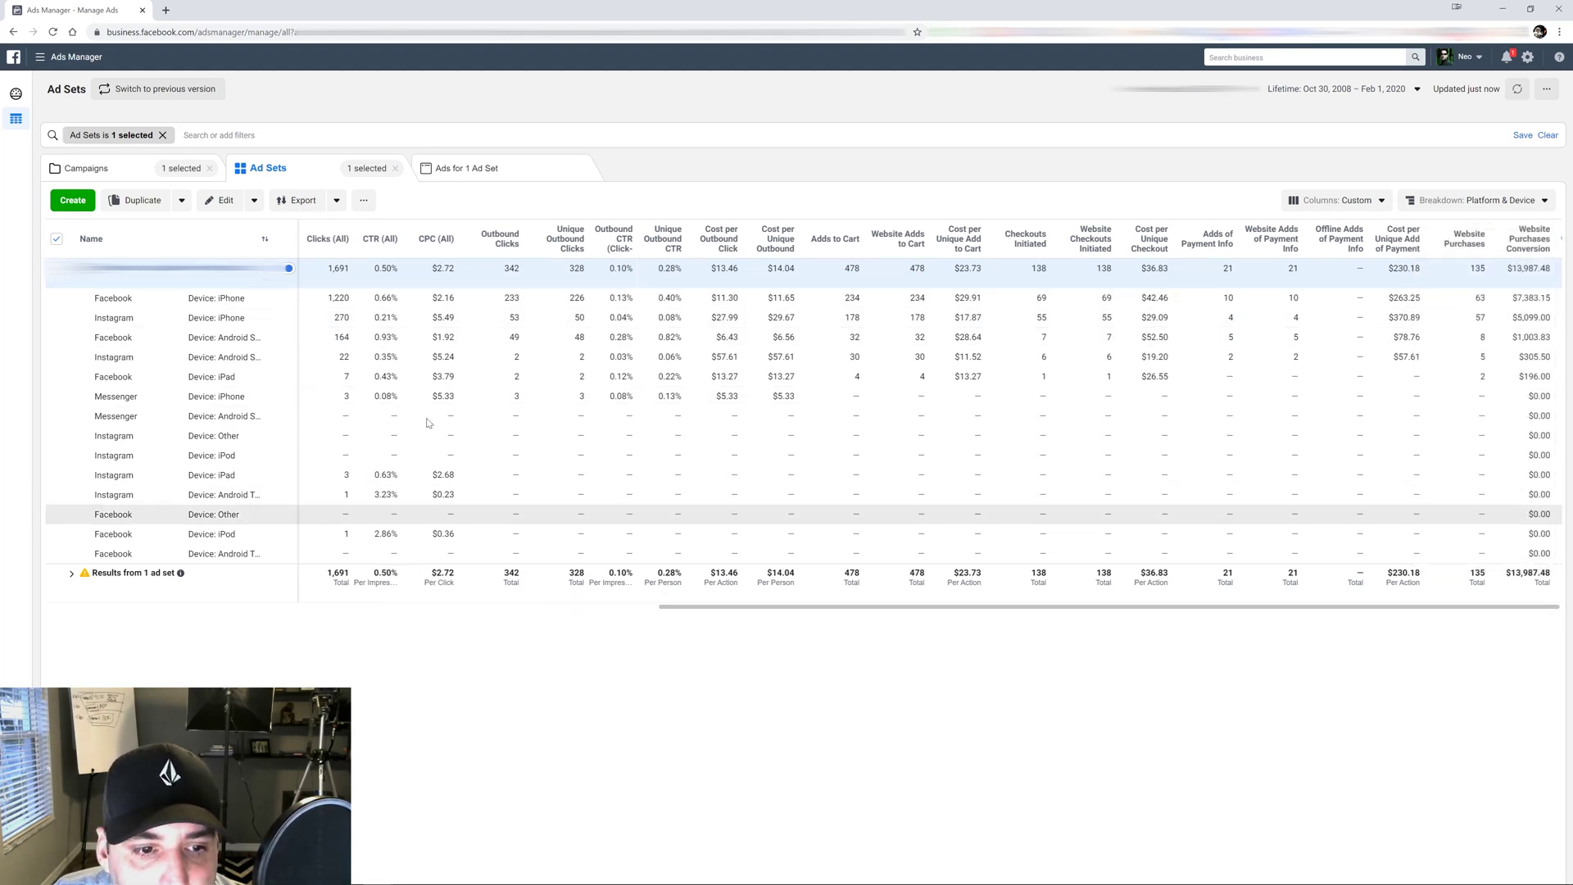
# Step: Switch the ad set's delivery breakdown to Region to compare performance by state
pyautogui.click(1503, 203)
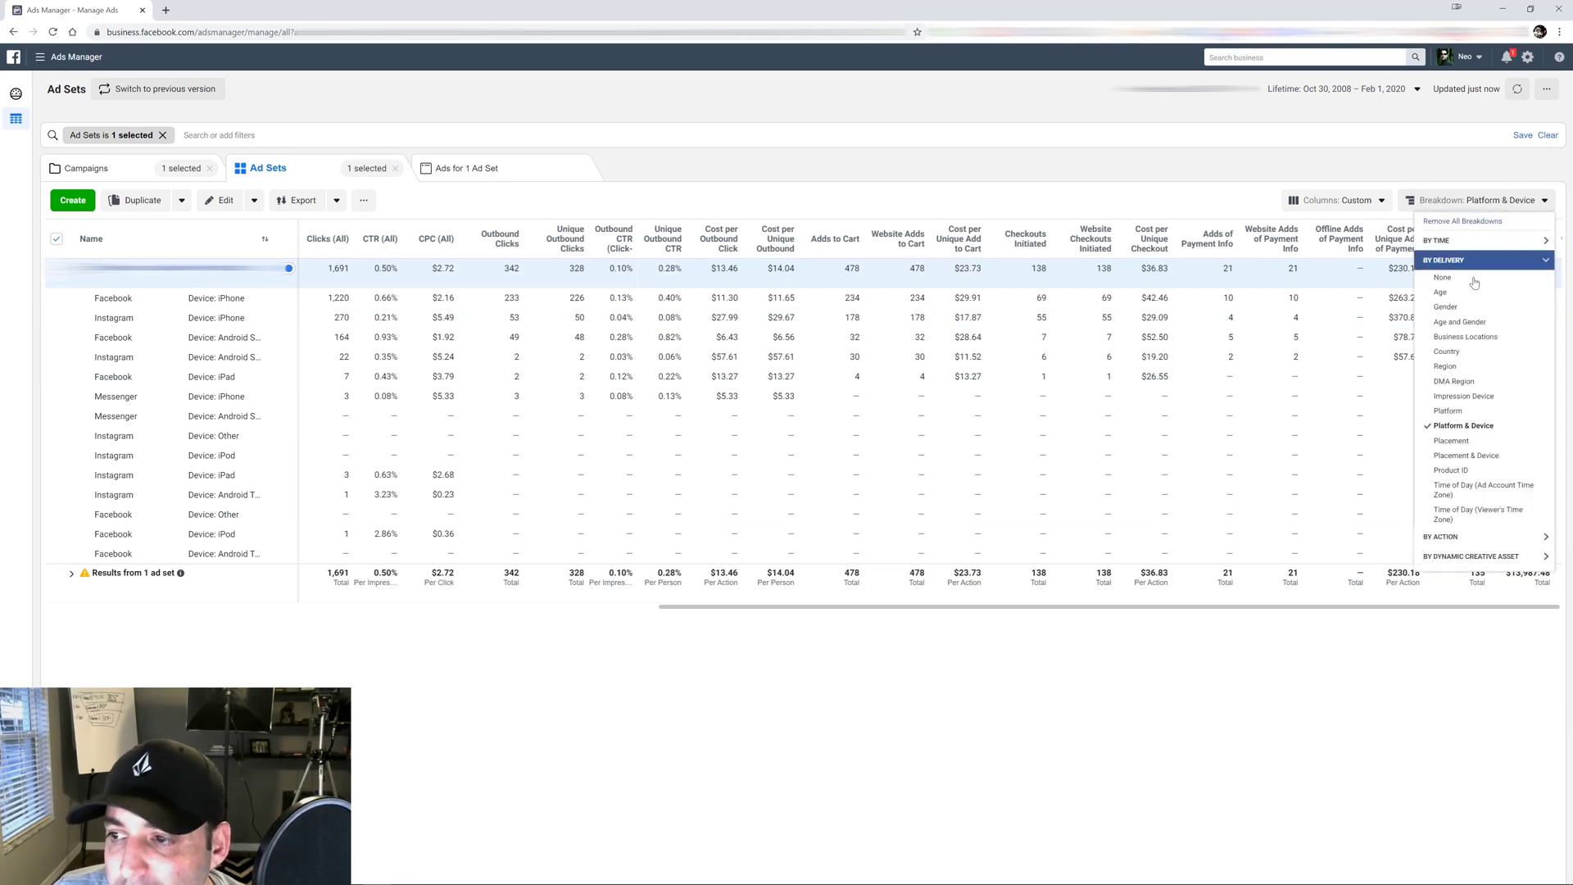
pyautogui.click(1473, 368)
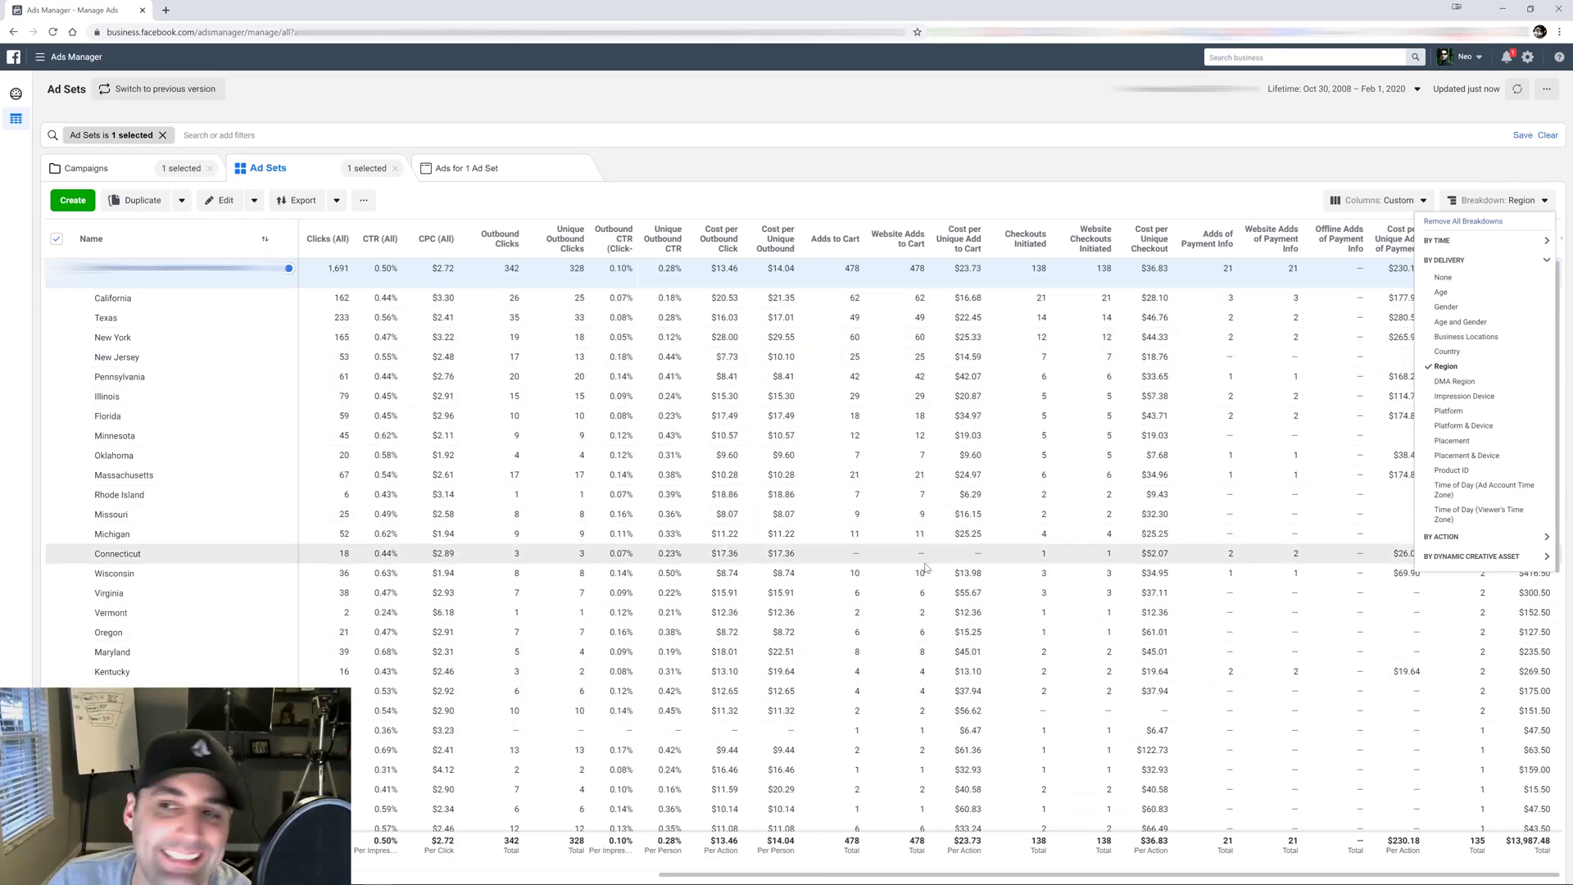
pyautogui.click(936, 162)
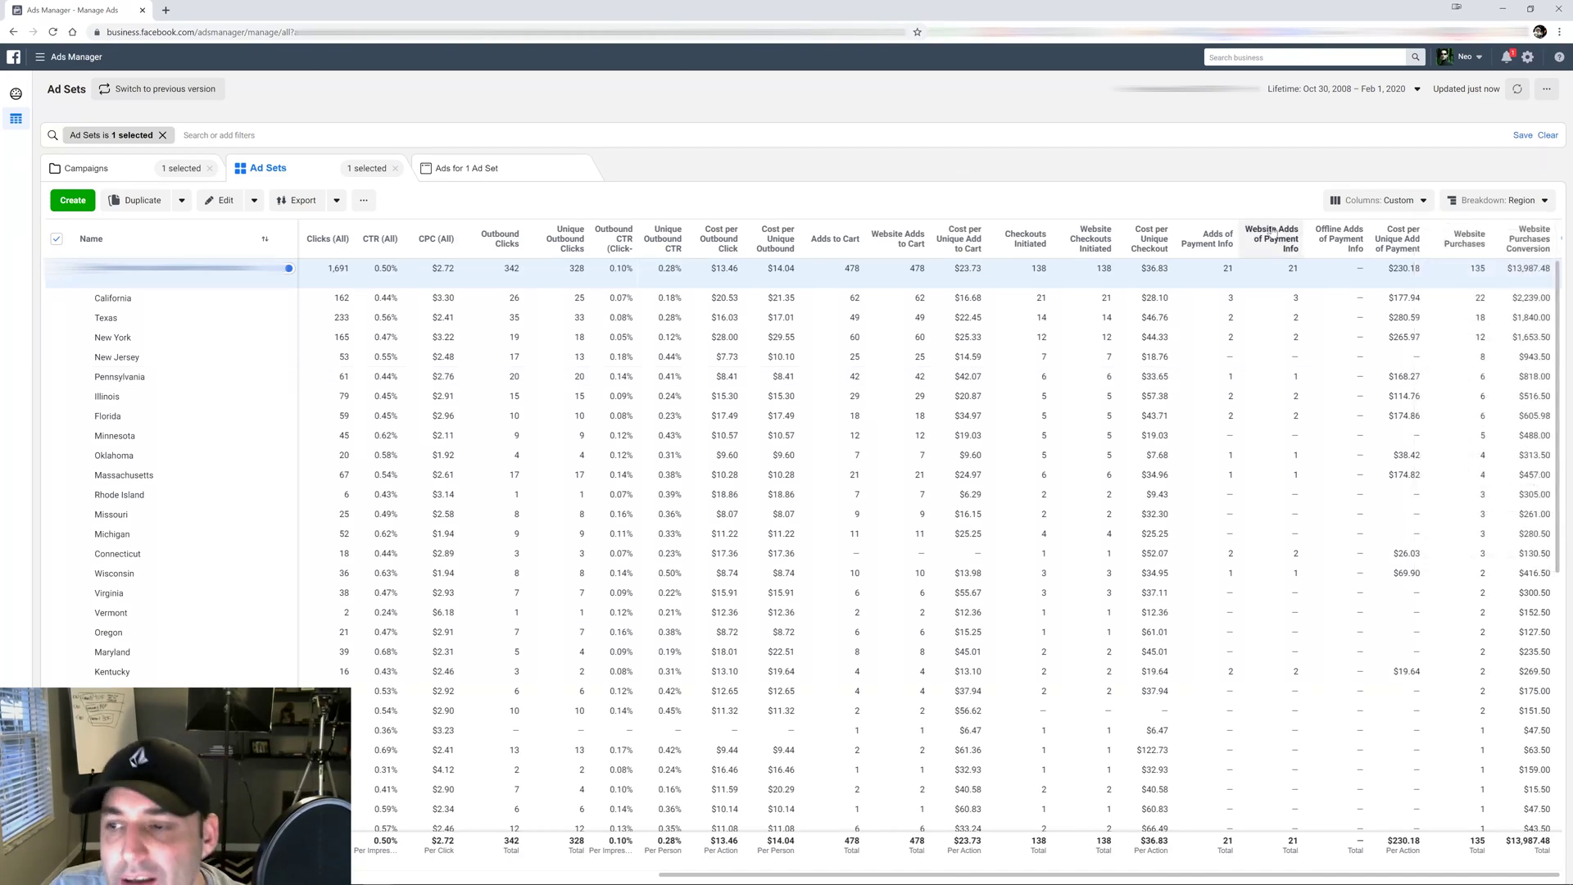
# Step: Return to the campaigns table, clearing the ad set filter and removing the Region breakdown
pyautogui.click(131, 169)
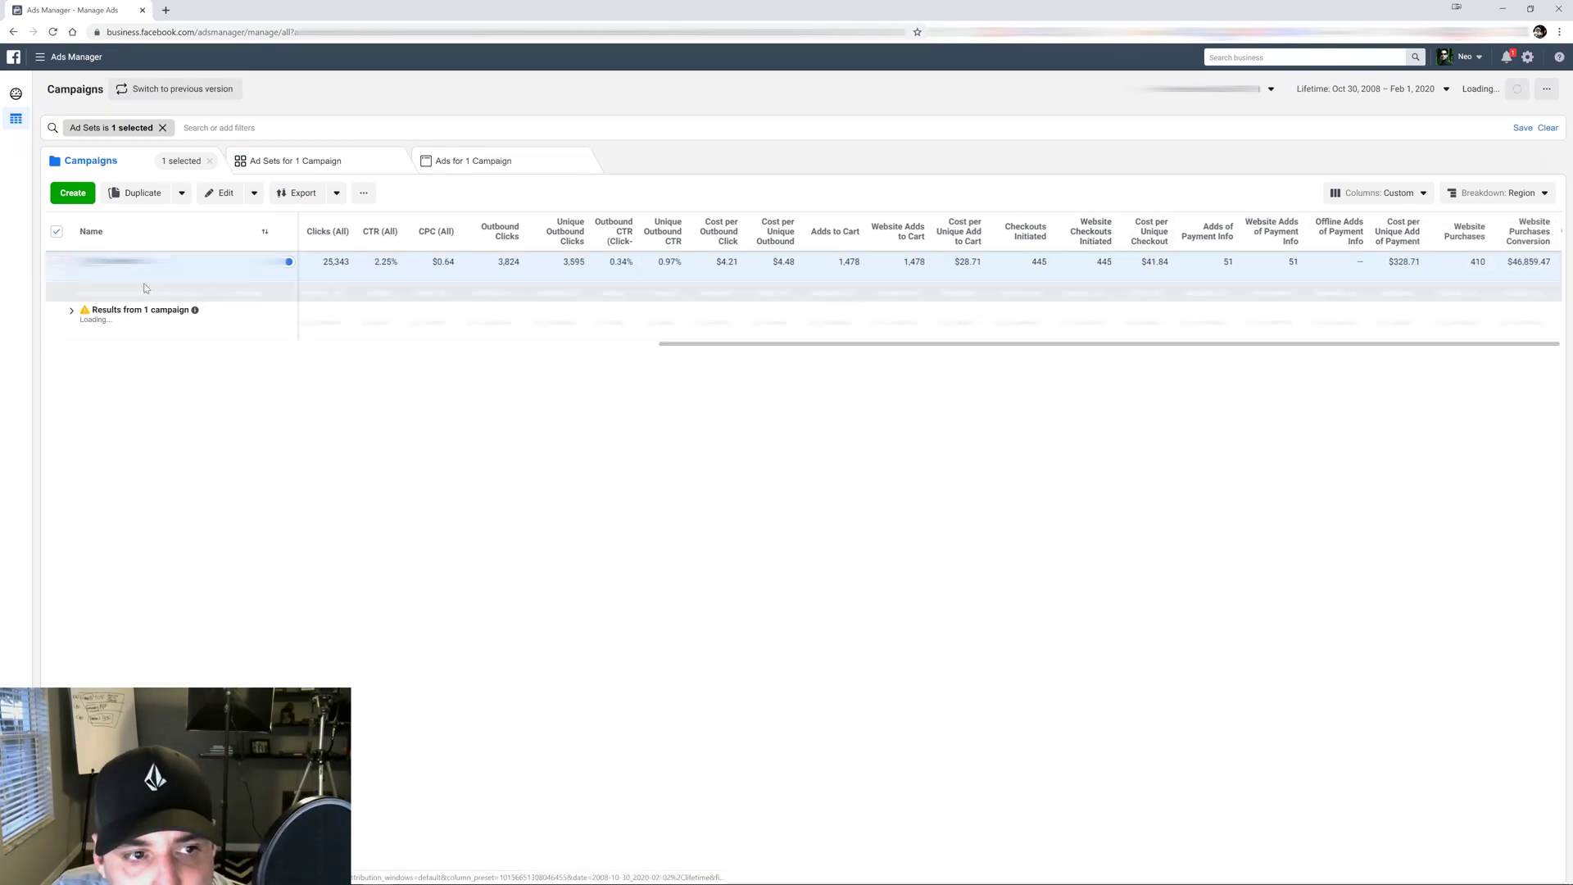
pyautogui.click(162, 127)
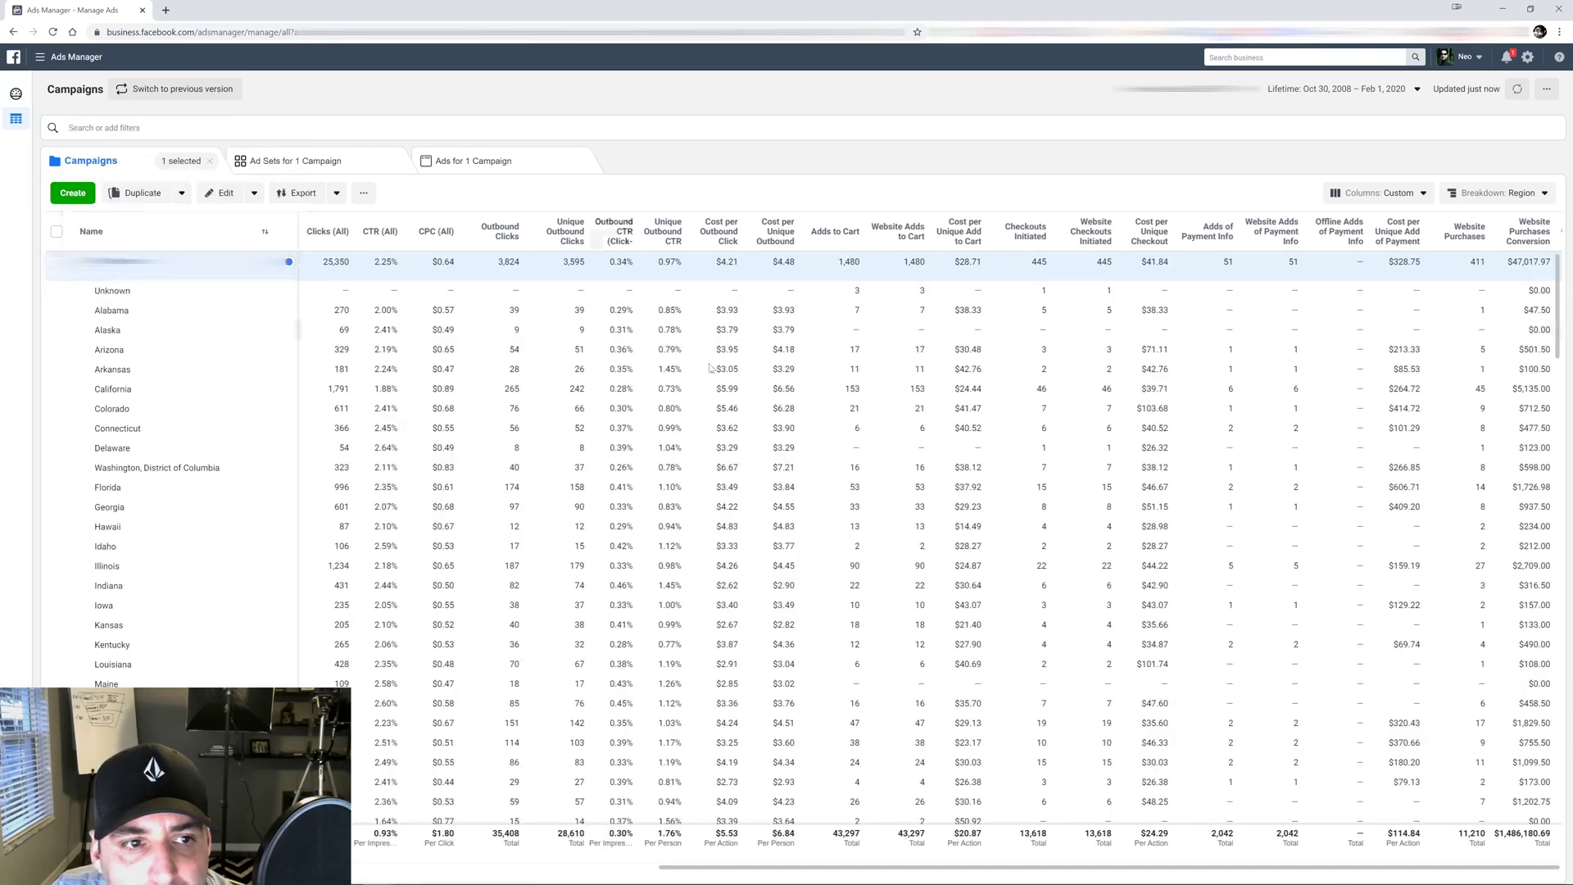
pyautogui.click(1541, 194)
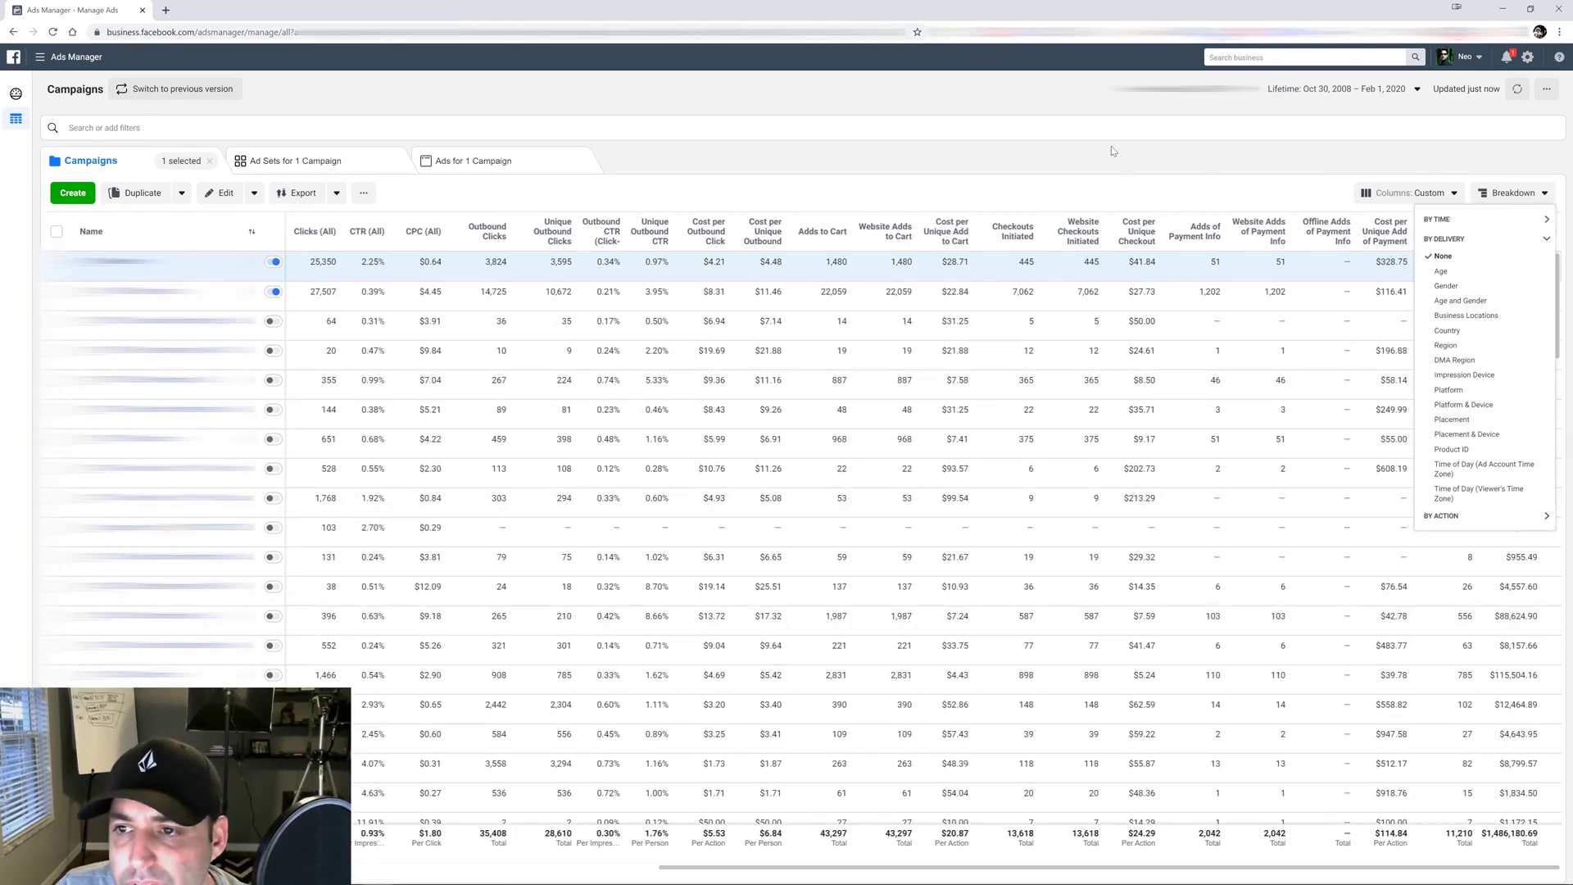
pyautogui.click(1138, 196)
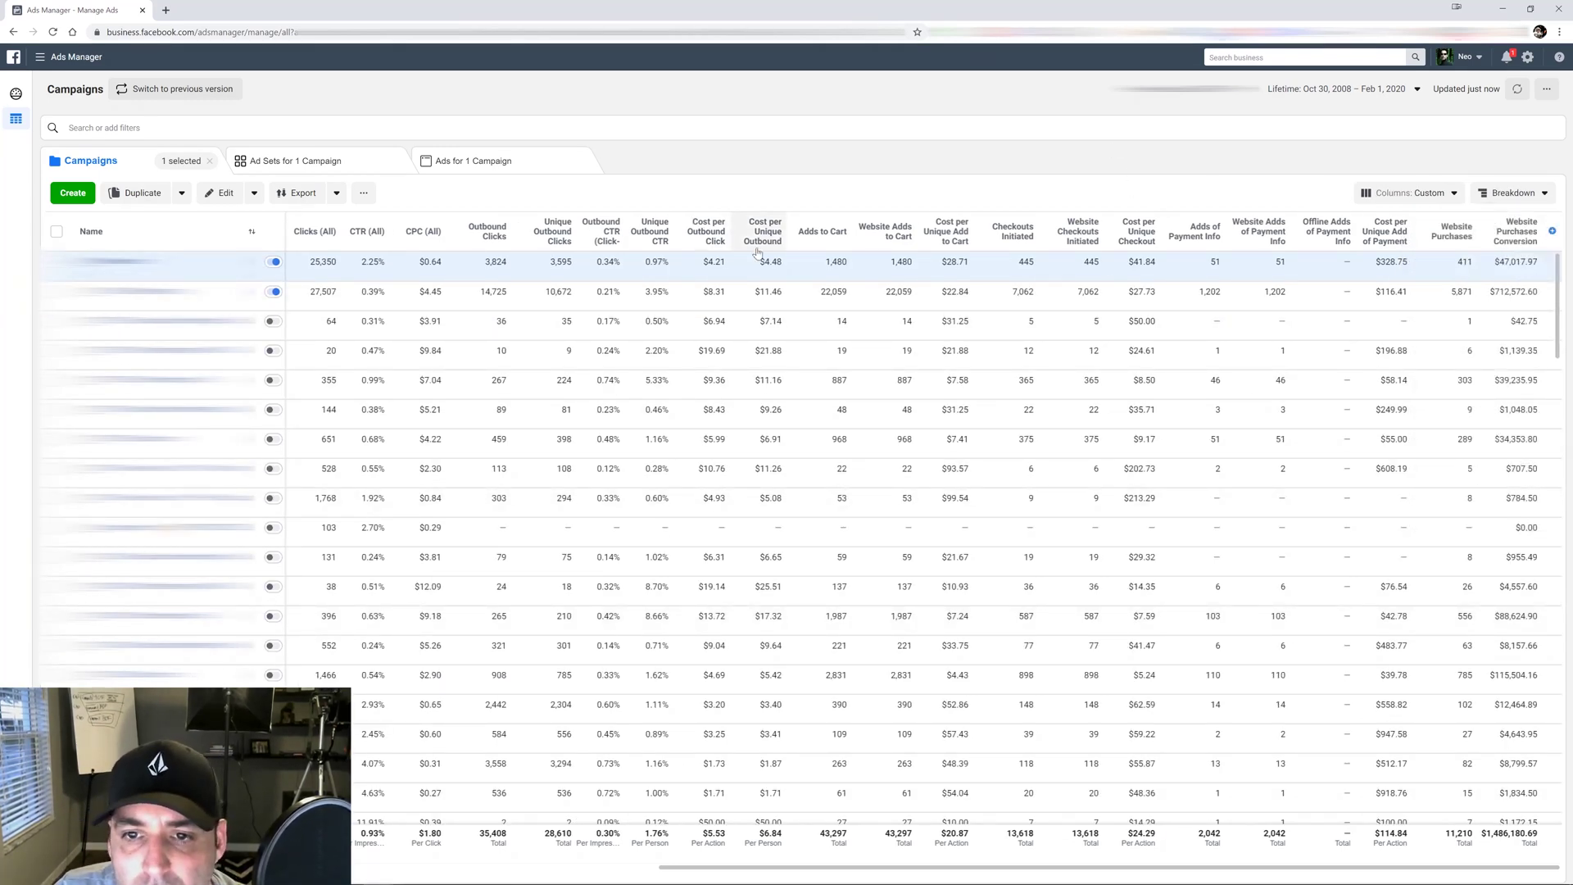